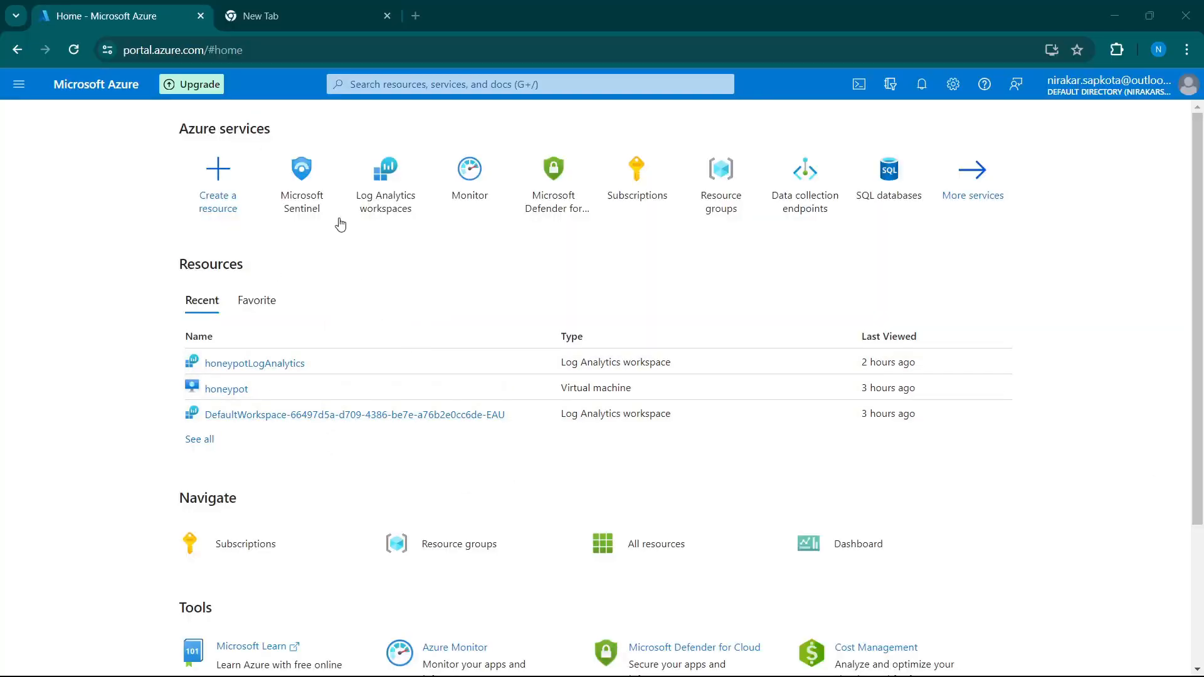
Open the honeypot virtual machine from the full list of recent resources and go to its Connect page.
{"action": "left_click", "coordinate": [201, 440]}
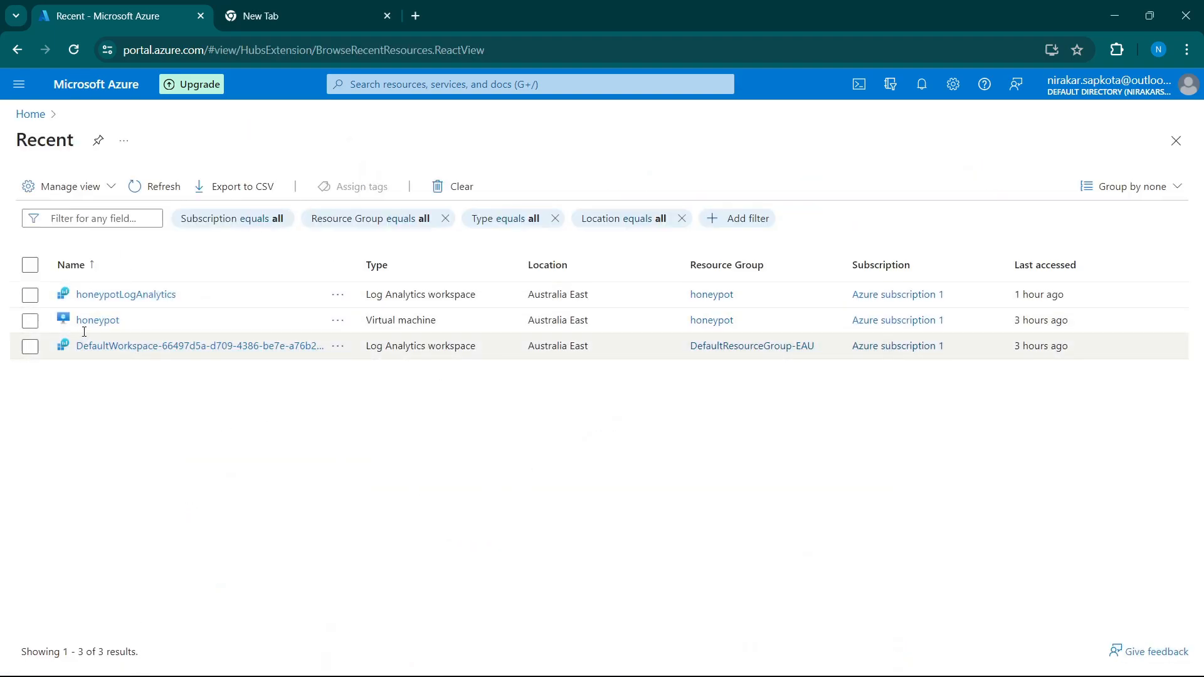
{"action": "left_click", "coordinate": [94, 320]}
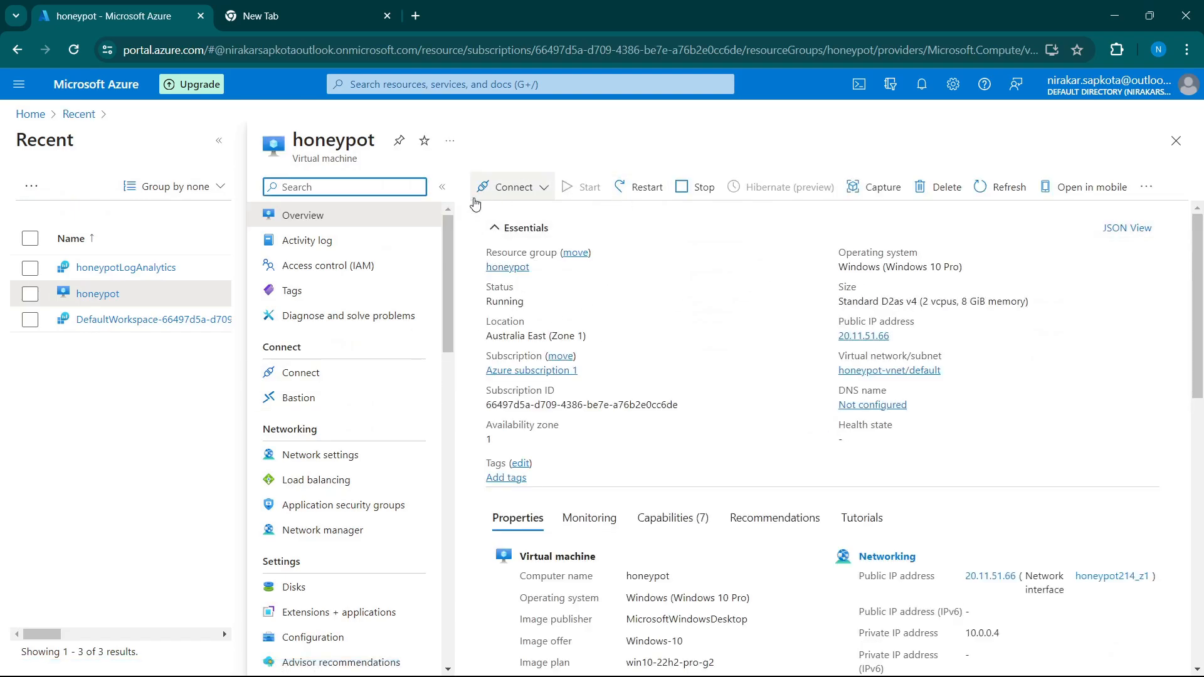
{"action": "scroll", "coordinate": [376, 341], "scroll_direction": "down", "scroll_amount": 2}
{"action": "scroll", "coordinate": [375, 341], "scroll_direction": "down", "scroll_amount": 5}
{"action": "scroll", "coordinate": [376, 341], "scroll_direction": "up", "scroll_amount": 1}
{"action": "left_click", "coordinate": [511, 187]}
{"action": "left_click", "coordinate": [496, 213]}
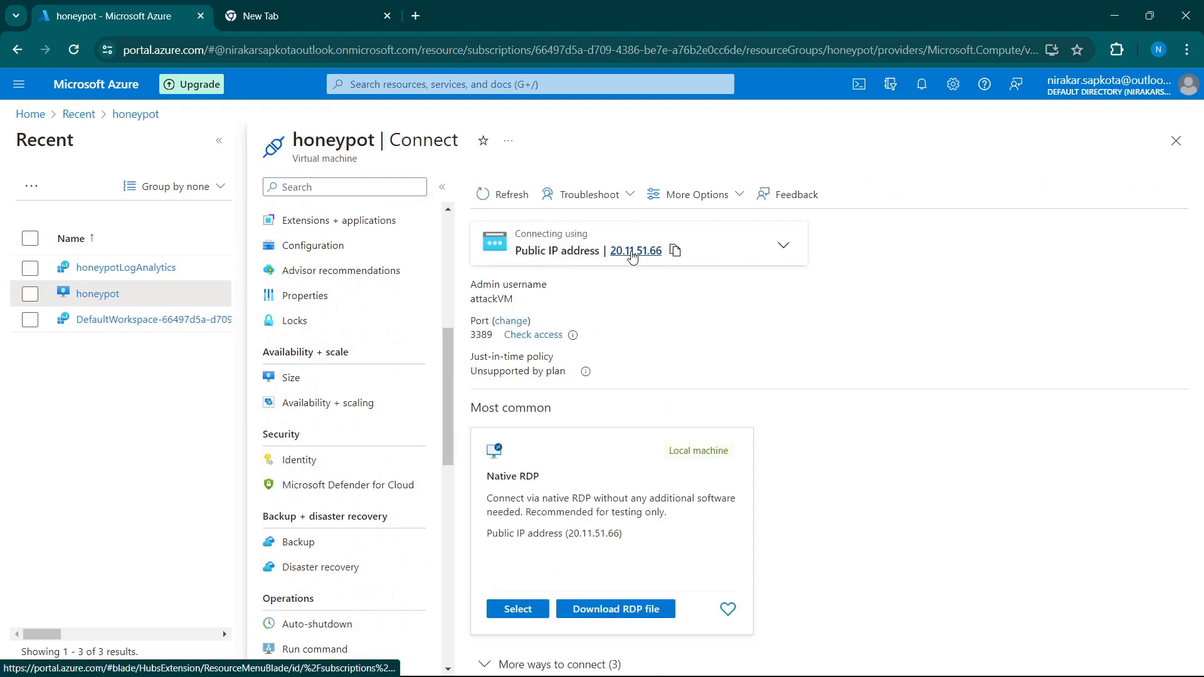
Switch to the Remote Desktop session for 20.11.51.66 in full screen and minimize PowerShell ISE.
{"action": "left_click", "coordinate": [1115, 16]}
{"action": "double_click", "coordinate": [479, 62]}
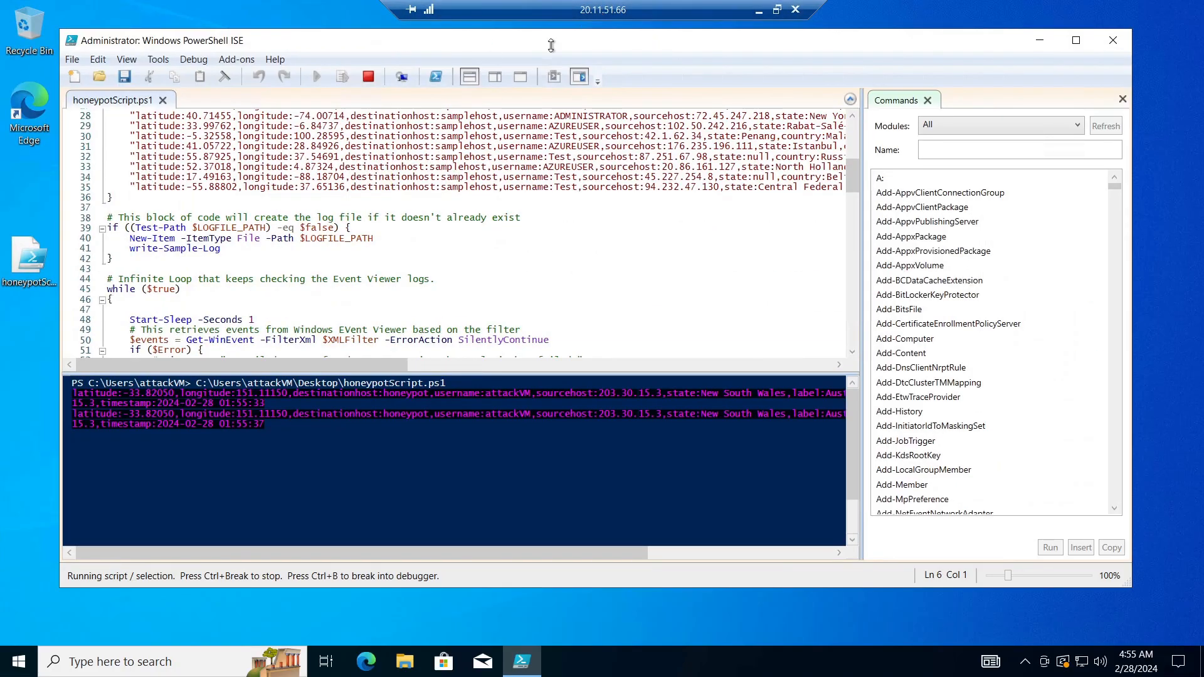
{"action": "left_click", "coordinate": [1039, 41]}
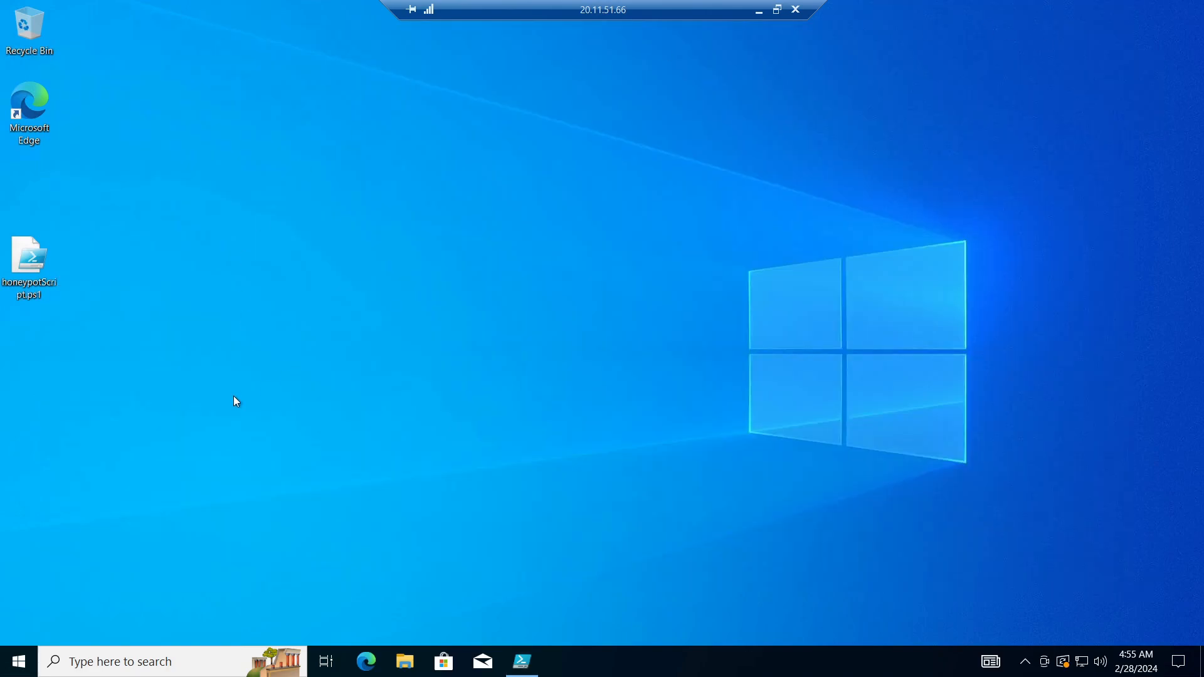
Run Event Viewer as administrator on the virtual machine and display the Windows Security log.
{"action": "left_click", "coordinate": [125, 662]}
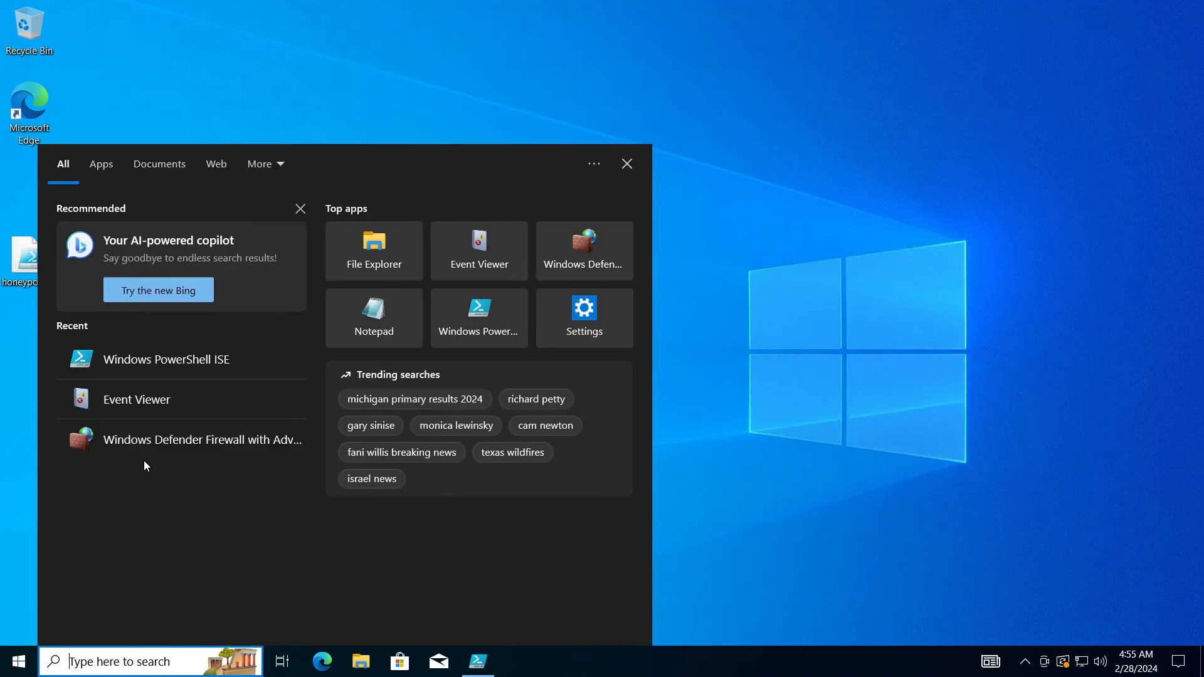
{"action": "type", "text": "event"}
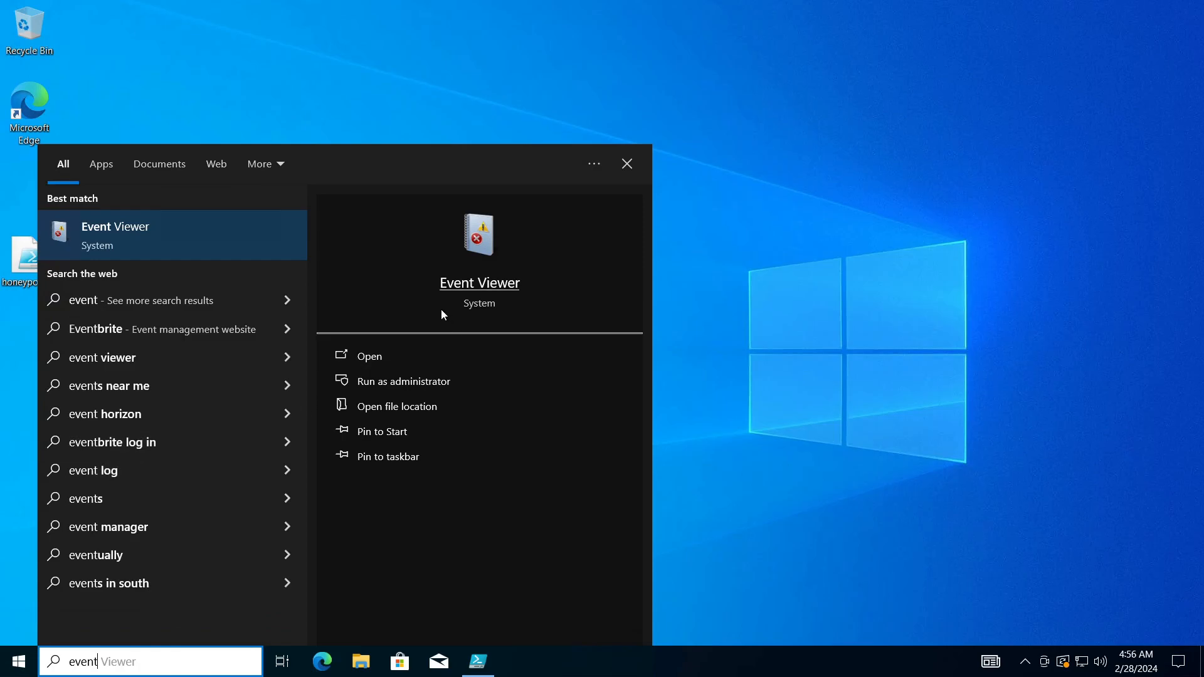
{"action": "left_click", "coordinate": [393, 383]}
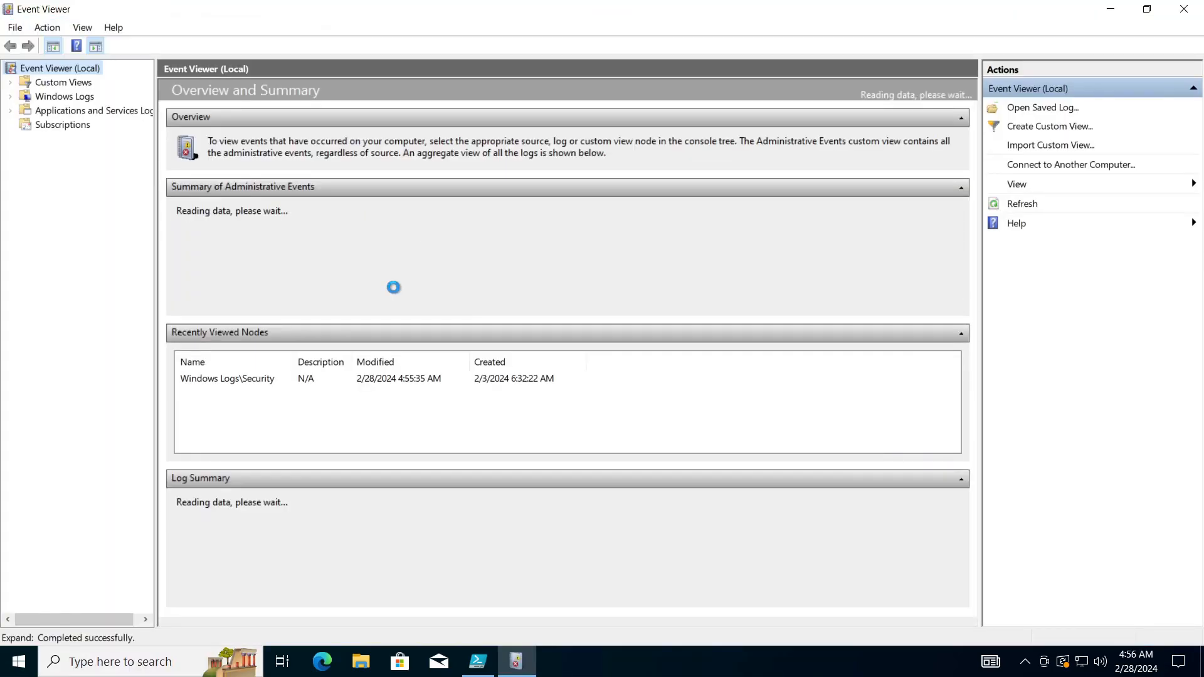
{"action": "double_click", "coordinate": [43, 98]}
{"action": "left_click", "coordinate": [50, 125]}
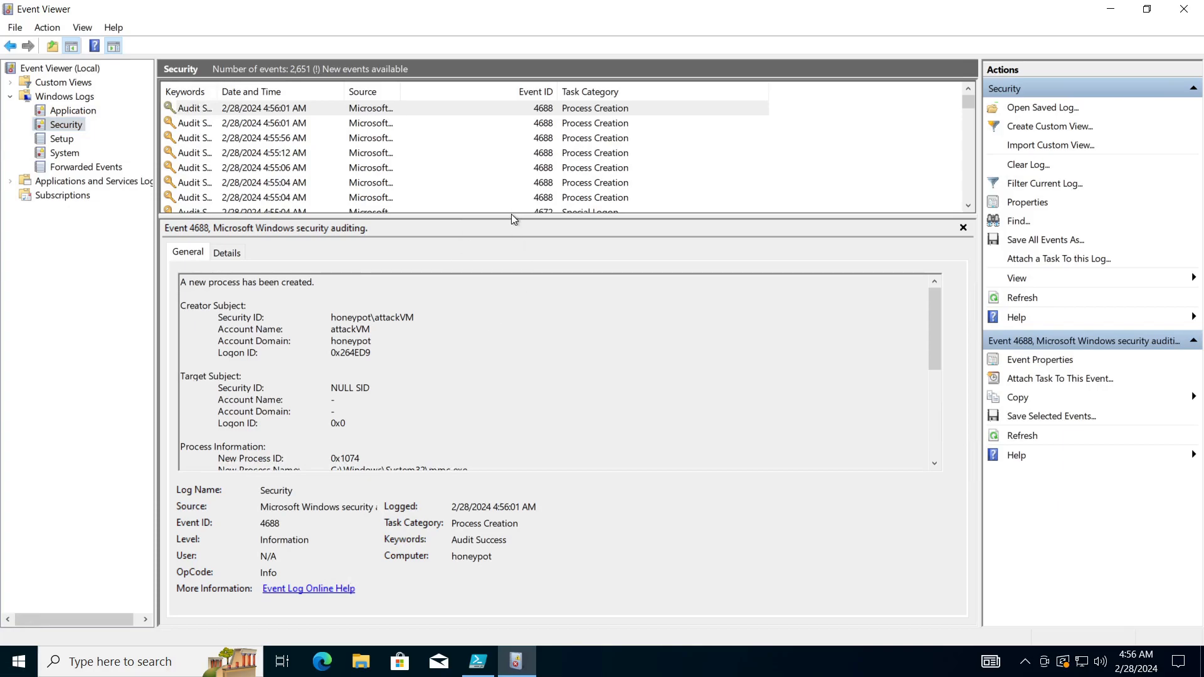
Enlarge the event list and search the Security log for event ID 4625.
{"action": "left_click_drag", "start_coordinate": [513, 220], "coordinate": [525, 390]}
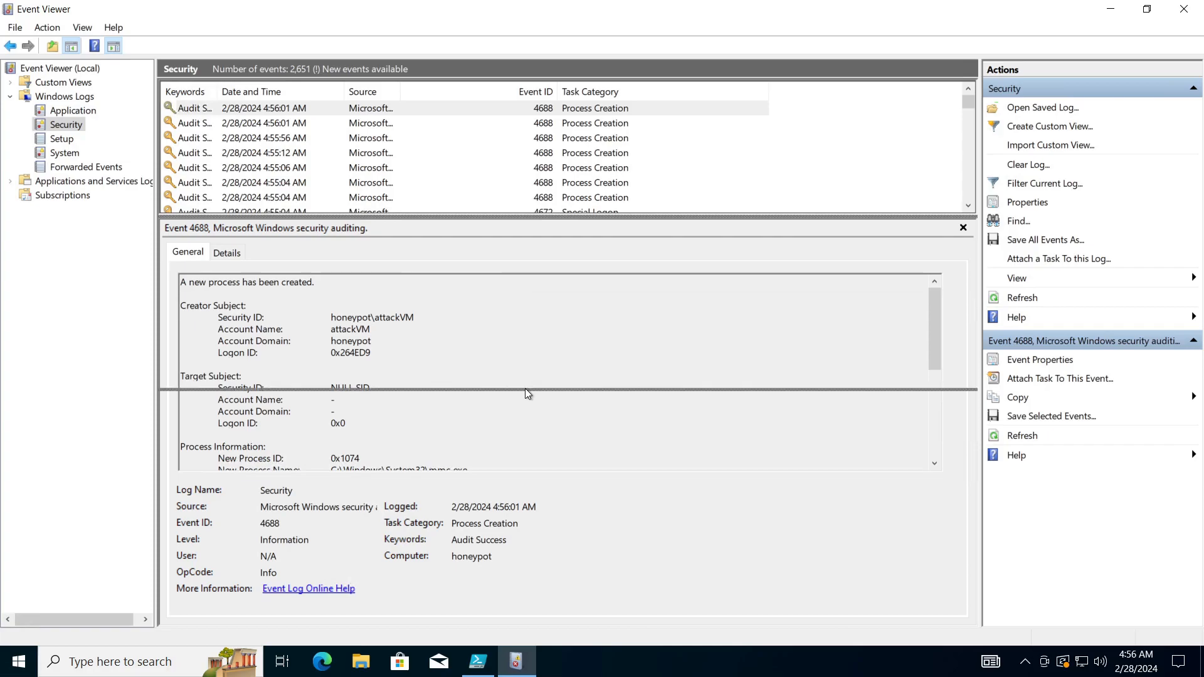
{"action": "left_click", "coordinate": [568, 230]}
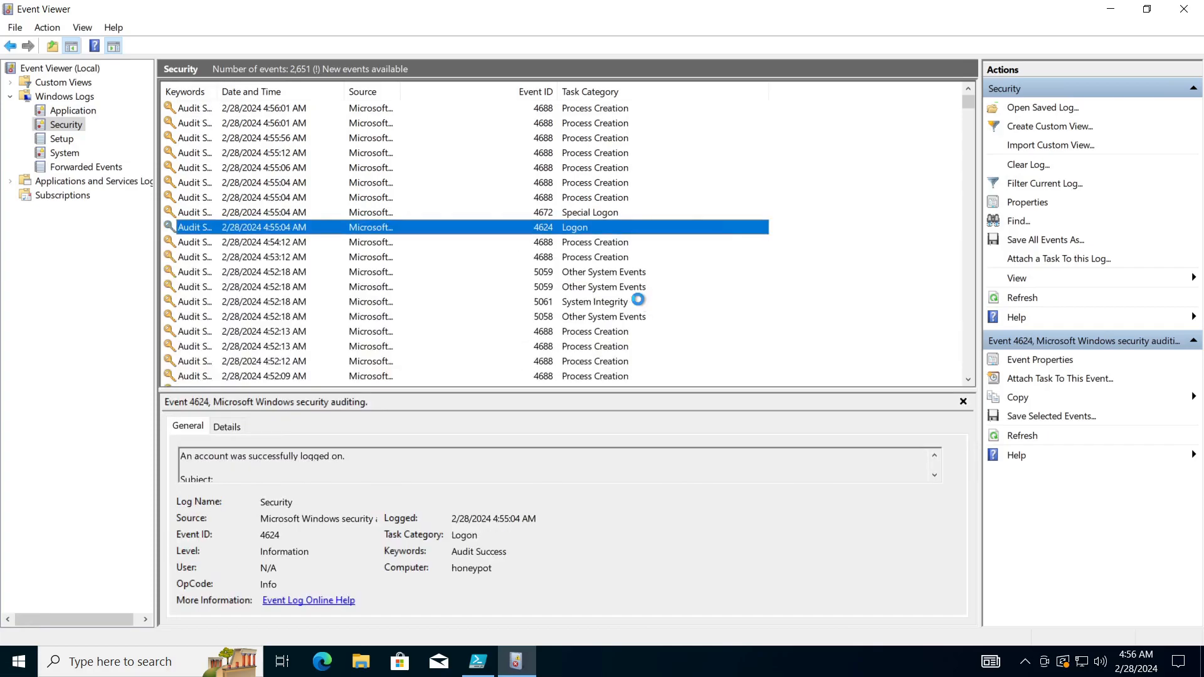
{"action": "key", "text": "ctrl+f"}
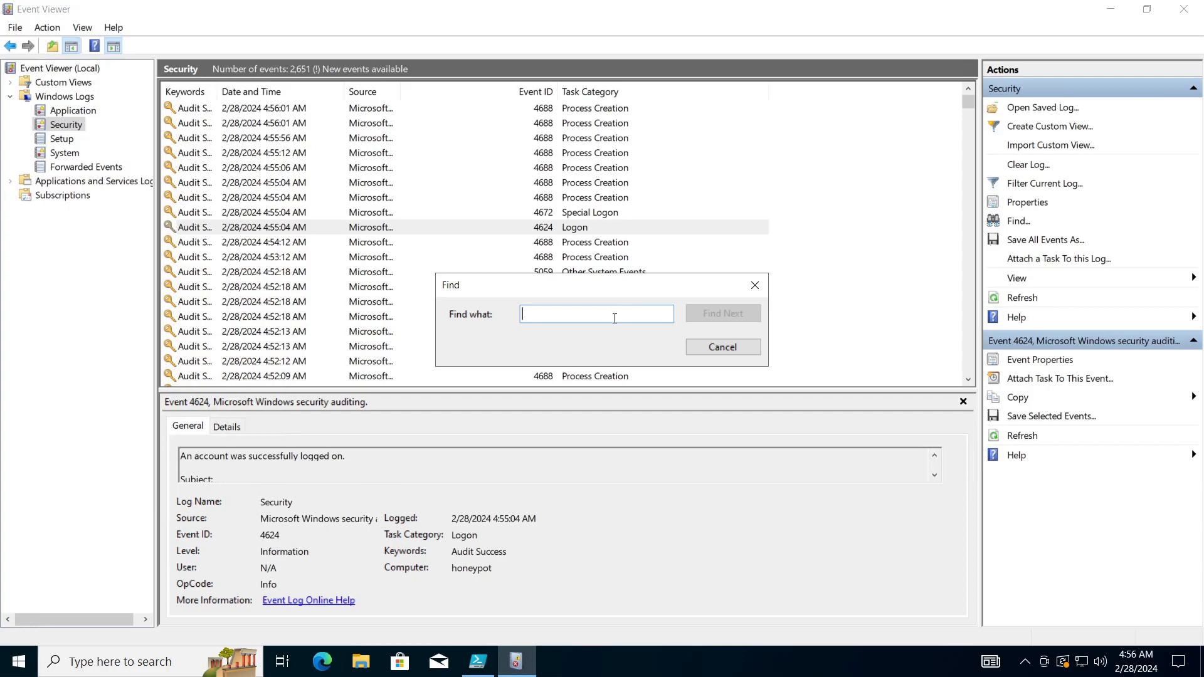
{"action": "type", "text": "4625"}
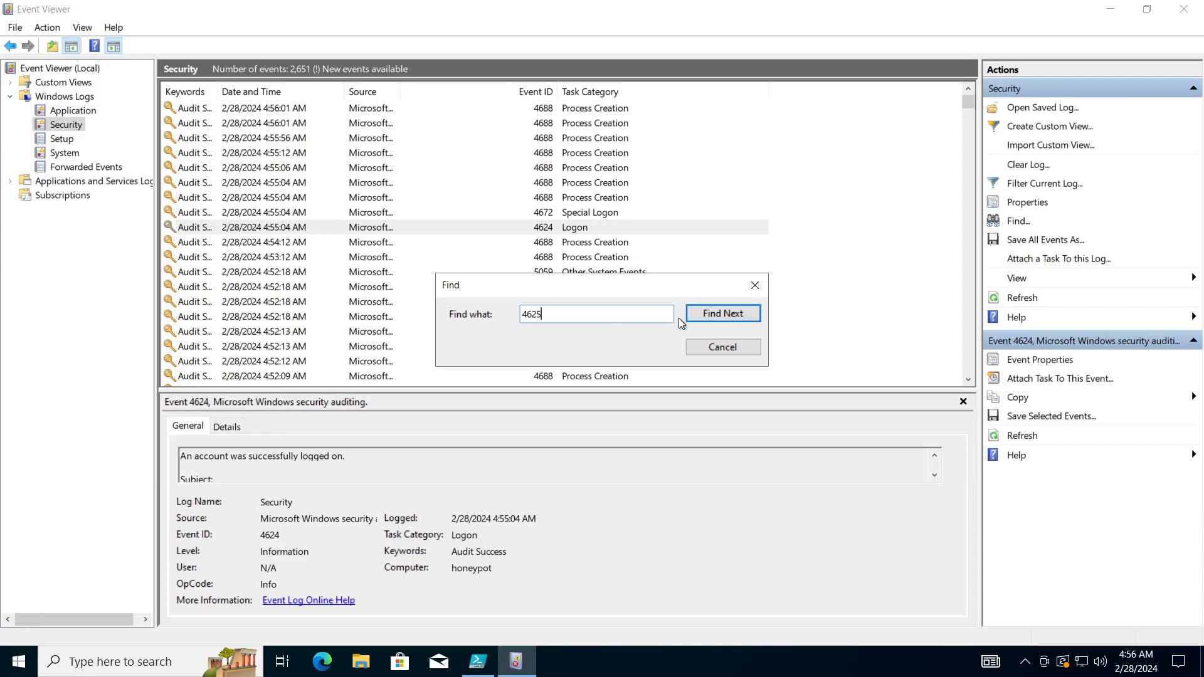
{"action": "left_click", "coordinate": [747, 314]}
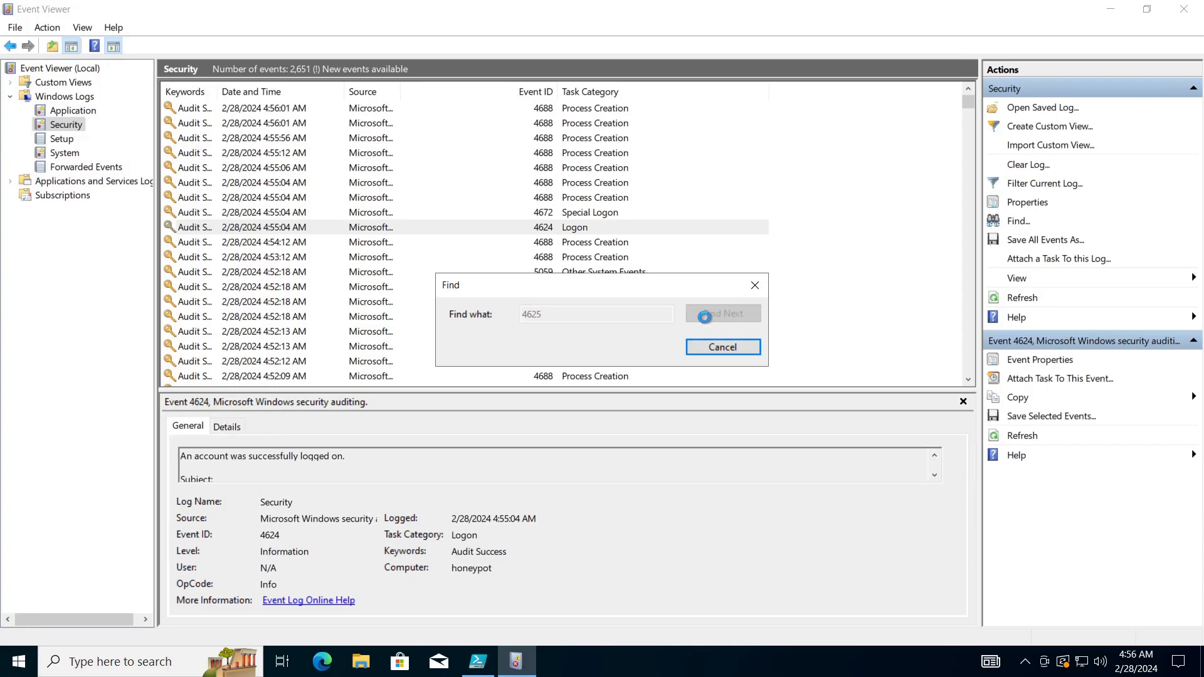
{"action": "left_click", "coordinate": [755, 286]}
Review the description in the properties of the found 4625 logon event and close Event Viewer.
{"action": "scroll", "coordinate": [545, 284], "scroll_direction": "down", "scroll_amount": 3}
{"action": "double_click", "coordinate": [535, 248]}
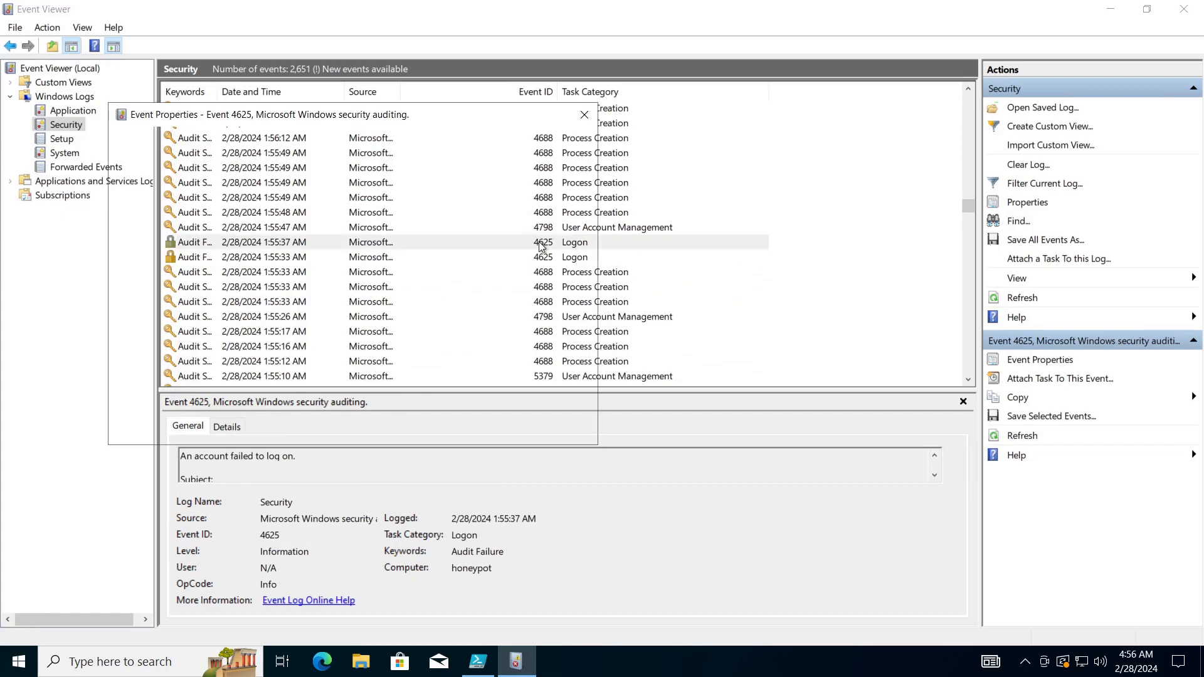
{"action": "left_click_drag", "start_coordinate": [256, 170], "coordinate": [114, 162]}
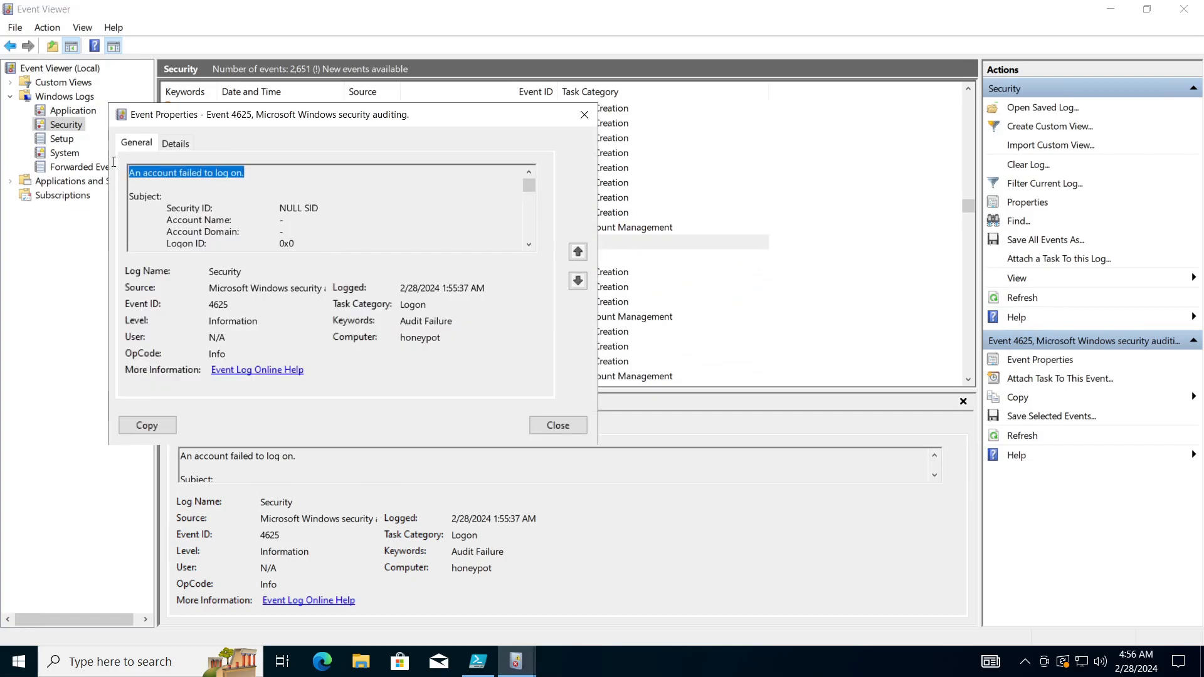
{"action": "left_click", "coordinate": [568, 421]}
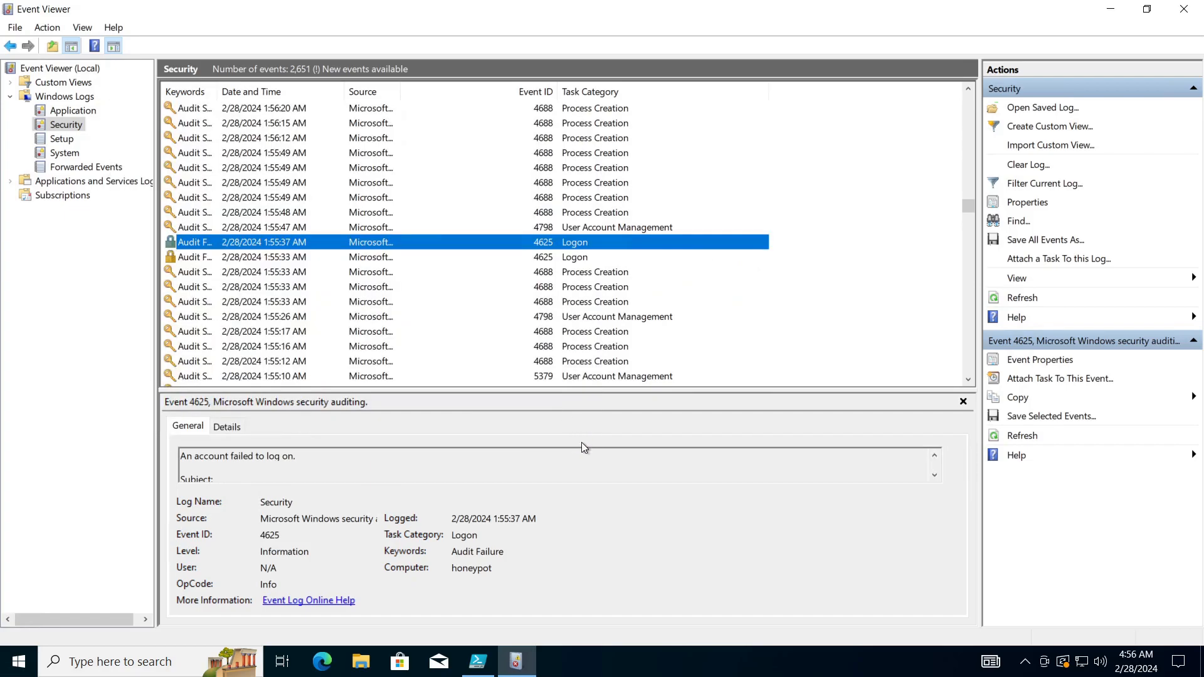
{"action": "left_click", "coordinate": [1184, 9]}
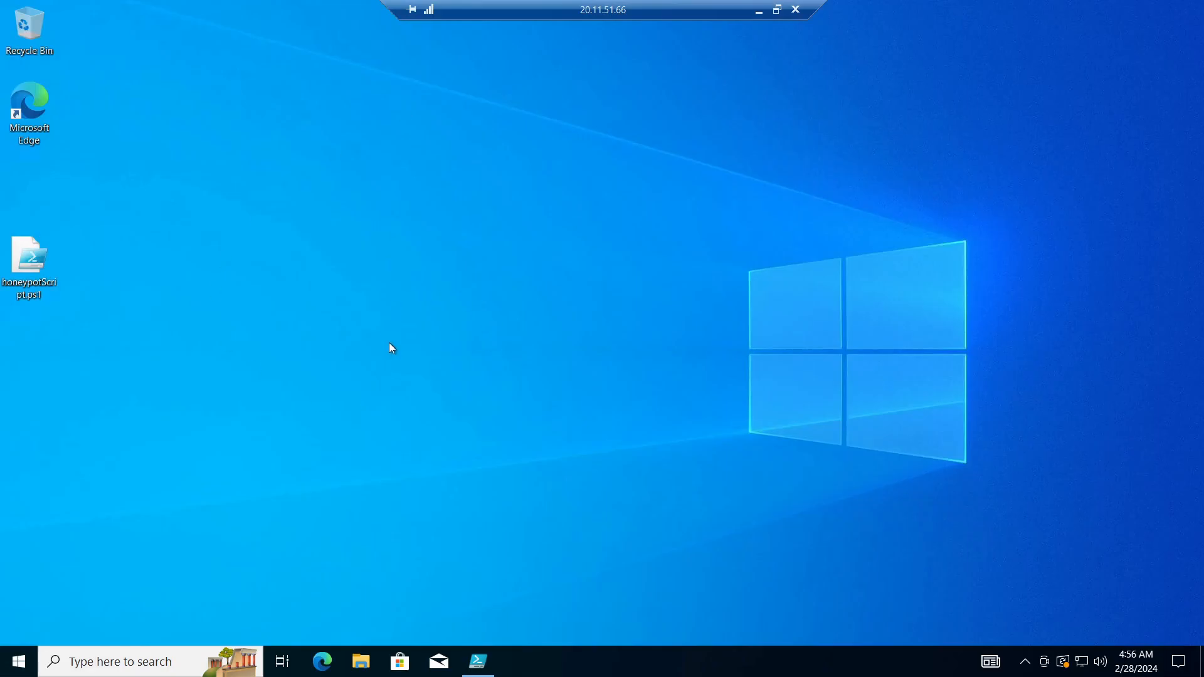
Run Windows Defender Firewall with Advanced Security as administrator and list the inbound rules.
{"action": "left_click", "coordinate": [117, 662]}
{"action": "type", "text": "fire"}
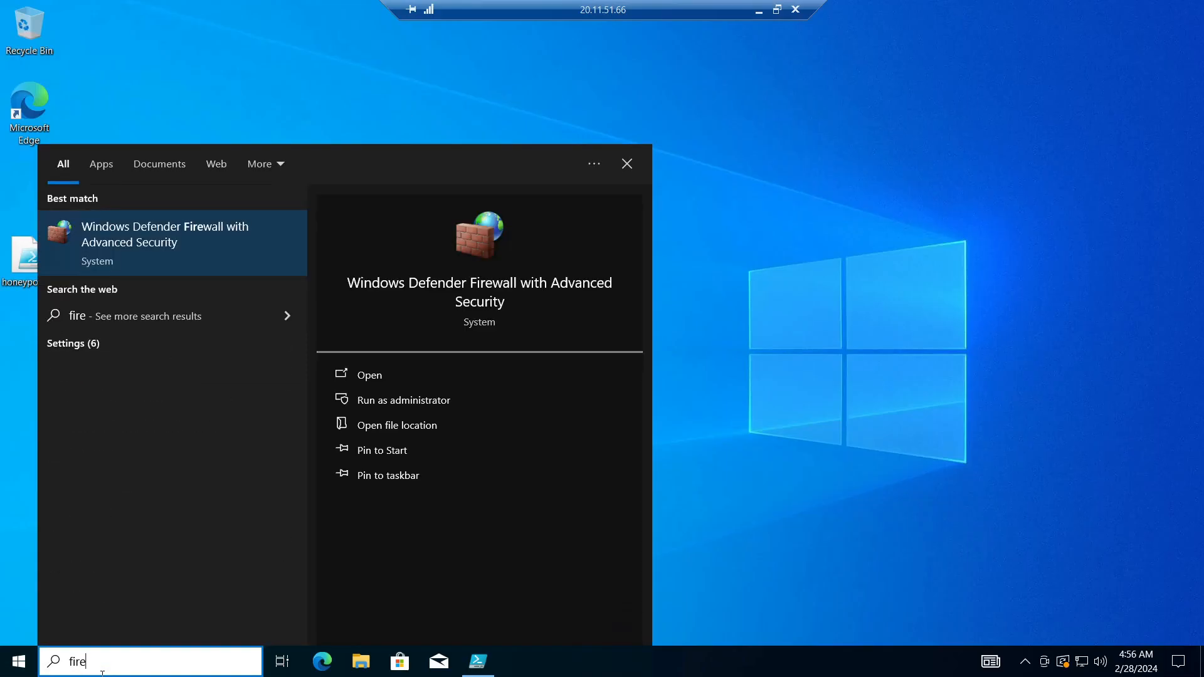
{"action": "left_click", "coordinate": [368, 405]}
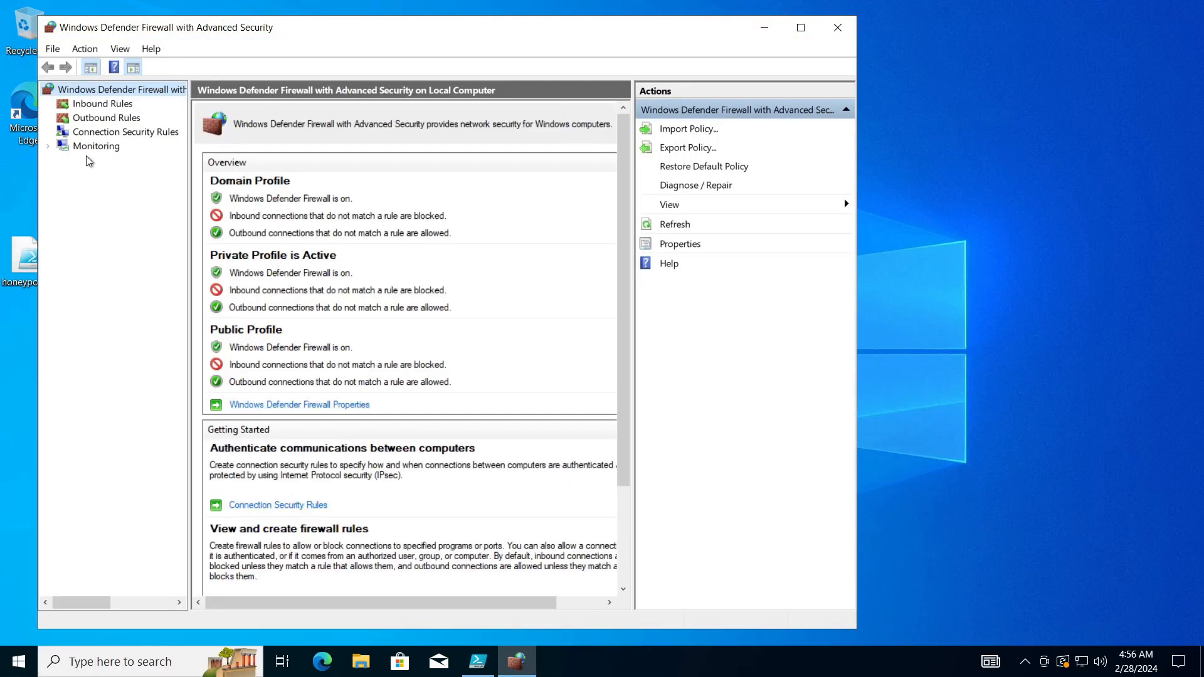
{"action": "left_click", "coordinate": [94, 103]}
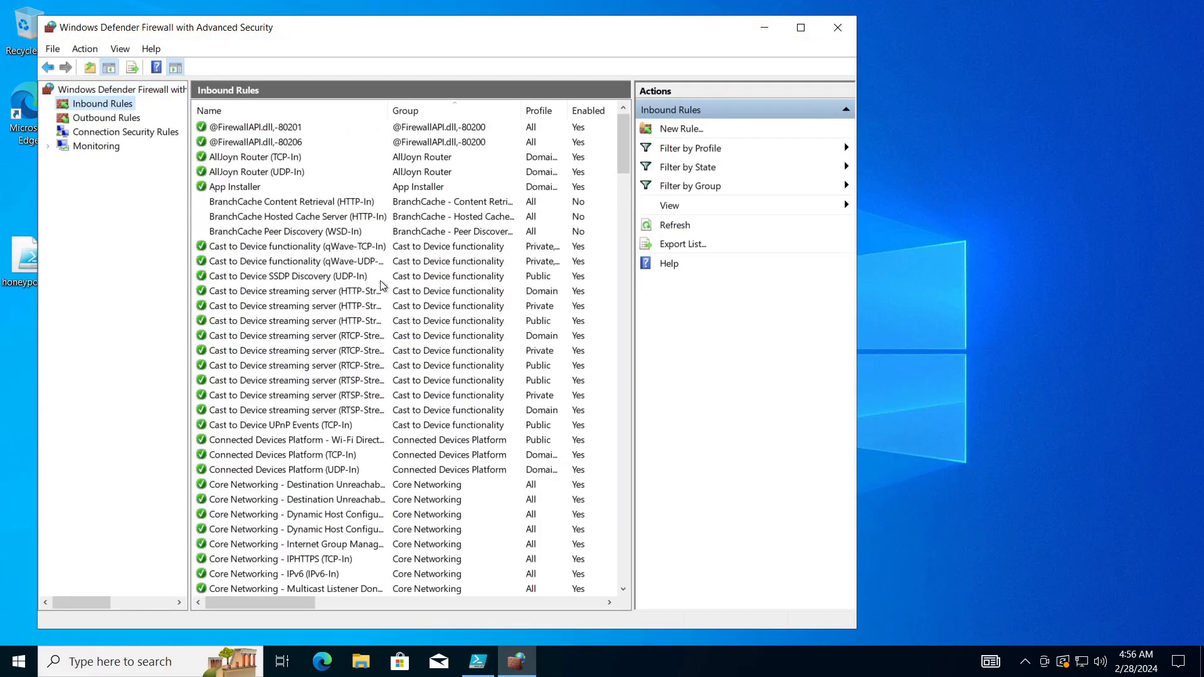
Check the general properties of the Domain-profile Core Networking Diagnostics ICMPv4 Echo Request inbound rule.
{"action": "scroll", "coordinate": [379, 397], "scroll_direction": "down", "scroll_amount": 8}
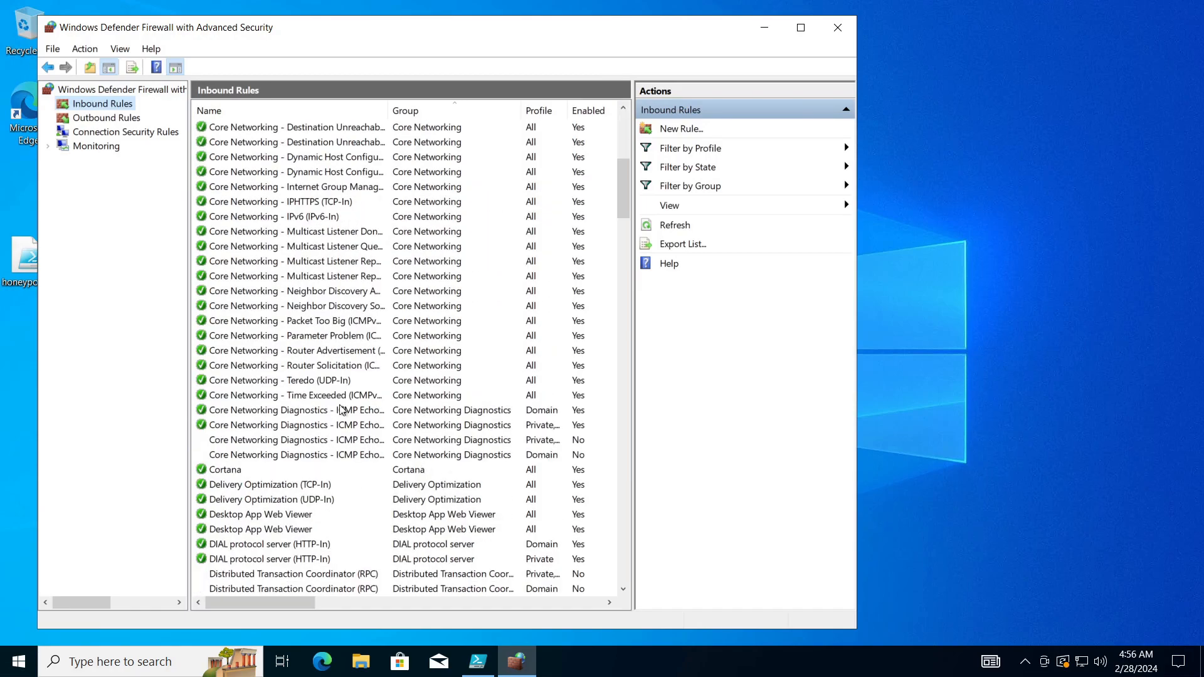
{"action": "left_click", "coordinate": [337, 410]}
{"action": "right_click", "coordinate": [325, 415]}
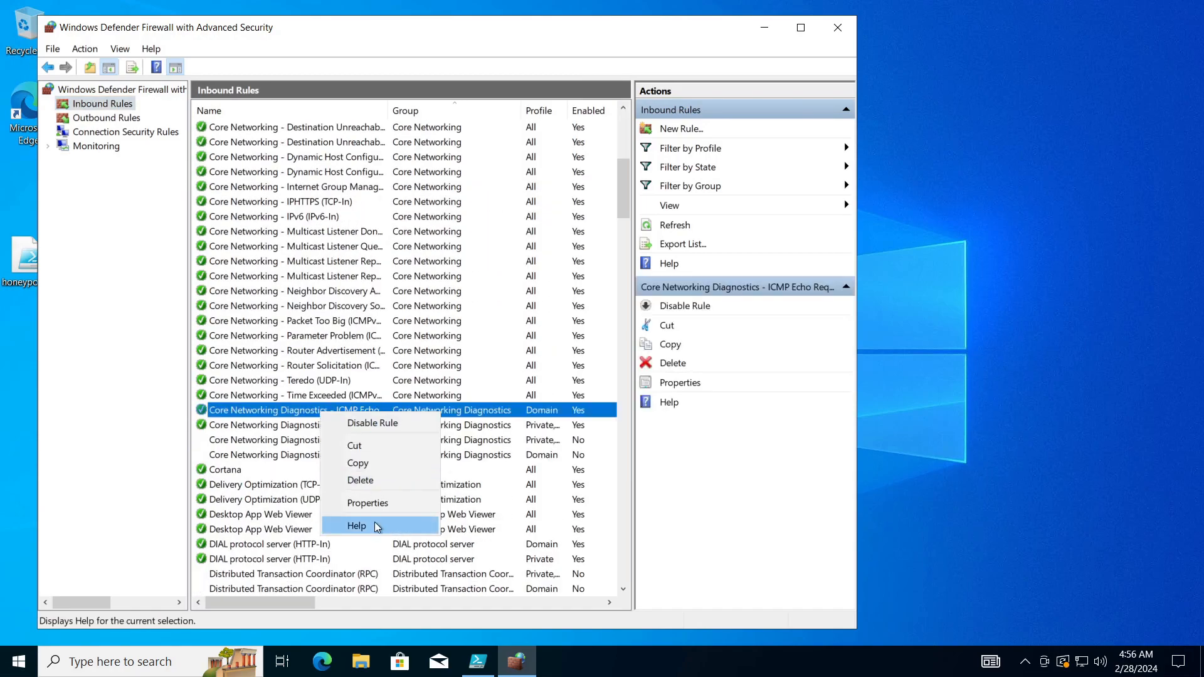
{"action": "left_click", "coordinate": [368, 504]}
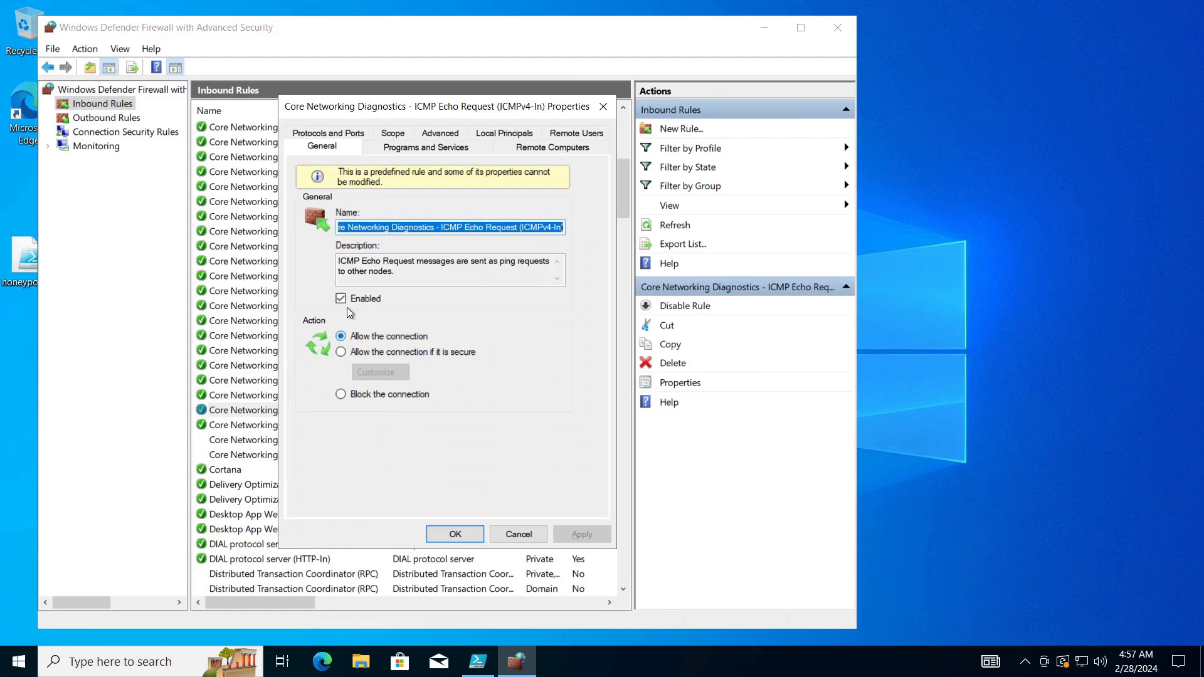
{"action": "left_click", "coordinate": [461, 533]}
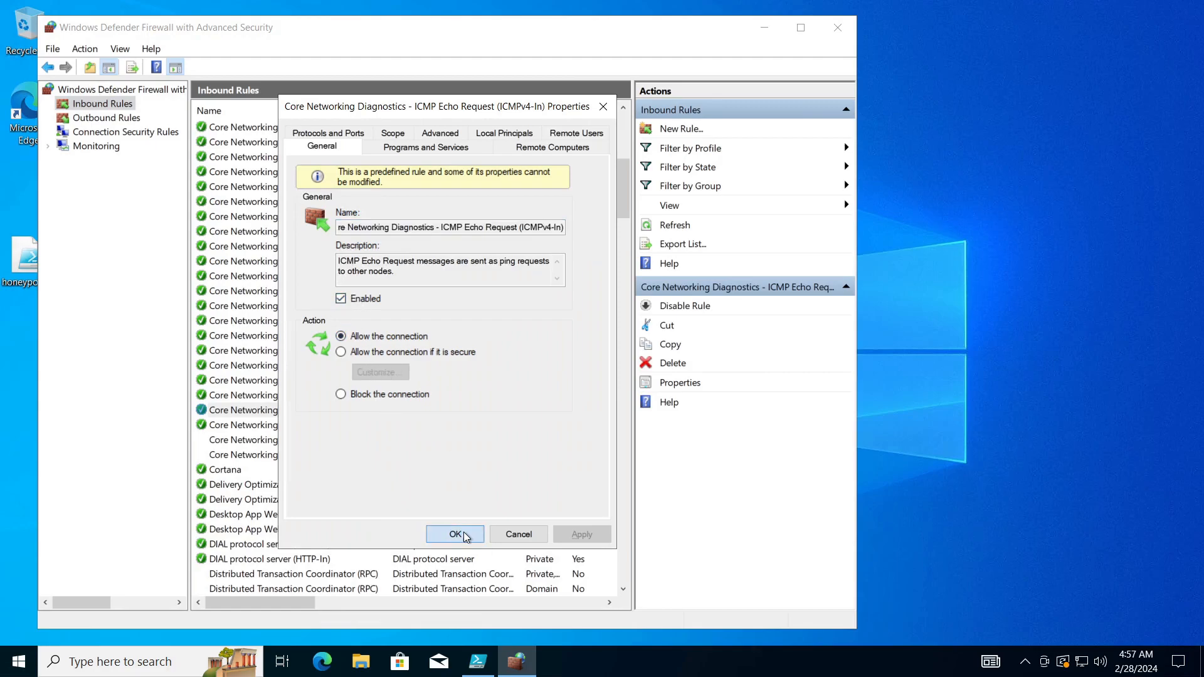
Check the general properties of the Private-profile ICMPv4 Echo Request inbound rule and close the firewall console.
{"action": "left_click", "coordinate": [344, 427]}
{"action": "right_click", "coordinate": [344, 430]}
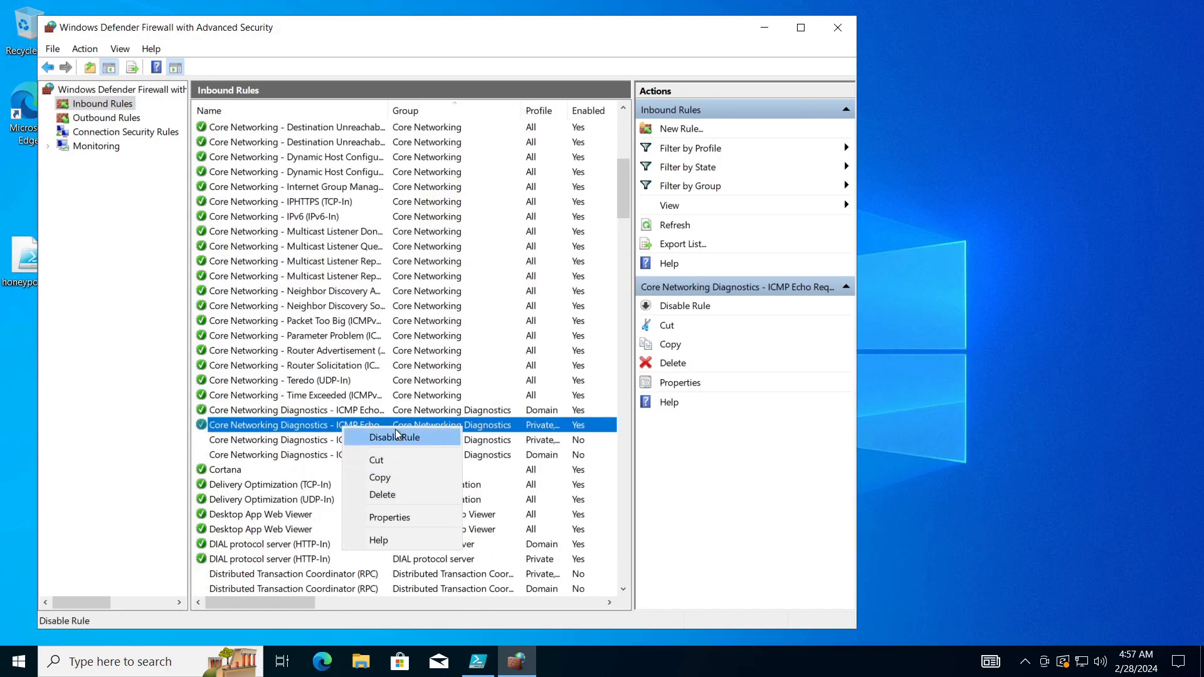
{"action": "left_click", "coordinate": [432, 513]}
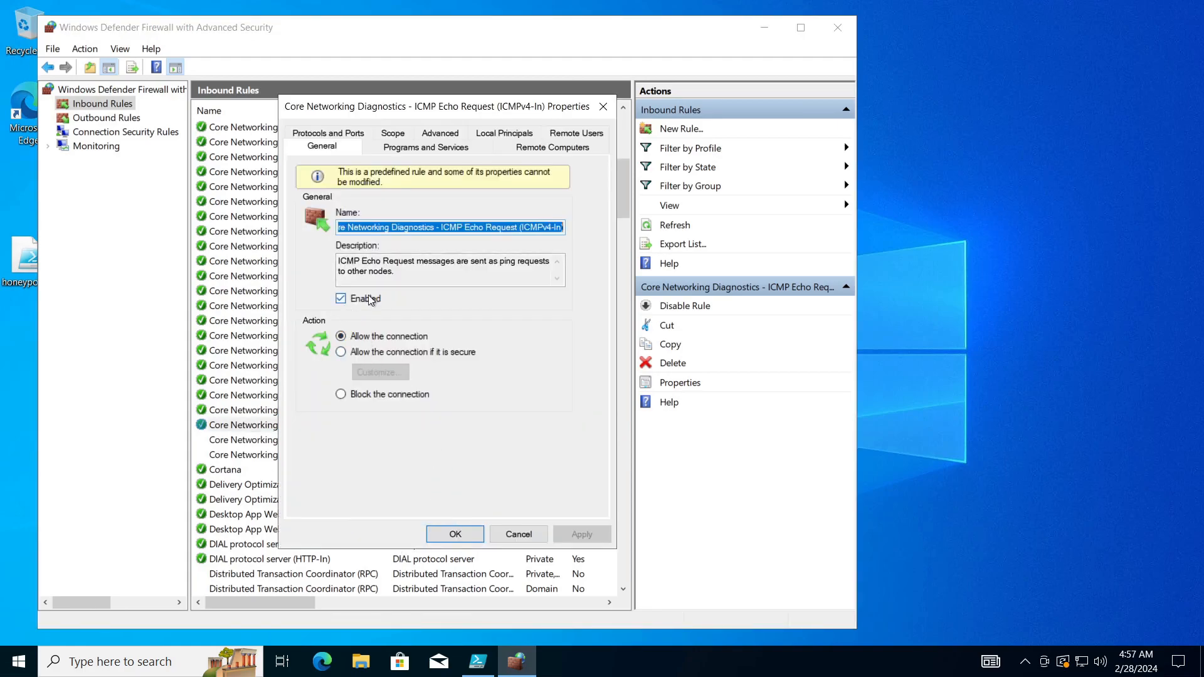
{"action": "left_click", "coordinate": [474, 537]}
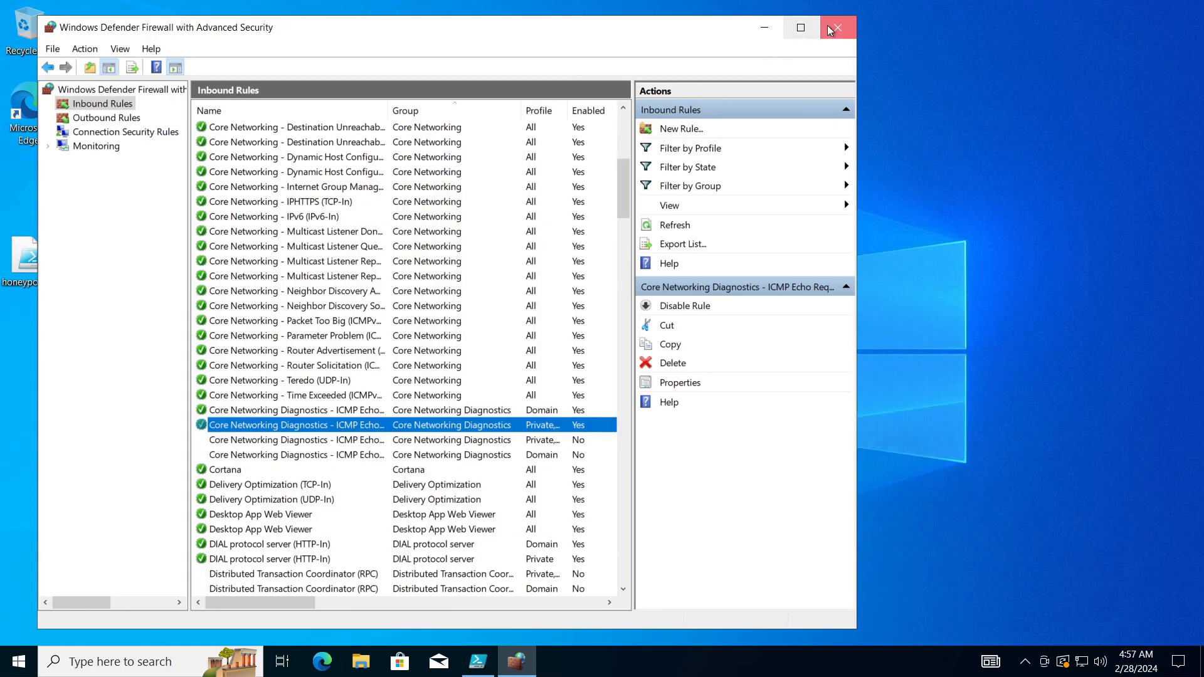
{"action": "left_click", "coordinate": [838, 27]}
Restore the Remote Desktop session to a window and ping 20.11.51.66 from the local Command Prompt.
{"action": "mouse_move", "coordinate": [642, 6]}
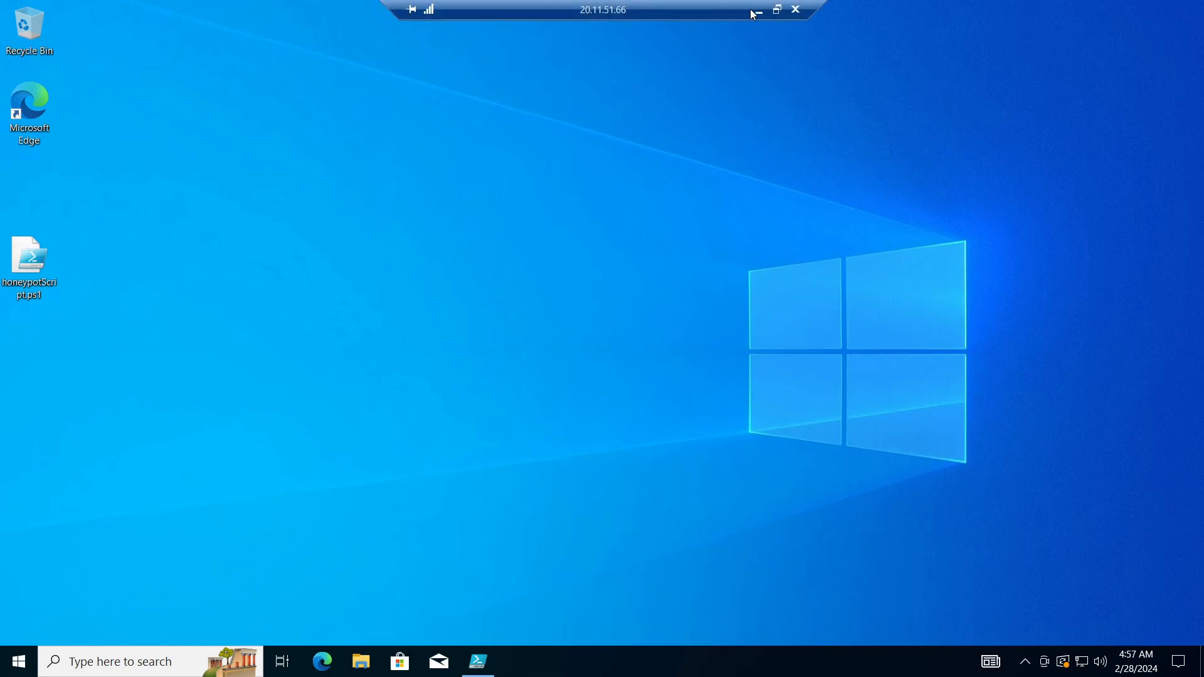
{"action": "left_click", "coordinate": [778, 10]}
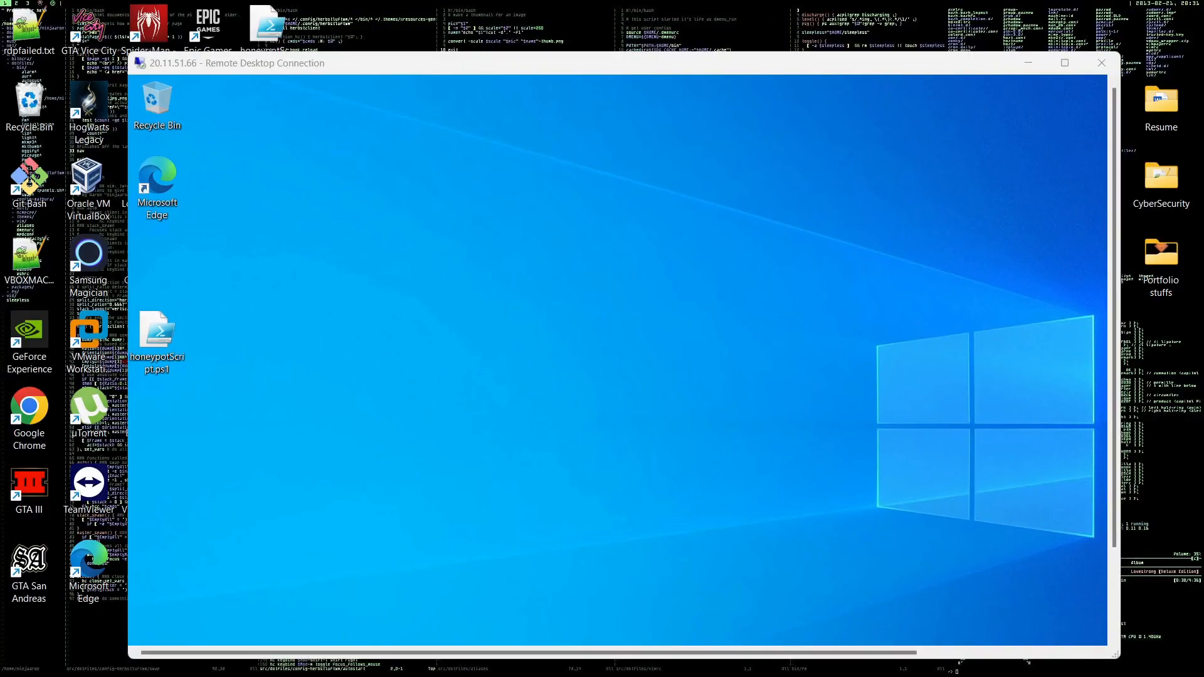
{"action": "left_click_drag", "start_coordinate": [1203, 392], "coordinate": [427, 178]}
{"action": "left_click", "coordinate": [391, 473]}
{"action": "type", "text": "ping 20.11"}
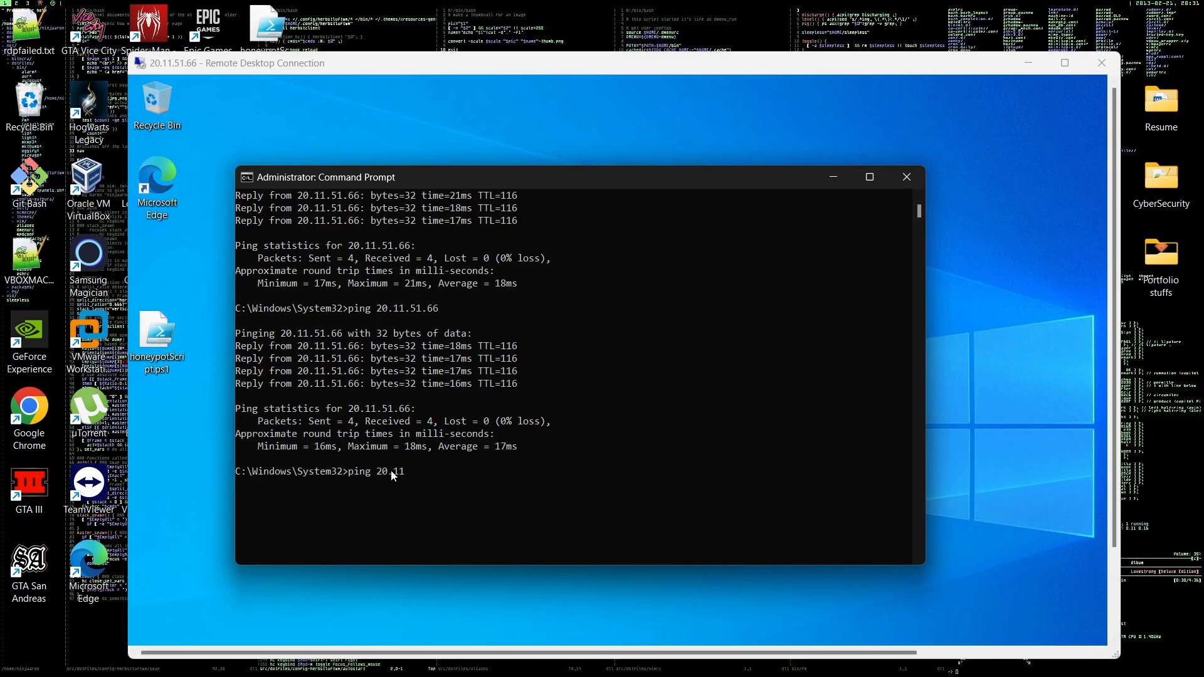
{"action": "type", "text": ".51.66"}
{"action": "key", "text": "Return"}
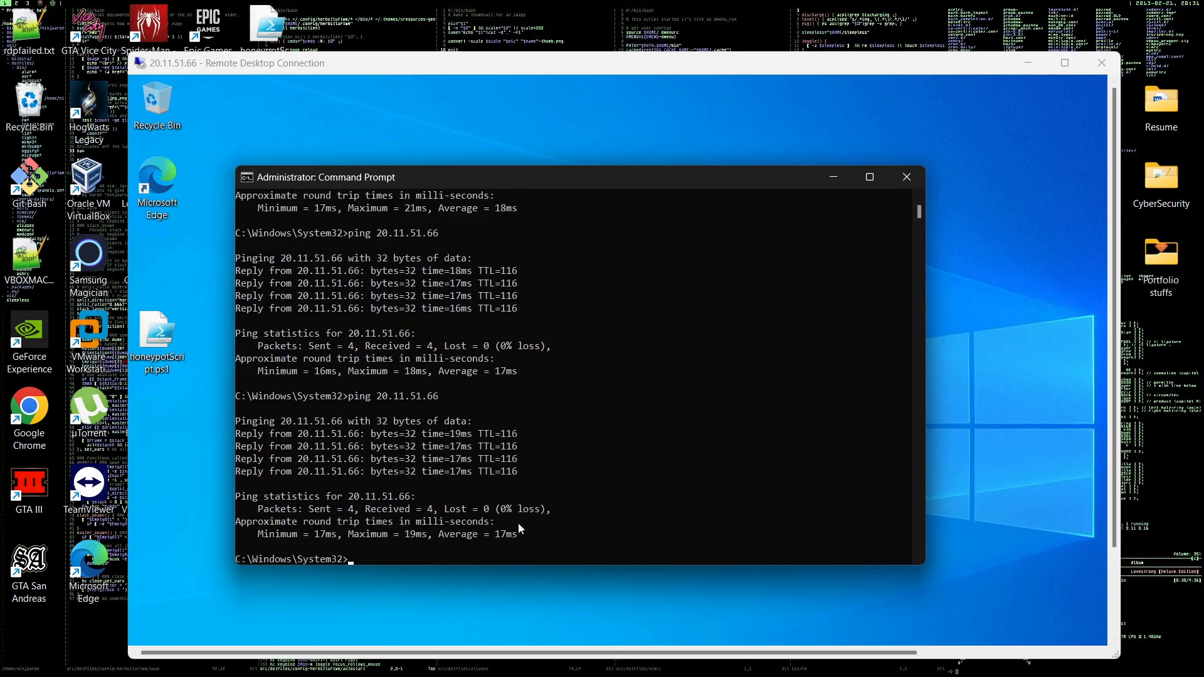
{"action": "left_click", "coordinate": [828, 179]}
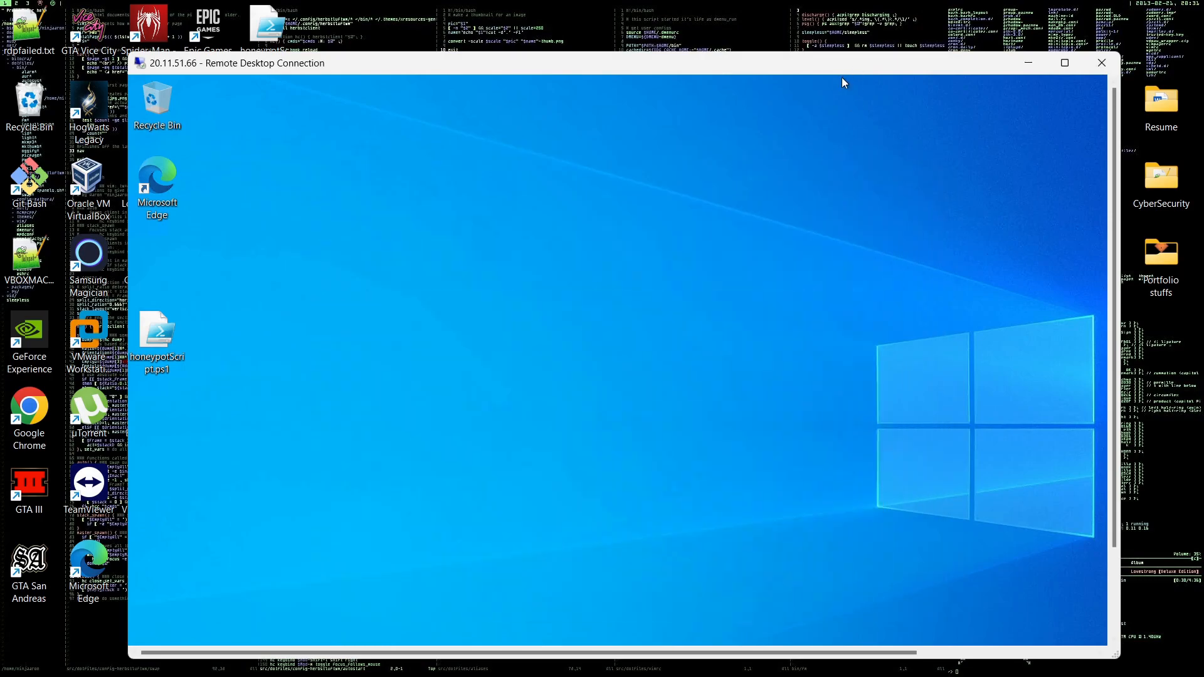
Return the Remote Desktop session to full screen and bring up honeypotScript.ps1 in PowerShell ISE.
{"action": "double_click", "coordinate": [834, 66]}
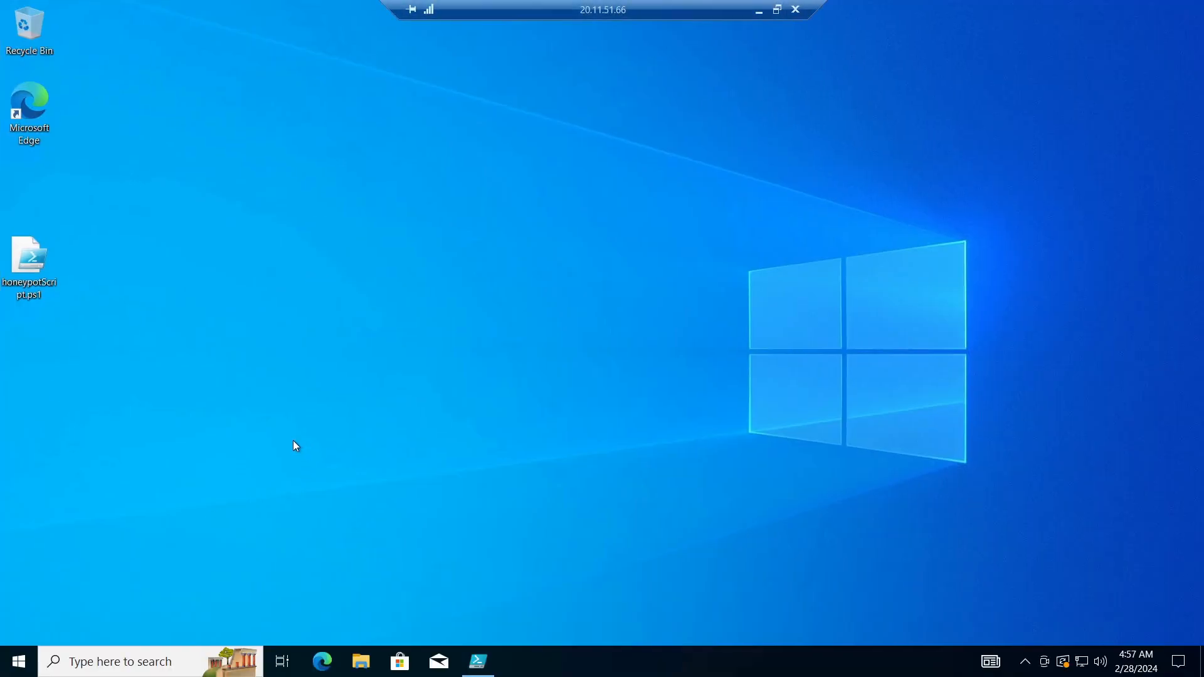
{"action": "left_click", "coordinate": [118, 663]}
{"action": "left_click", "coordinate": [478, 662]}
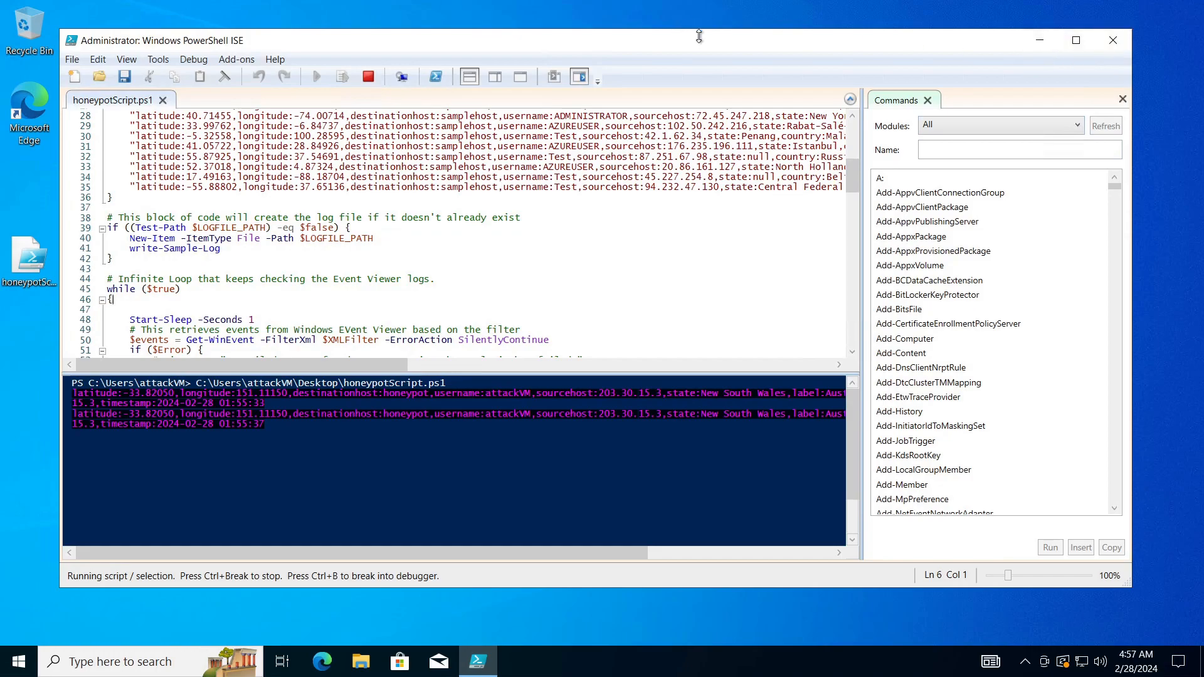
Close PowerShell ISE and relaunch it as administrator.
{"action": "left_click", "coordinate": [1114, 40]}
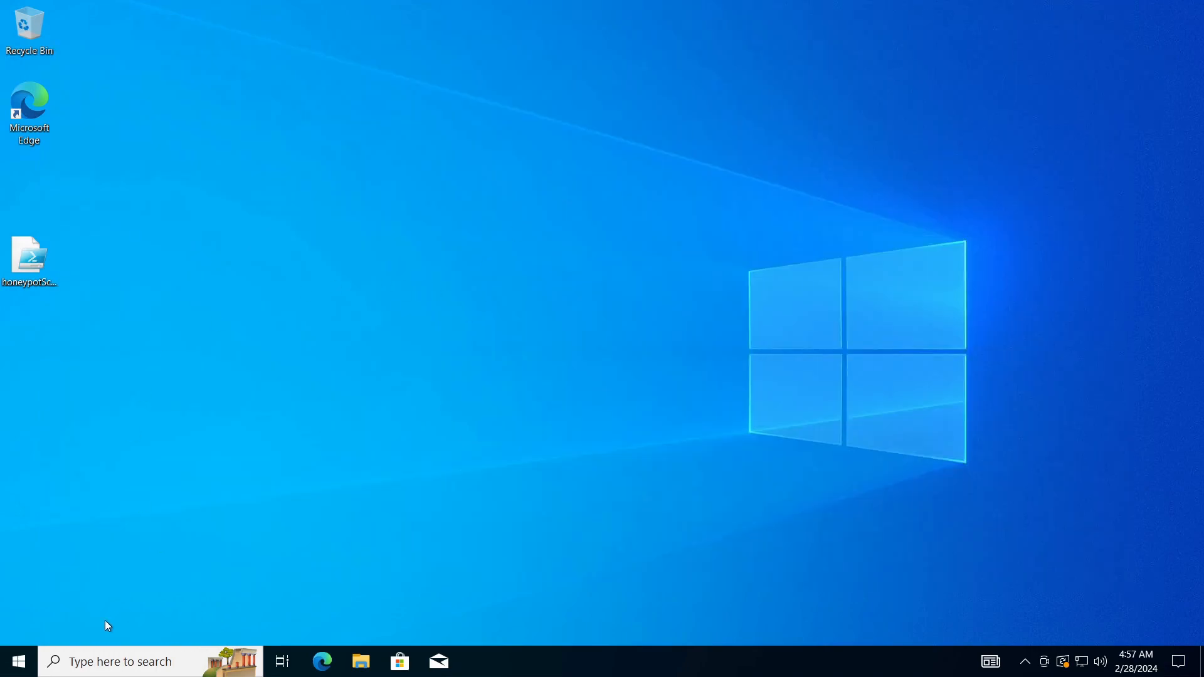
{"action": "key", "text": "super+s"}
{"action": "type", "text": "power"}
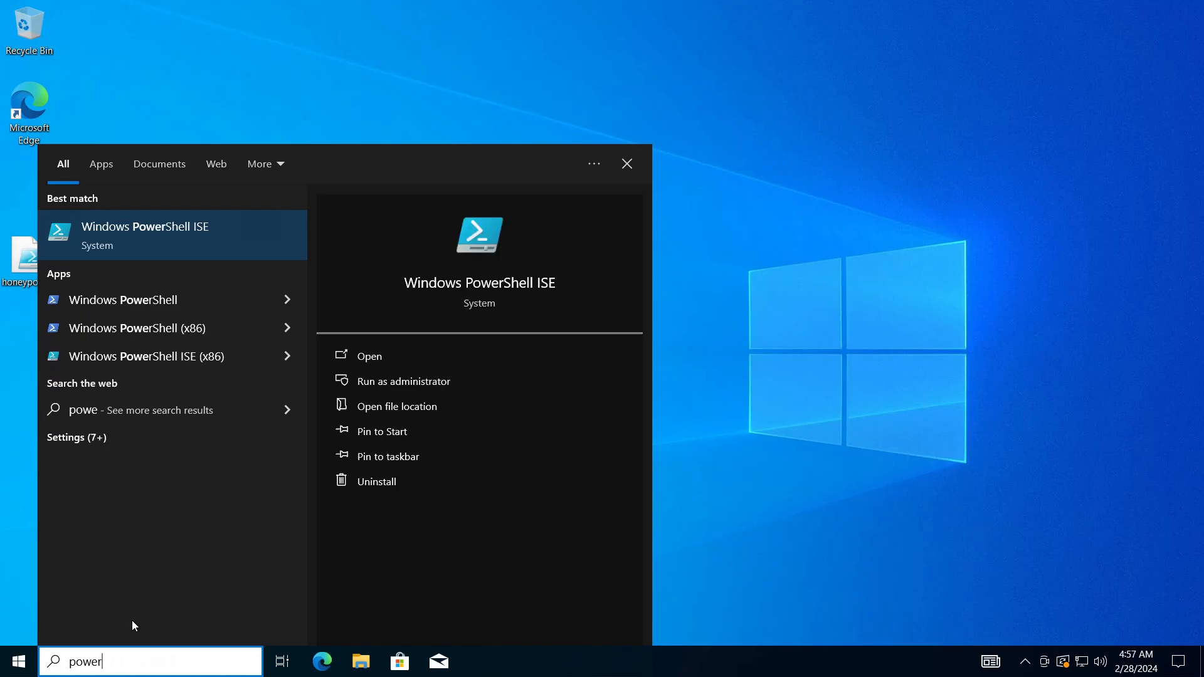
{"action": "left_click", "coordinate": [424, 381]}
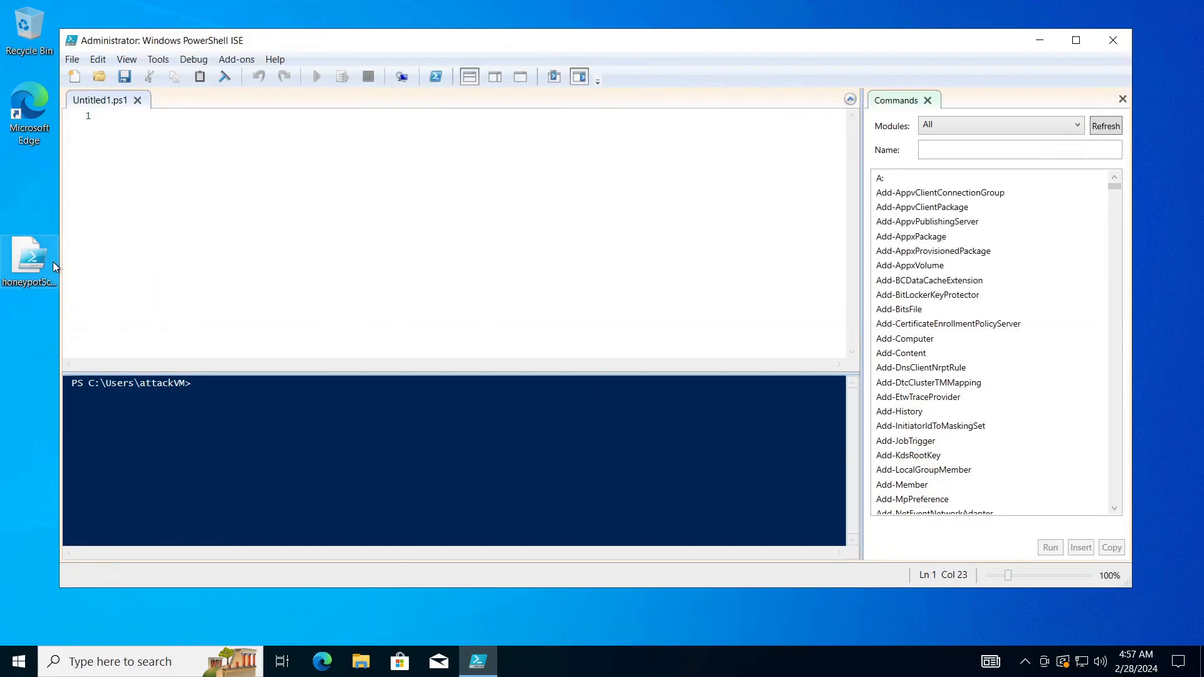
Open honeypotScript.ps1 from the desktop in PowerShell ISE, maximize the window and close the Untitled1.ps1 file.
{"action": "left_click_drag", "start_coordinate": [22, 266], "coordinate": [346, 227]}
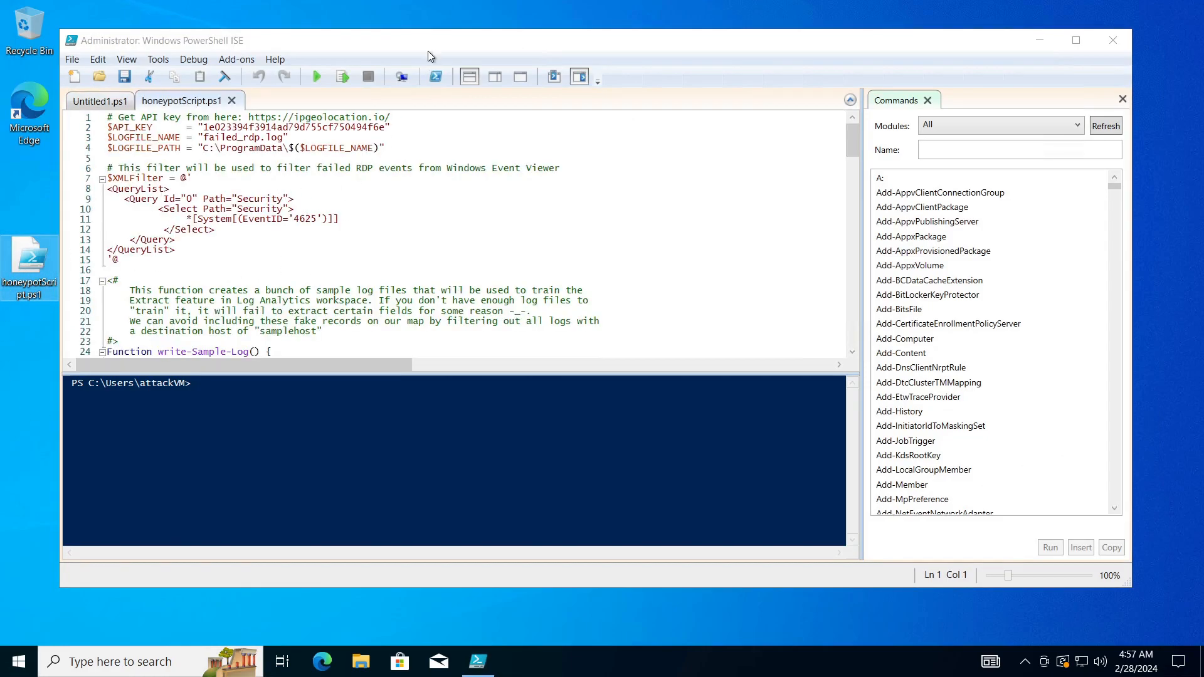
{"action": "double_click", "coordinate": [414, 42]}
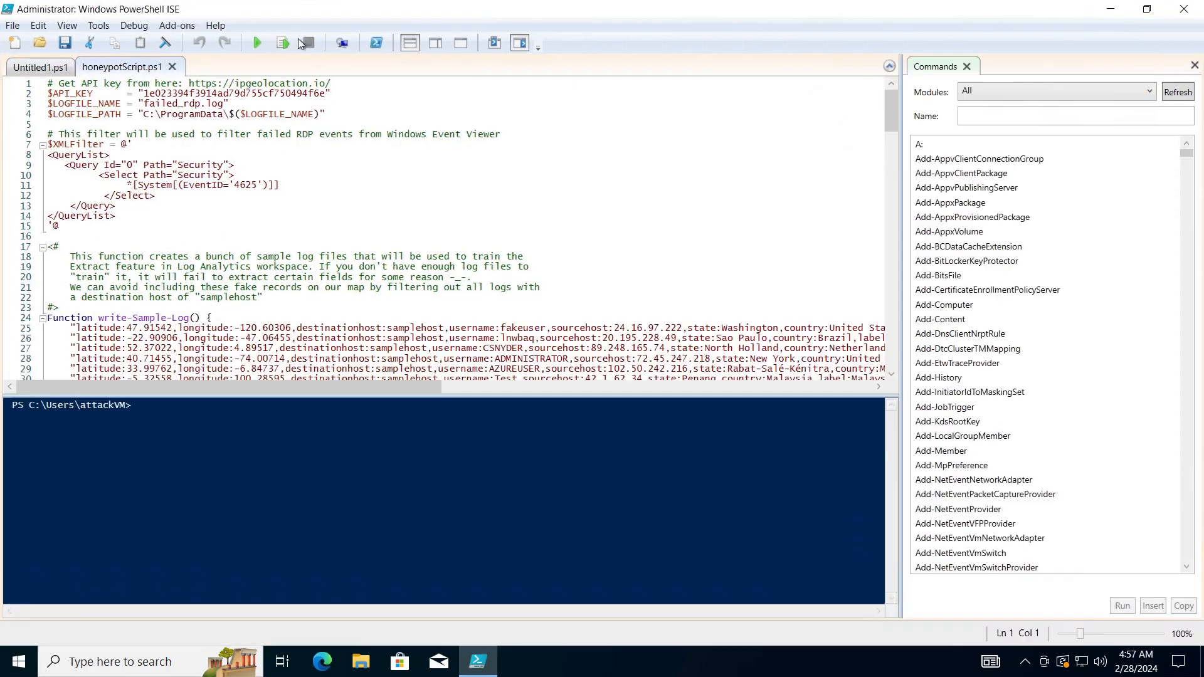
{"action": "left_click", "coordinate": [41, 67]}
{"action": "left_click", "coordinate": [78, 67]}
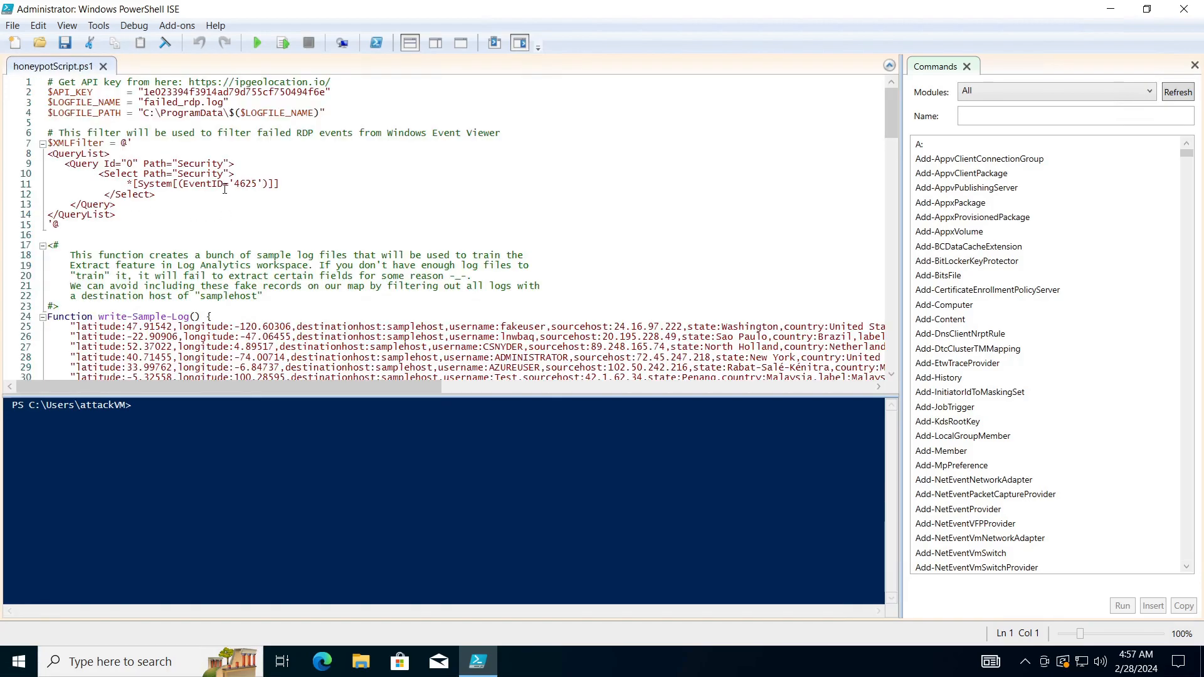
Check the script's API key and log path lines and browse to C:\ProgramData in File Explorer.
{"action": "left_click_drag", "start_coordinate": [131, 92], "coordinate": [54, 84]}
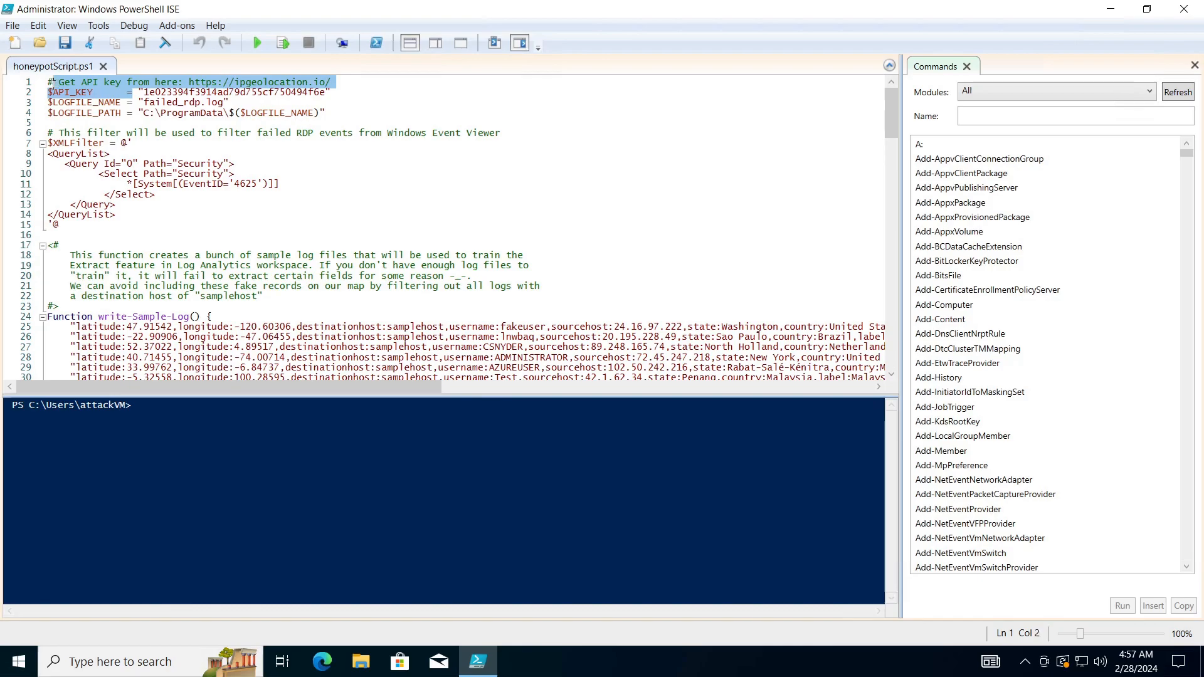
{"action": "left_click", "coordinate": [280, 114]}
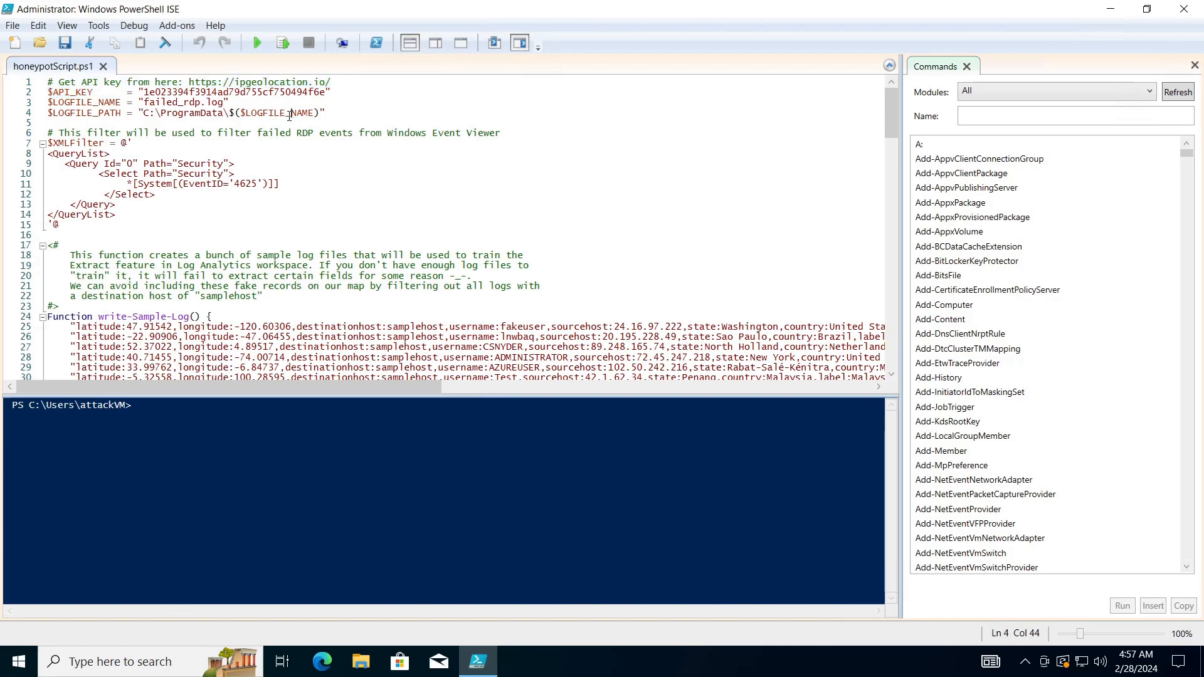
{"action": "left_click", "coordinate": [361, 661]}
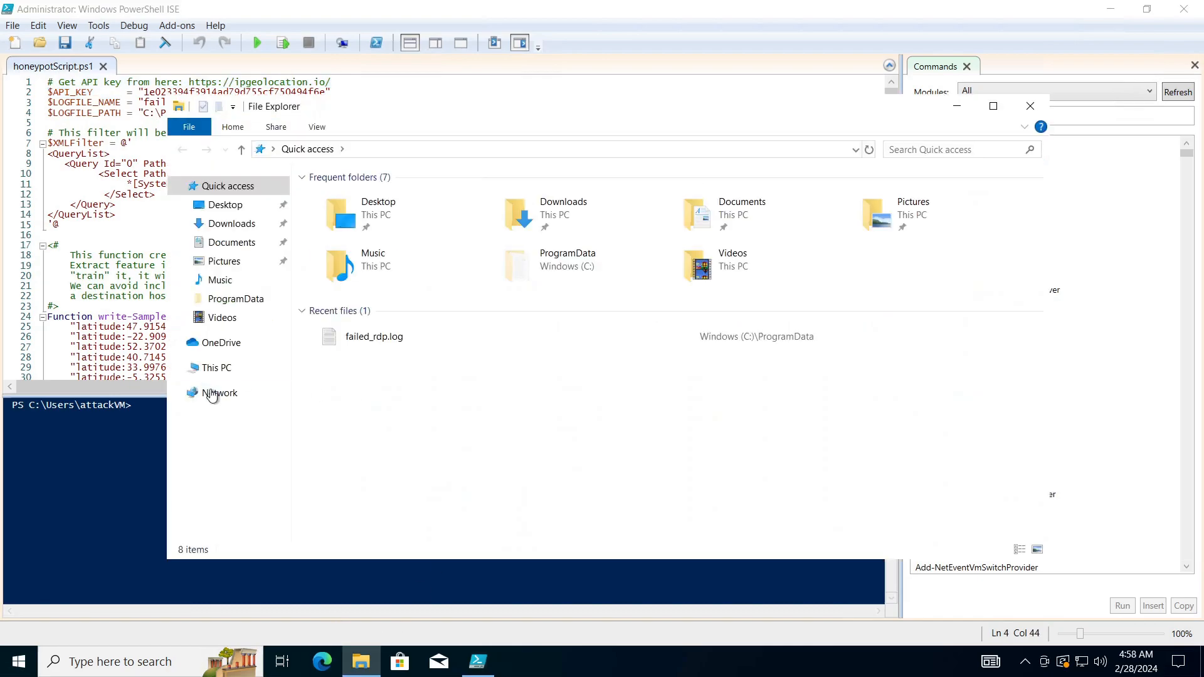
{"action": "left_click", "coordinate": [228, 365]}
{"action": "double_click", "coordinate": [403, 362]}
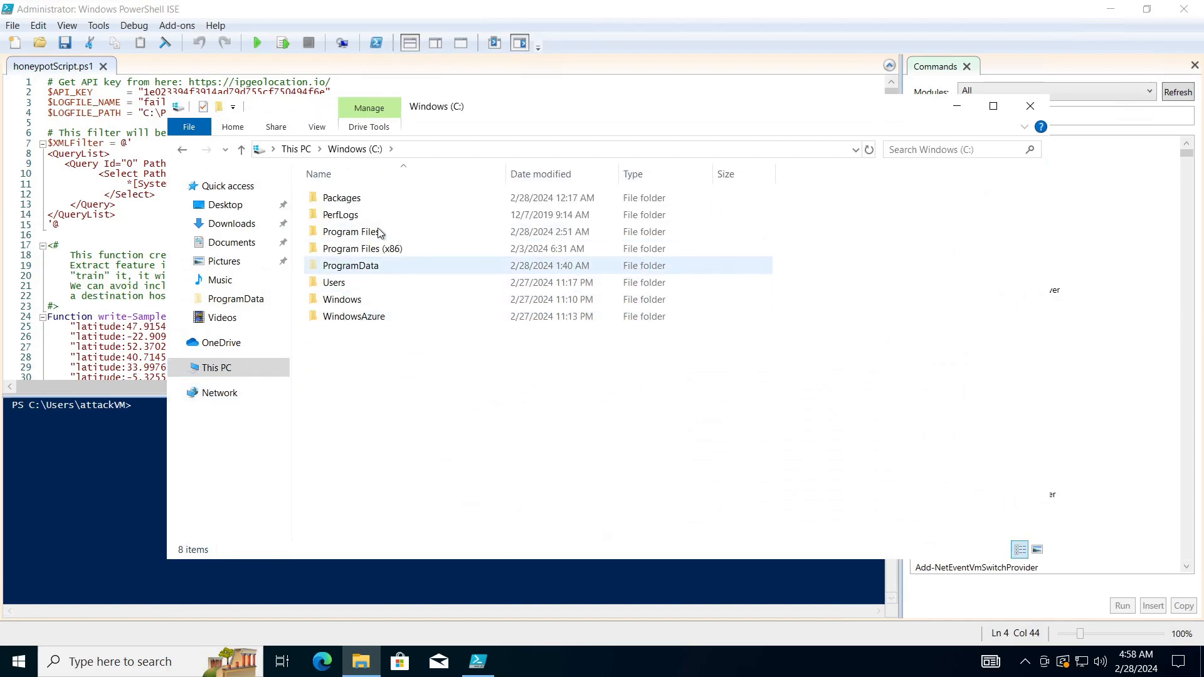
{"action": "left_click", "coordinate": [317, 127]}
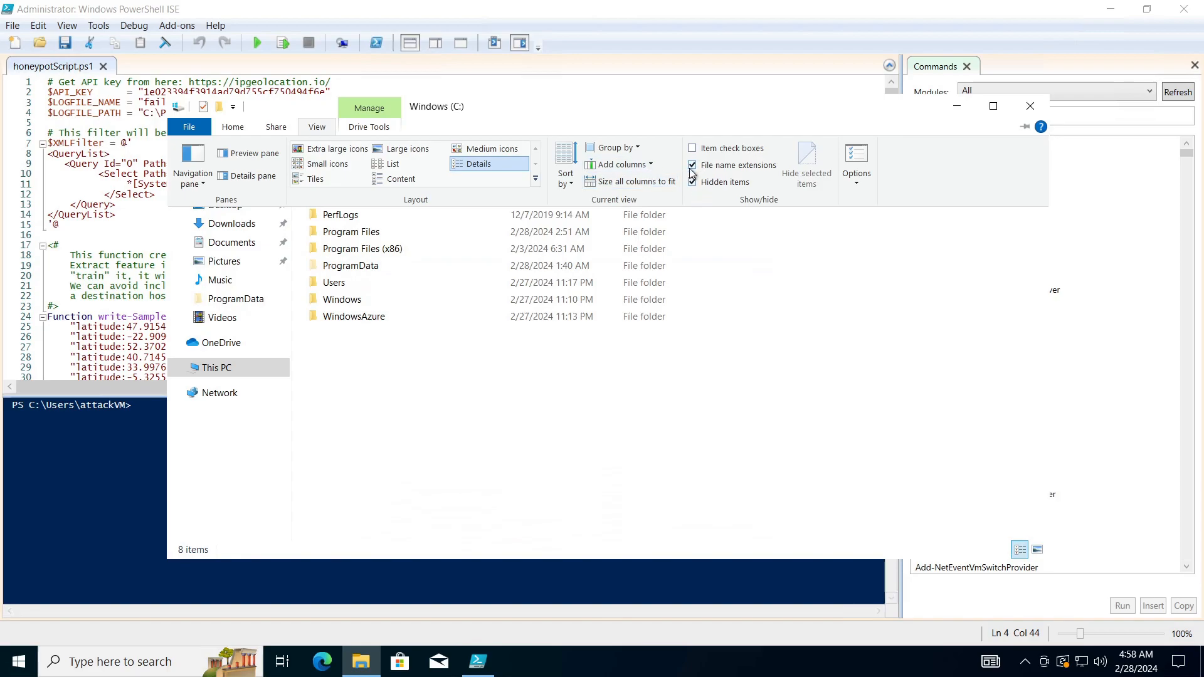
{"action": "double_click", "coordinate": [349, 266]}
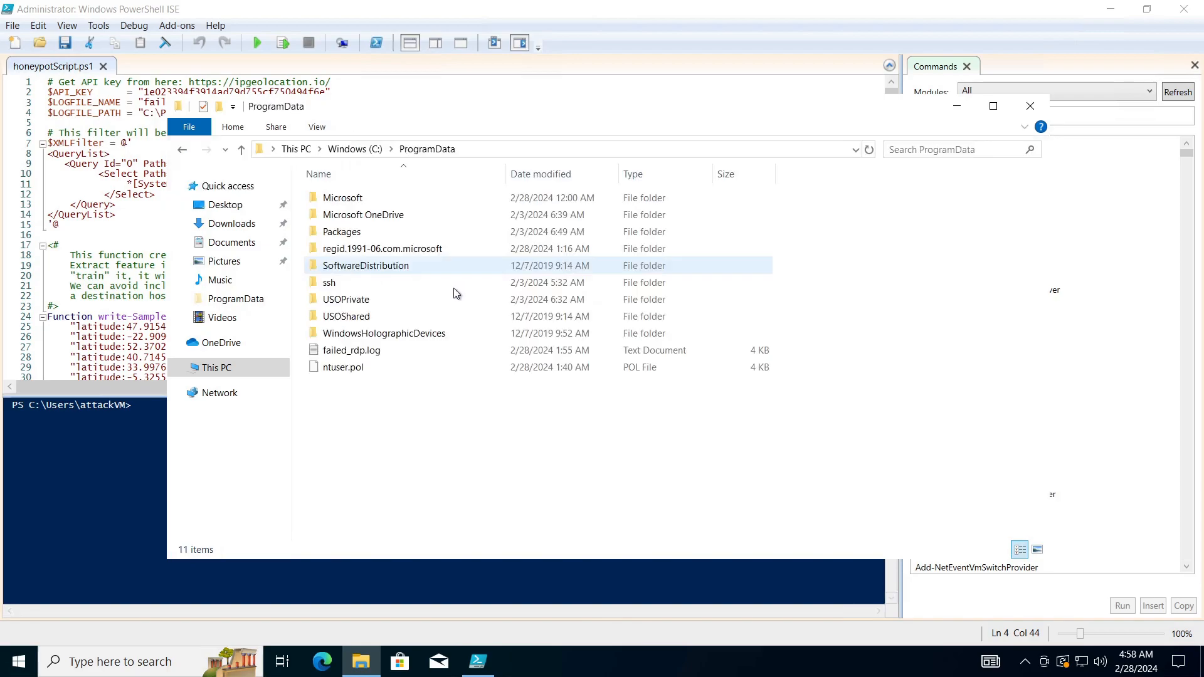
View the contents of failed_rdp.log in Notepad, close Notepad and File Explorer, and return to the script.
{"action": "left_click", "coordinate": [352, 351]}
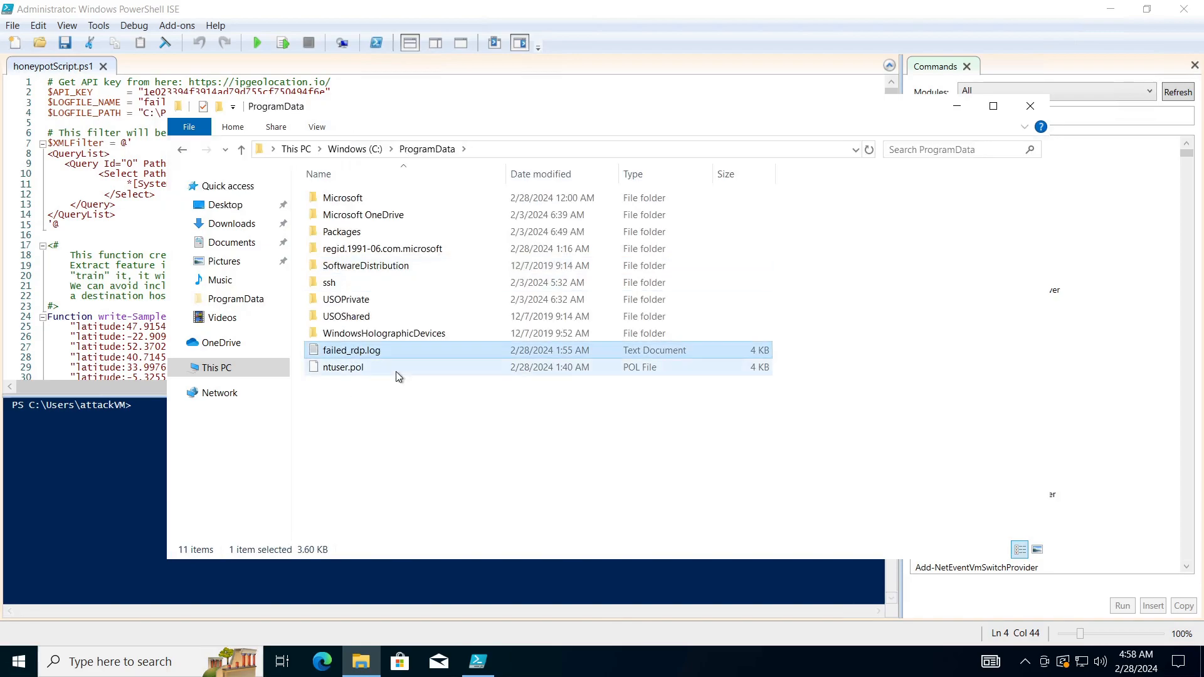
{"action": "double_click", "coordinate": [387, 352]}
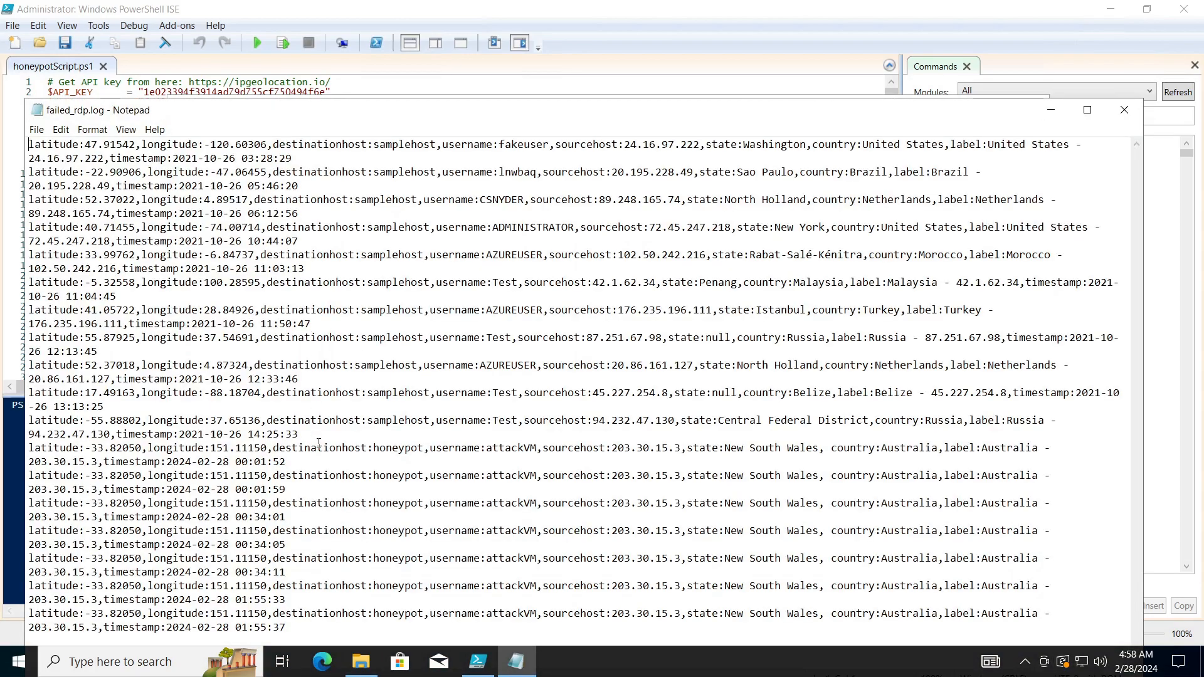
{"action": "left_click", "coordinate": [1128, 114]}
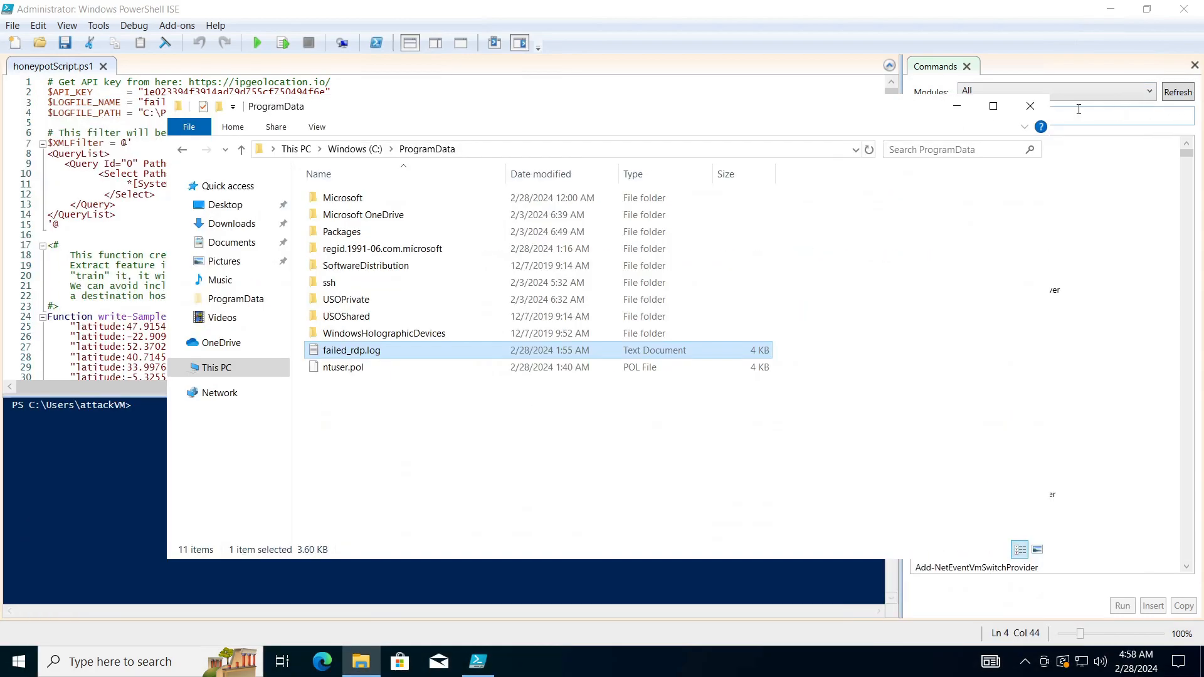
{"action": "left_click", "coordinate": [1032, 106]}
{"action": "left_click", "coordinate": [355, 209]}
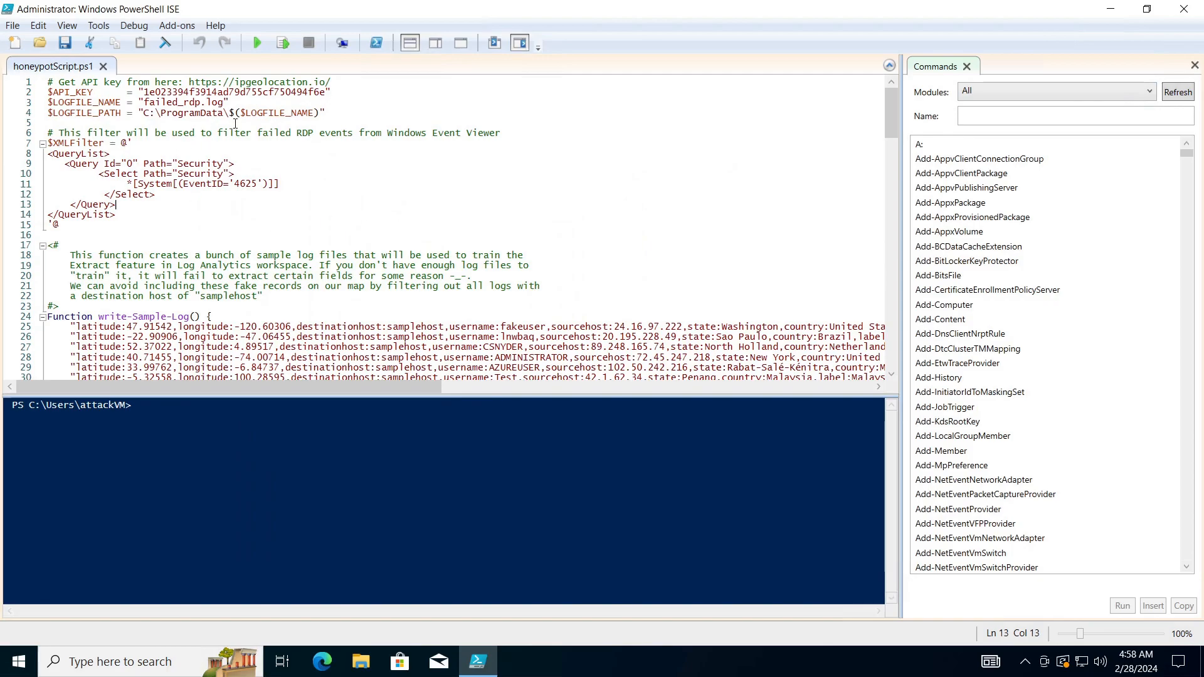
Examine the script's event ID 4625 filter, its sample-log function and the block that creates the log file.
{"action": "left_click_drag", "start_coordinate": [231, 184], "coordinate": [258, 185]}
{"action": "left_click", "coordinate": [213, 228]}
{"action": "scroll", "coordinate": [212, 227], "scroll_direction": "down", "scroll_amount": 6}
{"action": "left_click_drag", "start_coordinate": [70, 143], "coordinate": [464, 249]}
{"action": "left_click", "coordinate": [327, 296]}
{"action": "scroll", "coordinate": [194, 232], "scroll_direction": "down", "scroll_amount": 2}
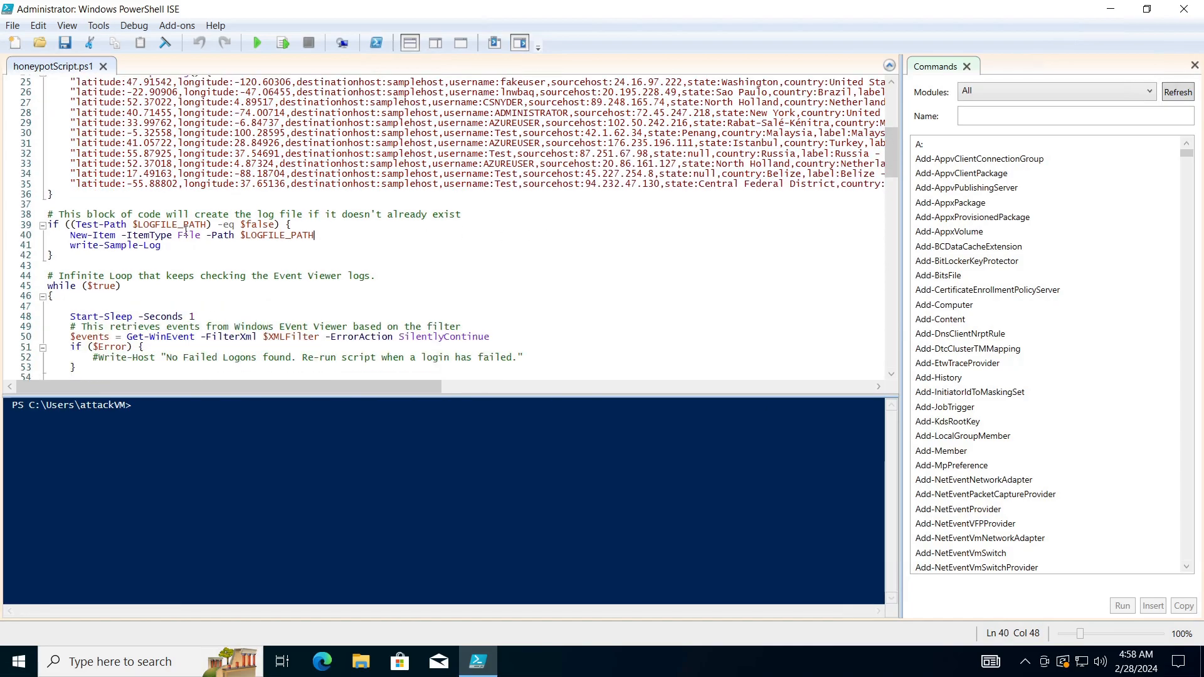
Examine the script's infinite loop, from event retrieval and timestamp fields to the geolocation request and log writing.
{"action": "scroll", "coordinate": [154, 302], "scroll_direction": "down", "scroll_amount": 7}
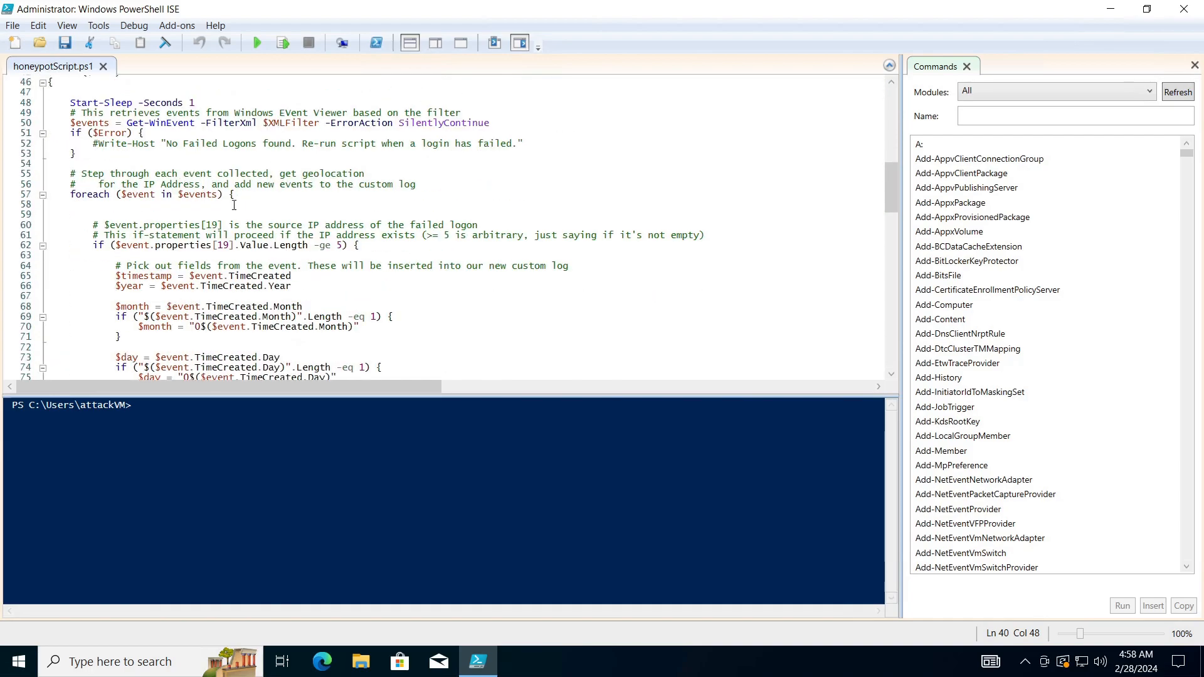
{"action": "scroll", "coordinate": [235, 202], "scroll_direction": "down", "scroll_amount": 9}
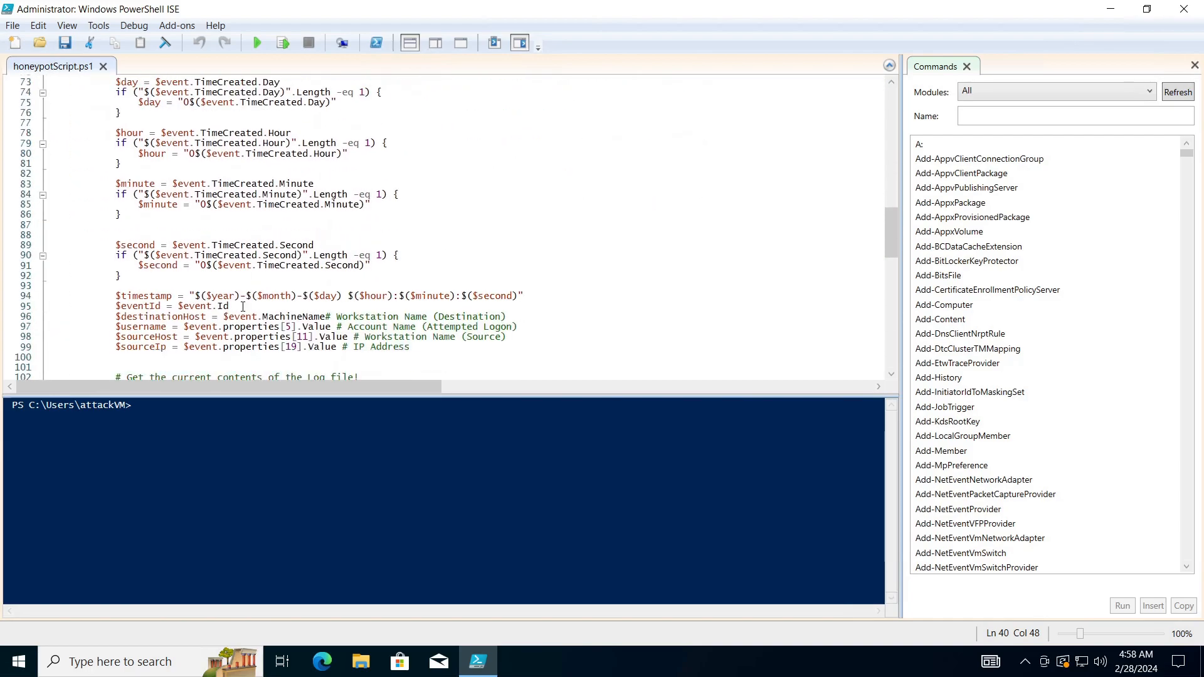
{"action": "scroll", "coordinate": [242, 306], "scroll_direction": "down", "scroll_amount": 6}
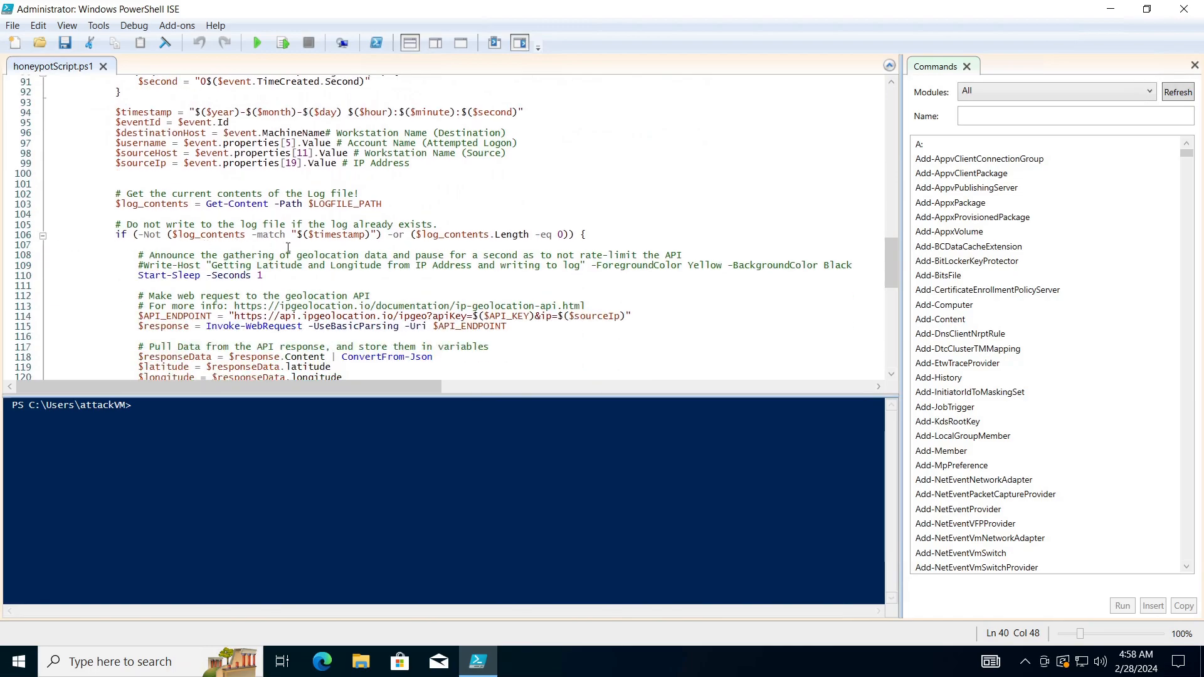
{"action": "scroll", "coordinate": [264, 262], "scroll_direction": "down", "scroll_amount": 10}
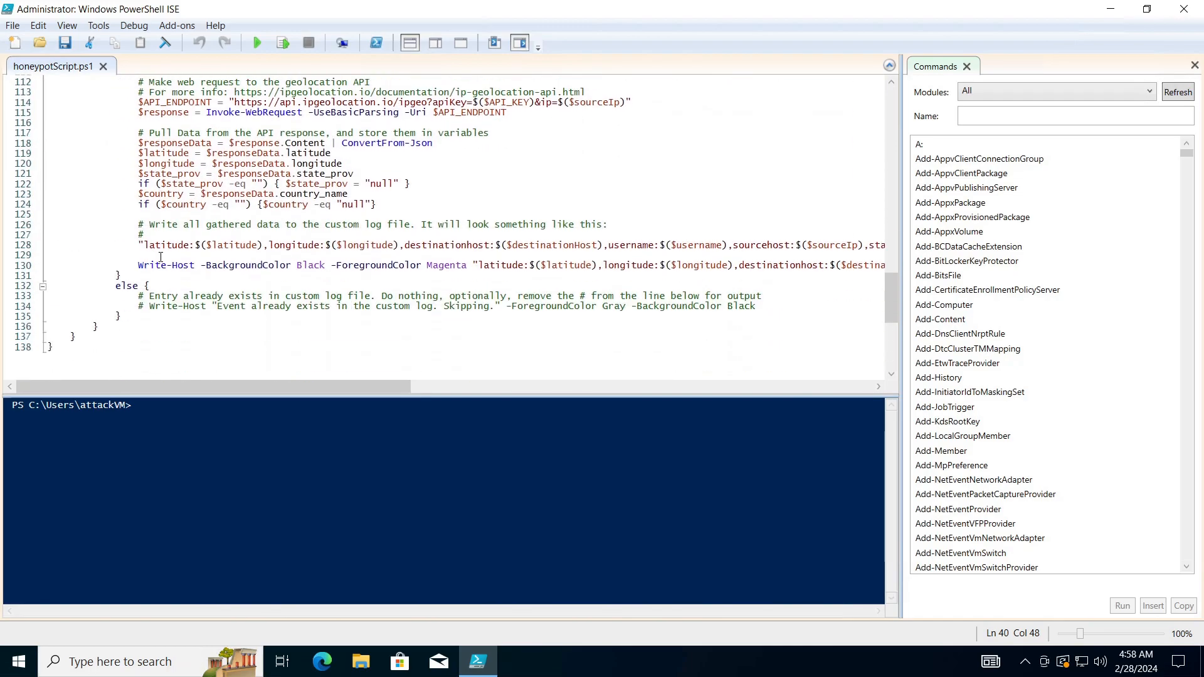
Run honeypotScript.ps1 in PowerShell ISE.
{"action": "left_click", "coordinate": [178, 286]}
{"action": "left_click", "coordinate": [167, 423]}
{"action": "left_click", "coordinate": [257, 41]}
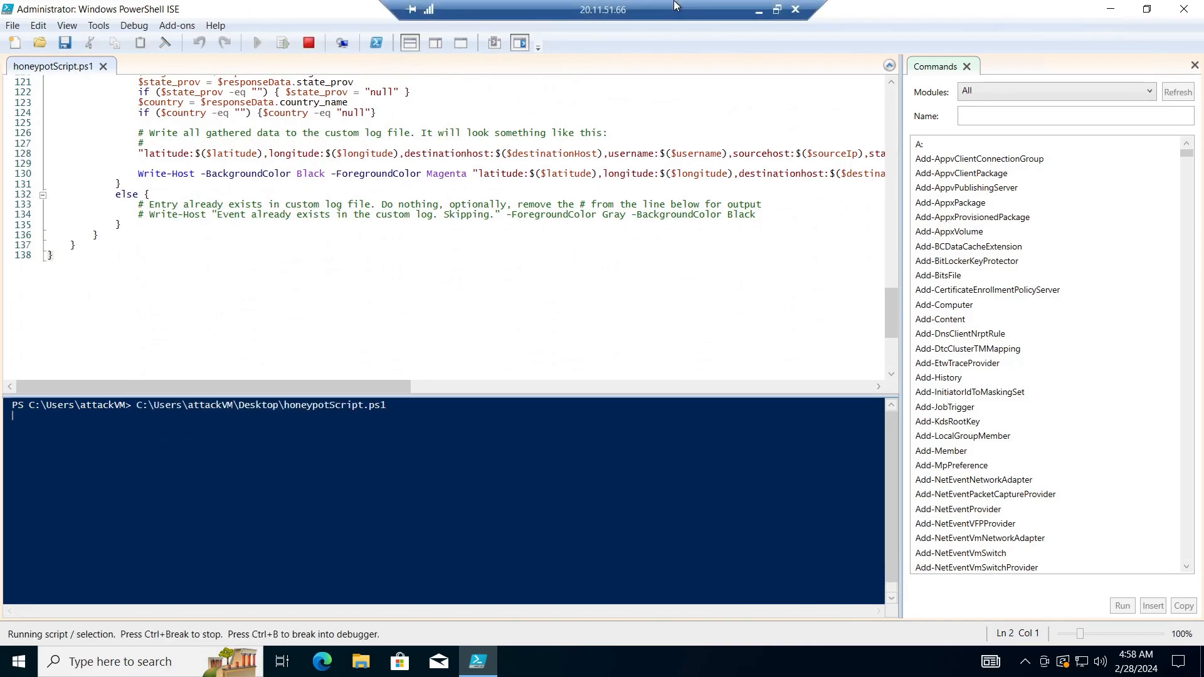
Restore the remote session to a window, attempt a second Remote Desktop connection to 20.11.51.66 and close its dialog.
{"action": "left_click", "coordinate": [778, 10]}
{"action": "left_click", "coordinate": [82, 646]}
{"action": "mouse_move", "coordinate": [295, 673]}
{"action": "left_click", "coordinate": [118, 660]}
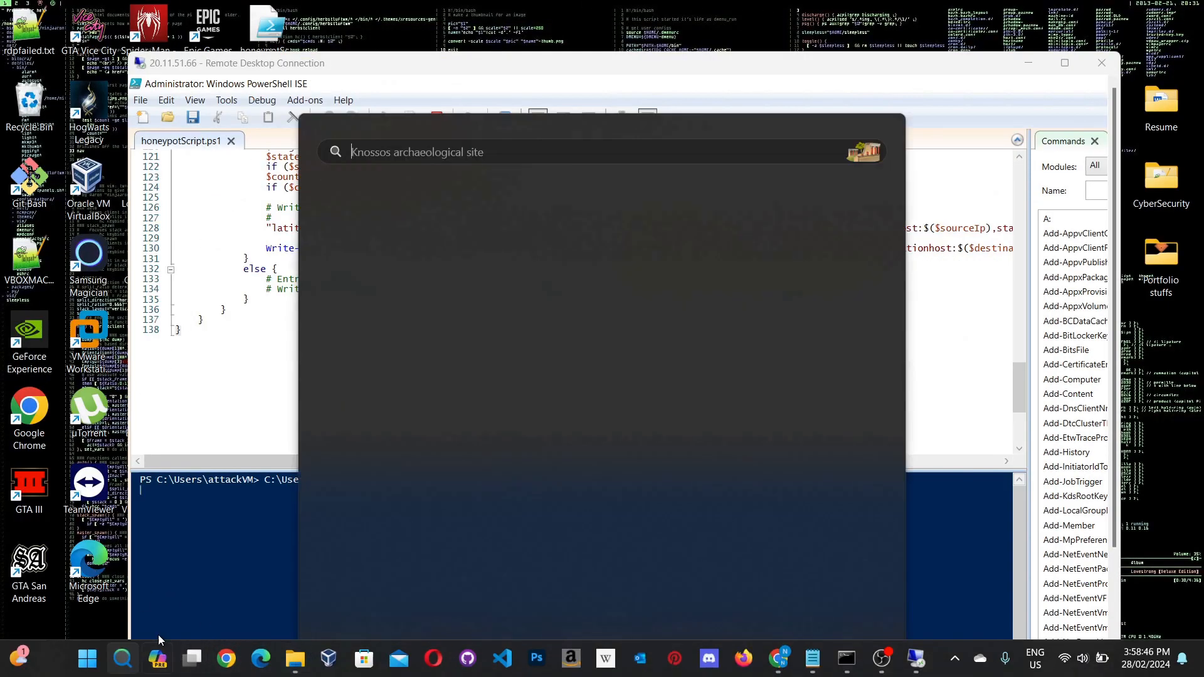
{"action": "type", "text": "r"}
{"action": "left_click", "coordinate": [408, 209]}
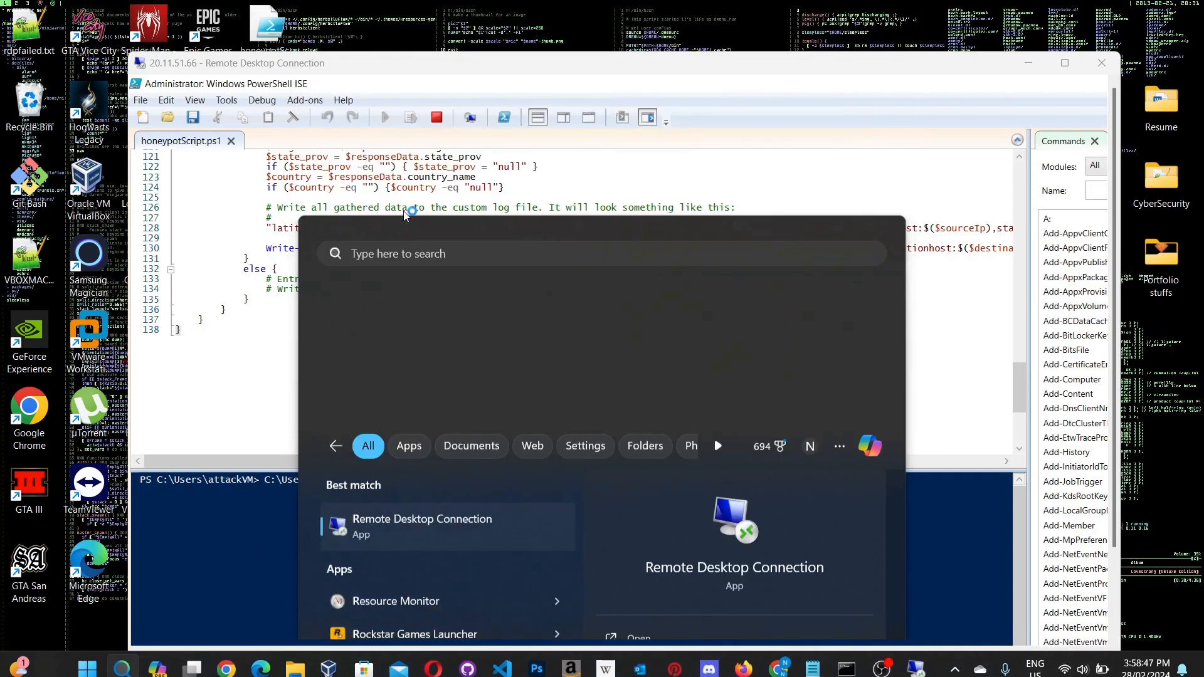
{"action": "left_click", "coordinate": [665, 299]}
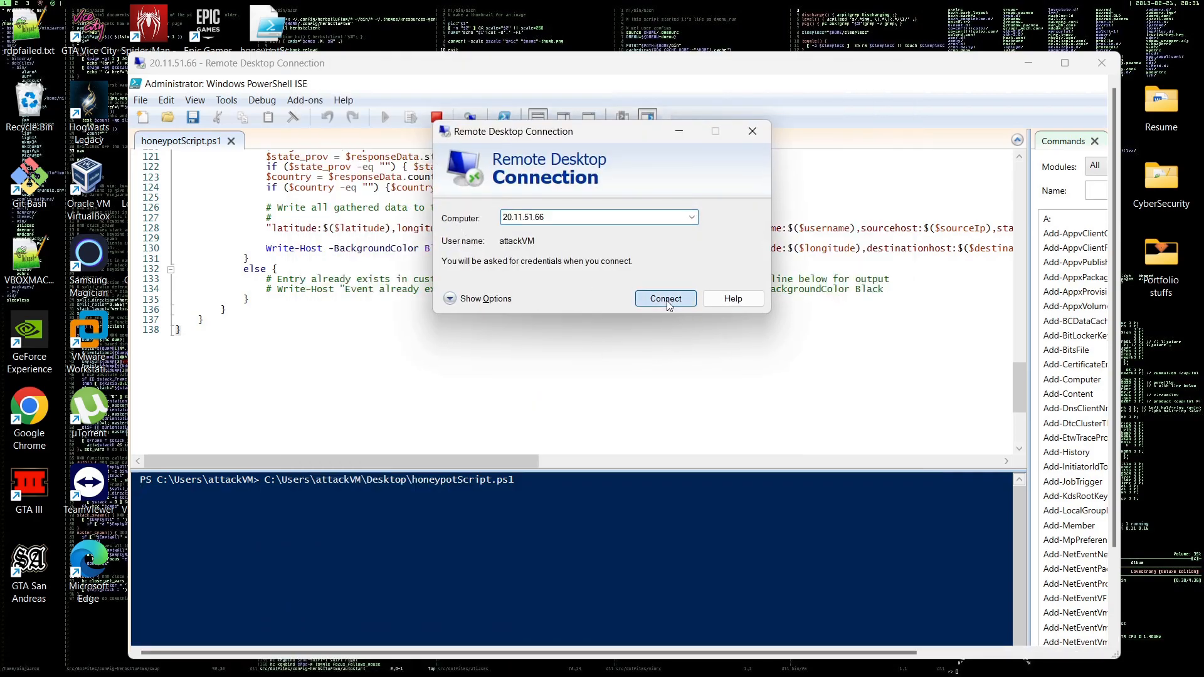
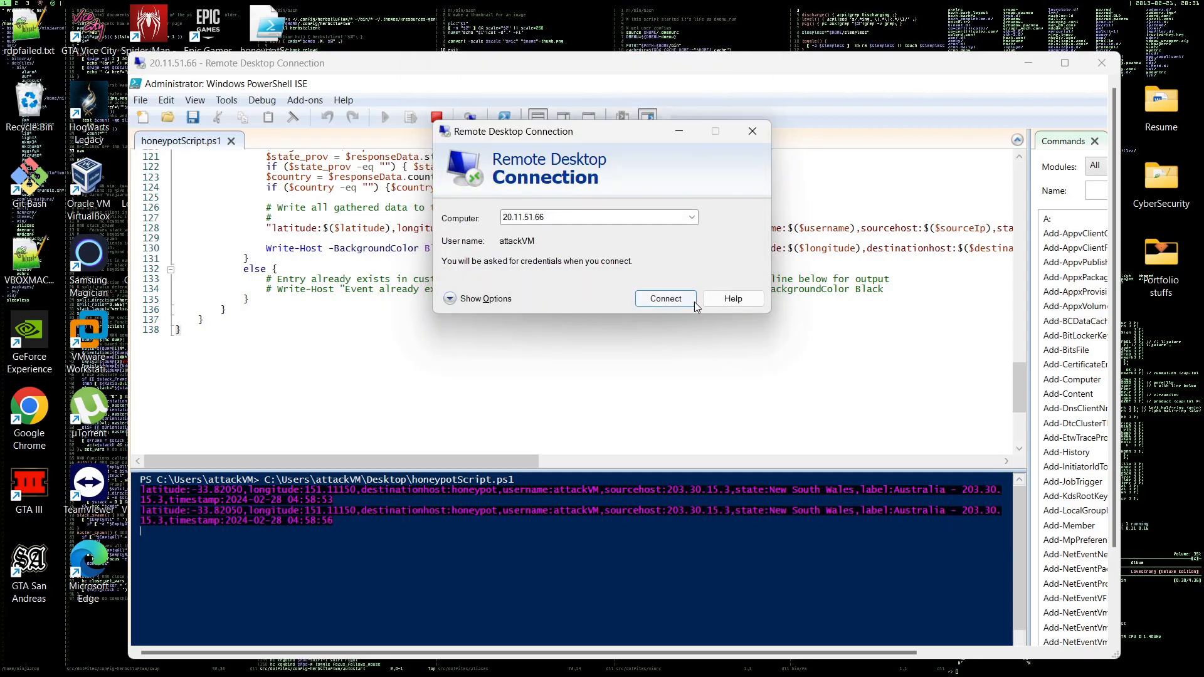
{"action": "left_click", "coordinate": [752, 134]}
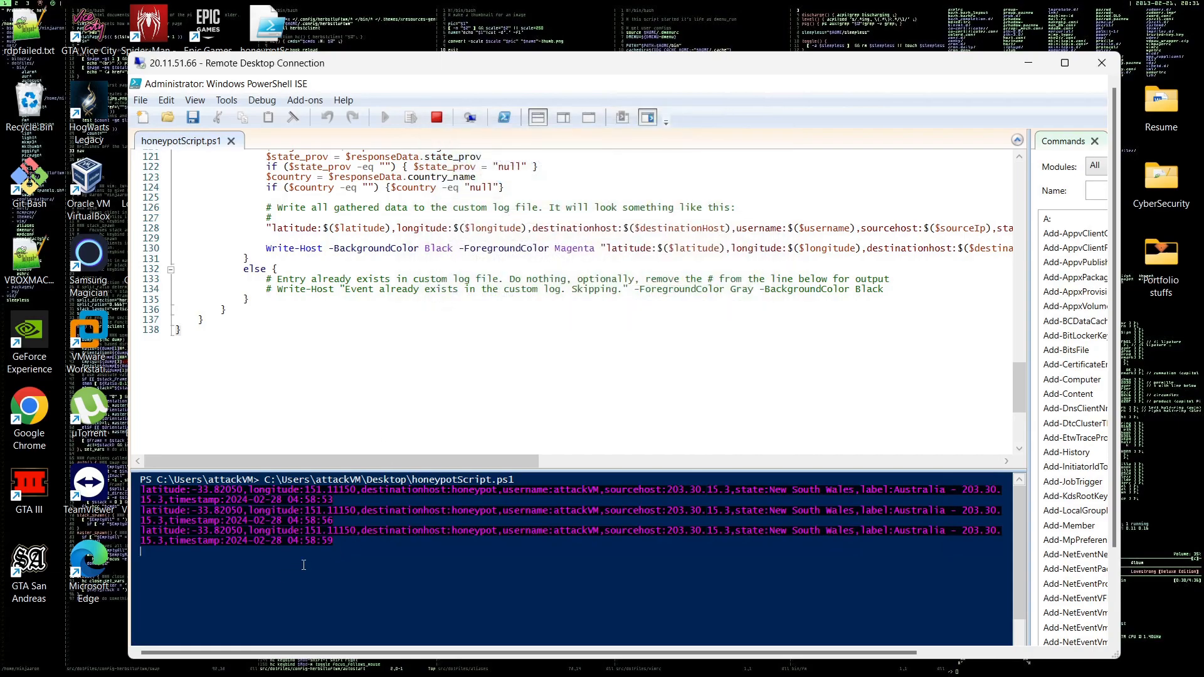
Highlight the logged logon entries in the script console and view them full screen with the Commands pane closed.
{"action": "left_click_drag", "start_coordinate": [267, 525], "coordinate": [135, 484]}
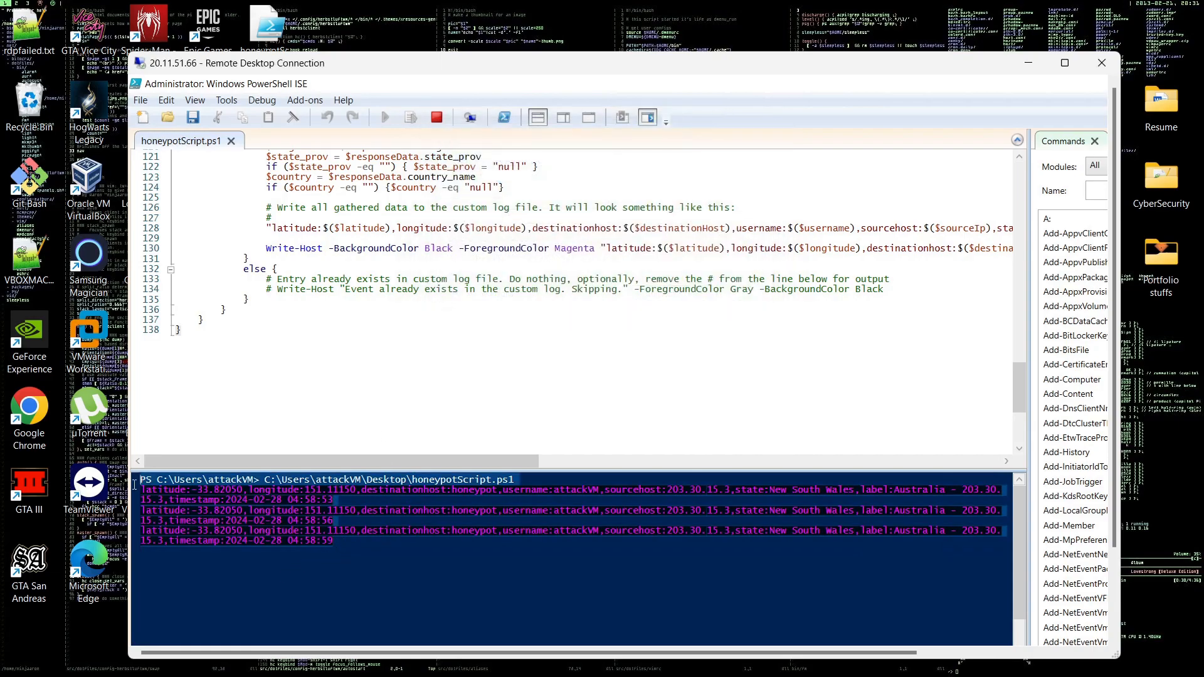
{"action": "left_click", "coordinate": [1064, 63]}
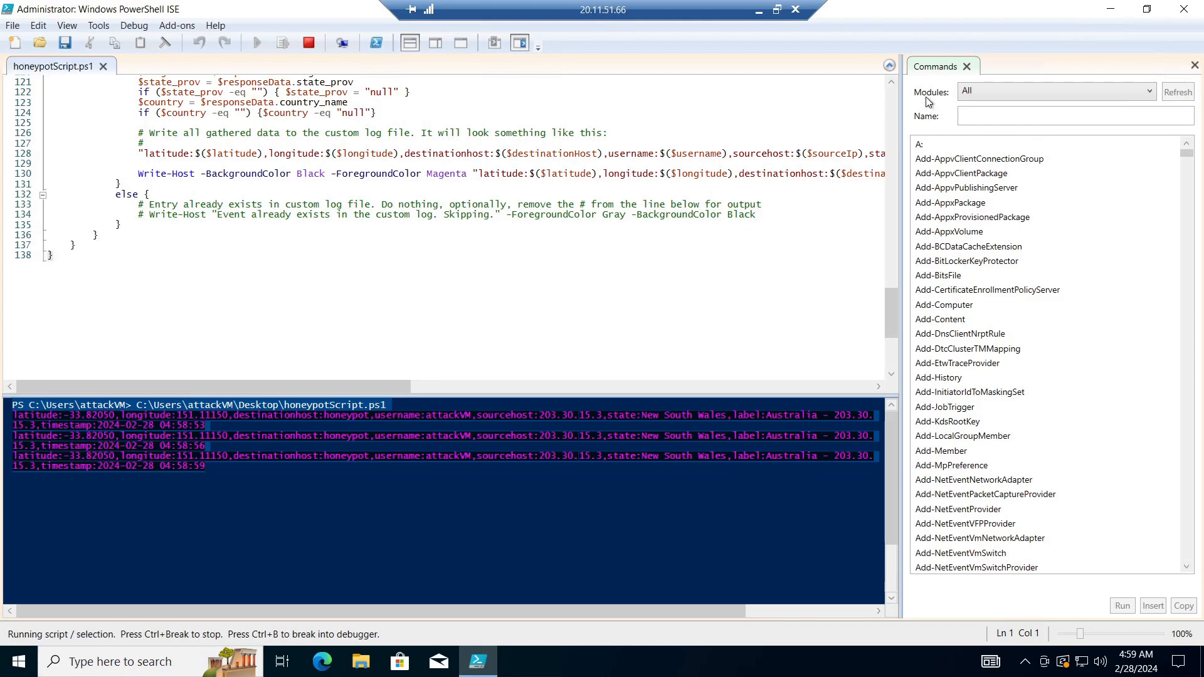
{"action": "left_click", "coordinate": [1195, 65]}
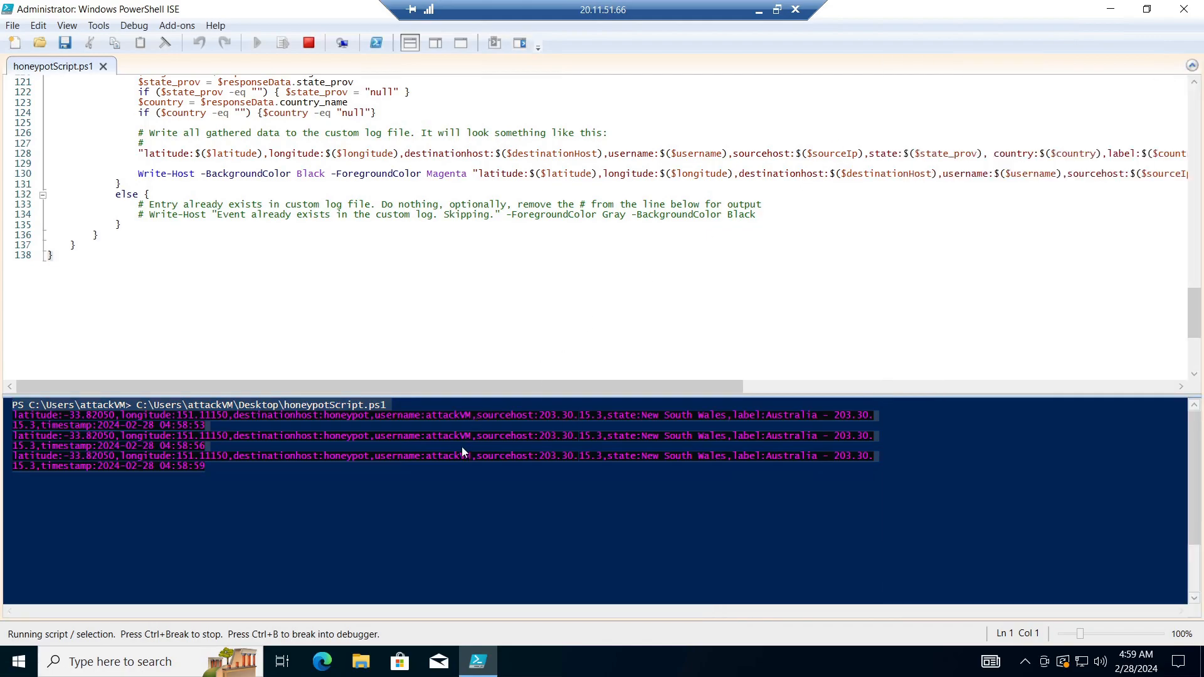
{"action": "left_click", "coordinate": [1148, 8]}
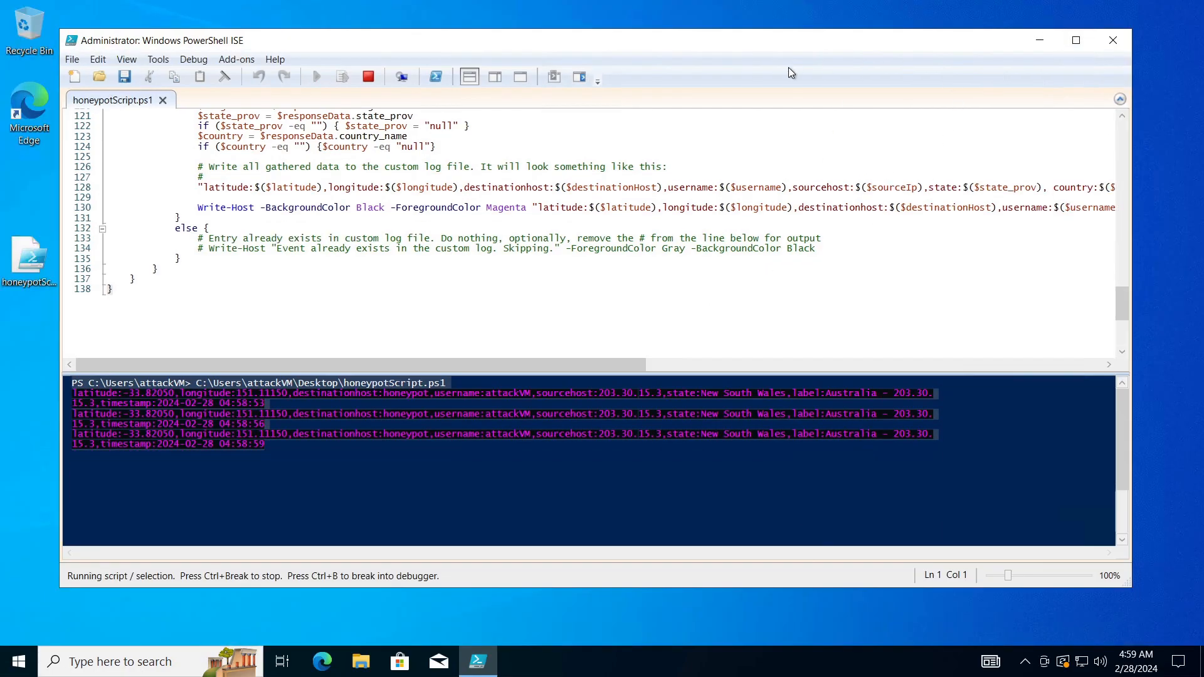
Restore the Remote Desktop session to a window and switch to the honeypot virtual machine page in Chrome's Azure portal.
{"action": "left_click", "coordinate": [786, 10]}
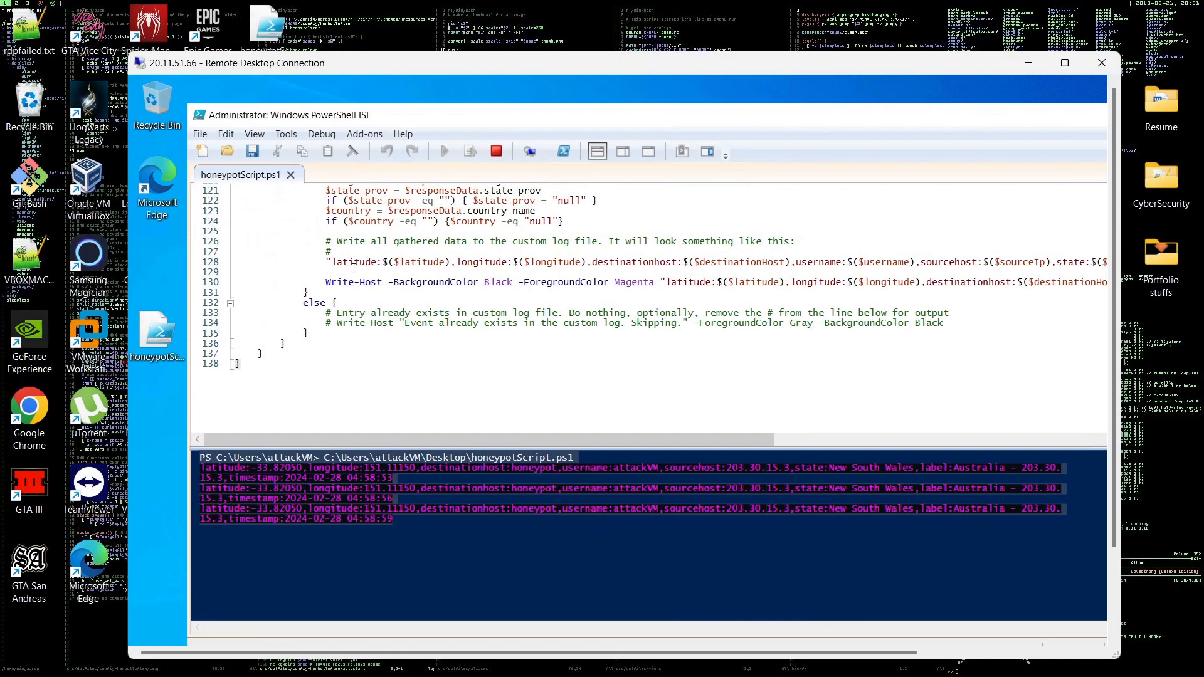
{"action": "mouse_move", "coordinate": [420, 675]}
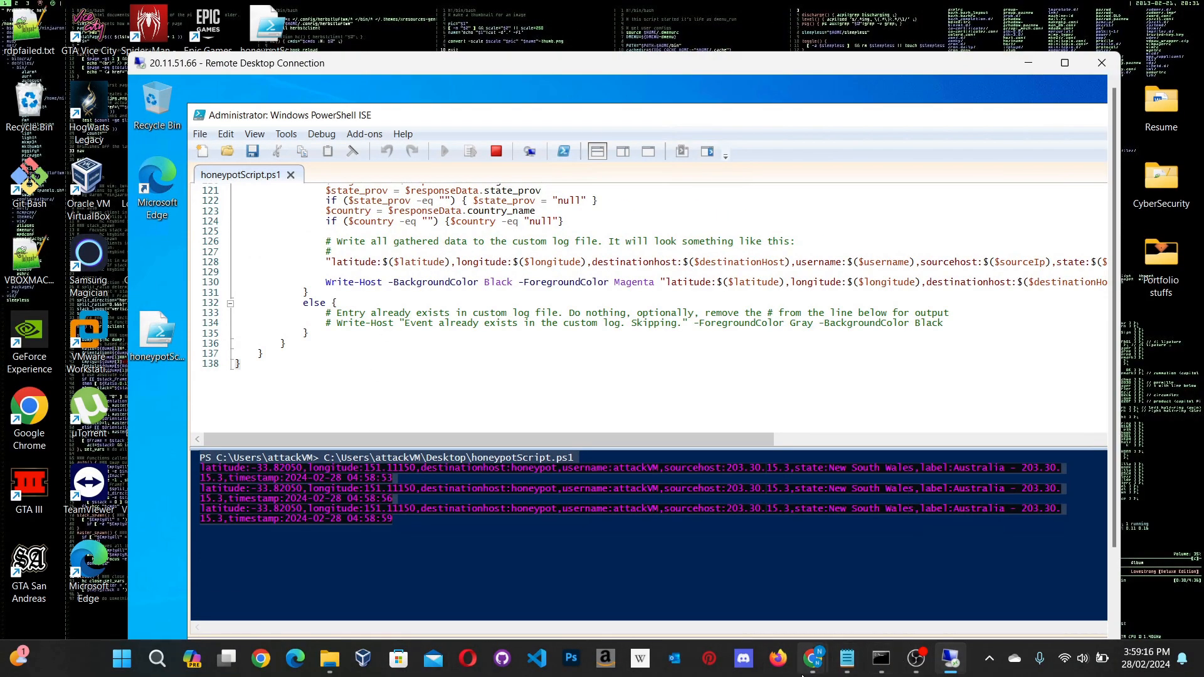
{"action": "mouse_move", "coordinate": [813, 666]}
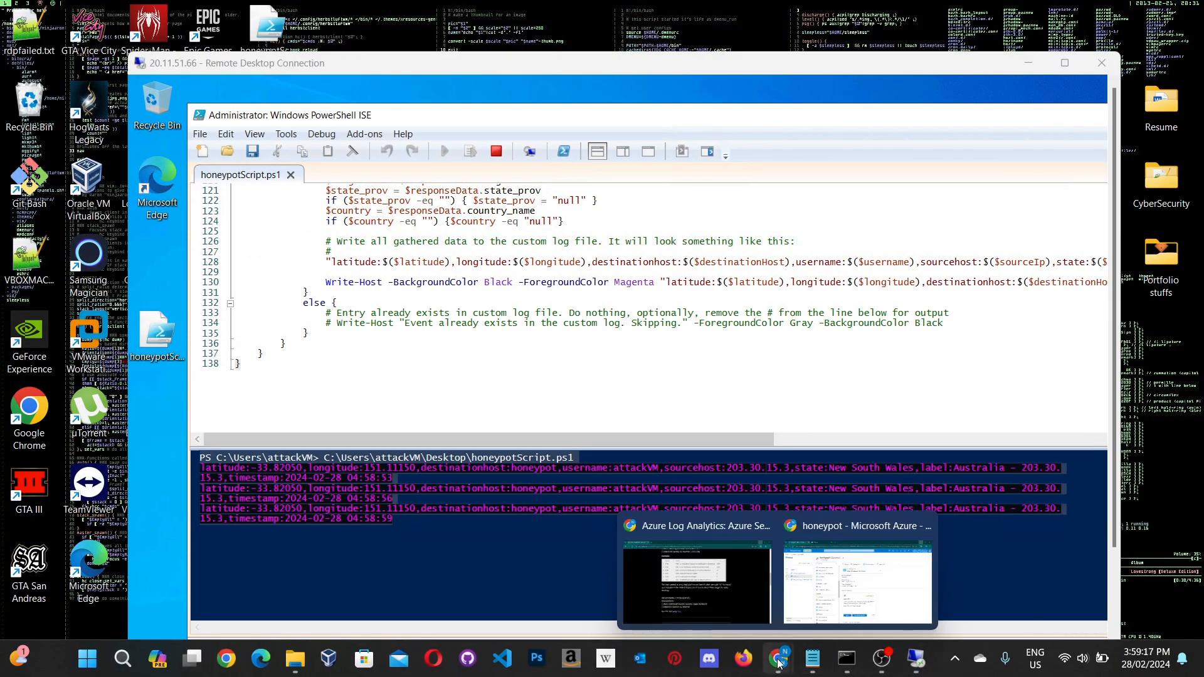
{"action": "left_click", "coordinate": [815, 613]}
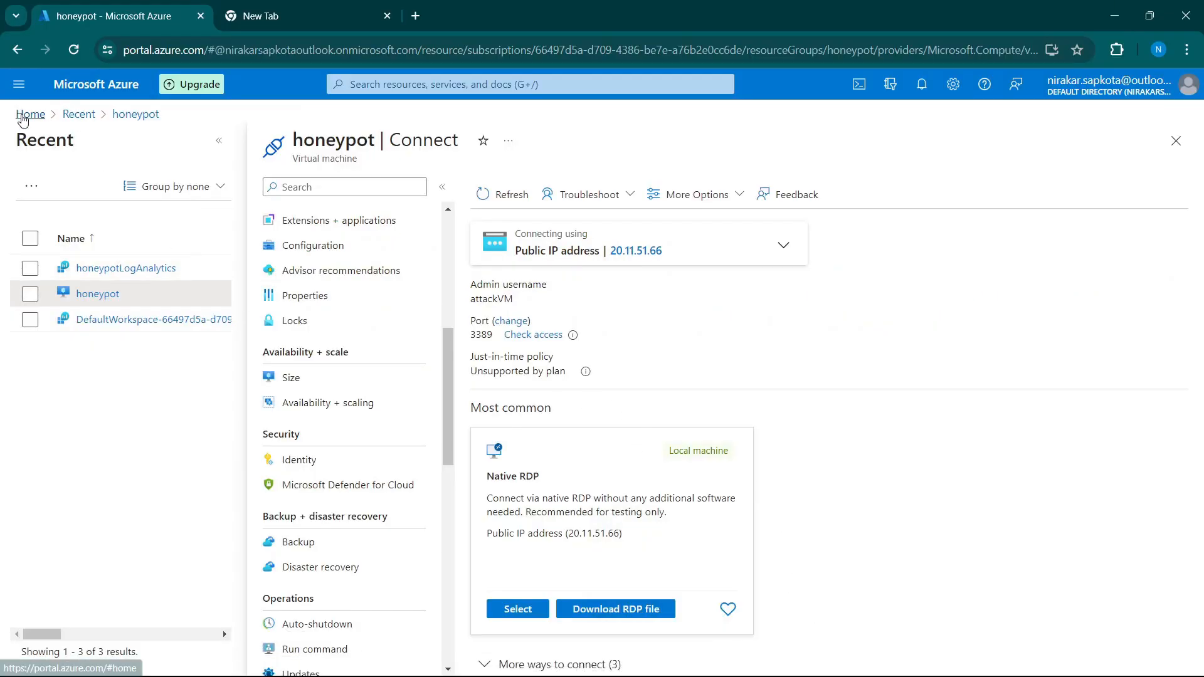
Open the honeypotLogAnalytics workspace from the full list of recent resources and view its Logs query page.
{"action": "left_click", "coordinate": [25, 114]}
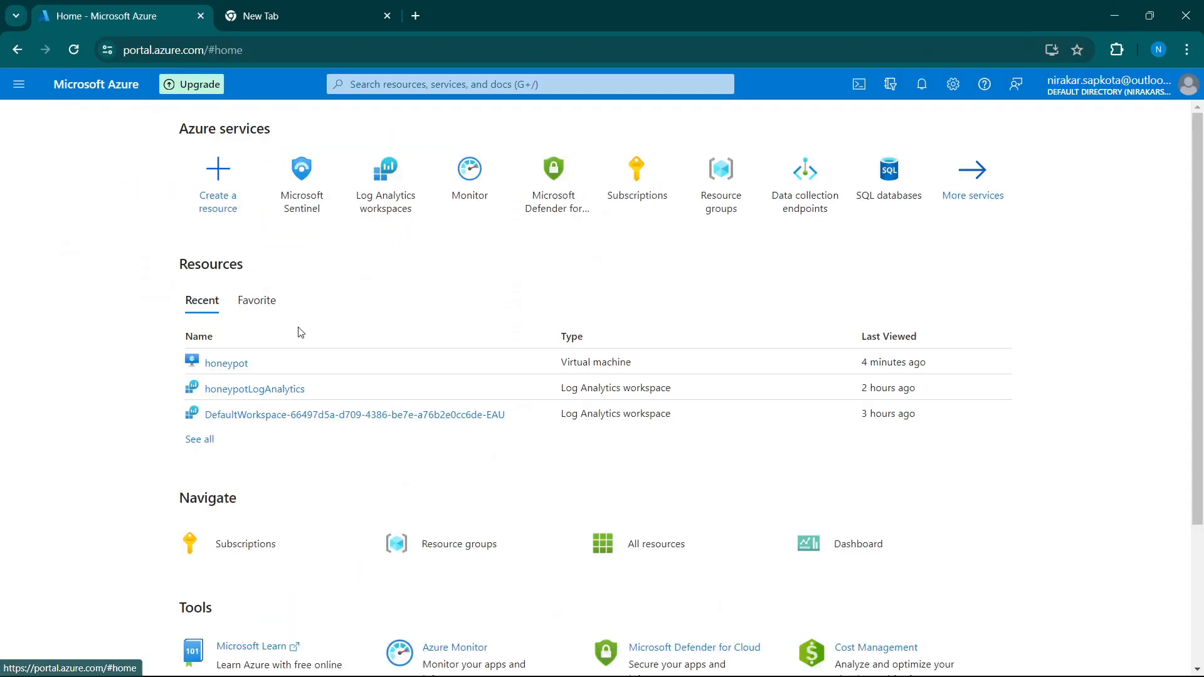
{"action": "left_click", "coordinate": [200, 440]}
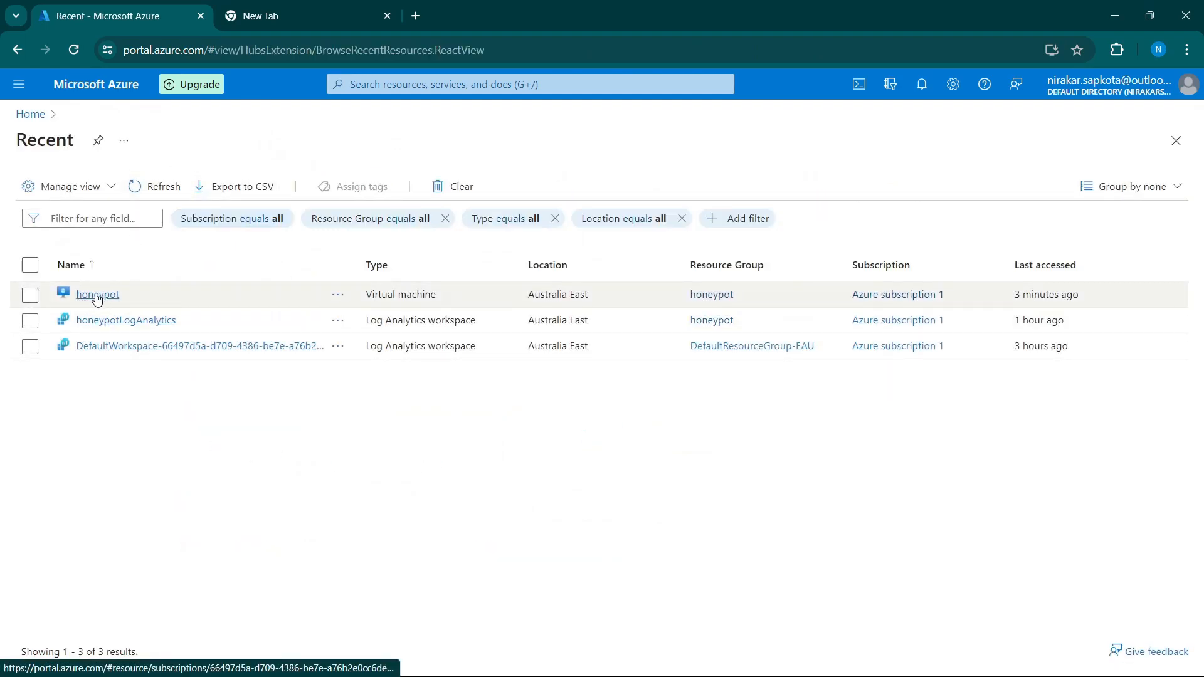
{"action": "left_click", "coordinate": [107, 322]}
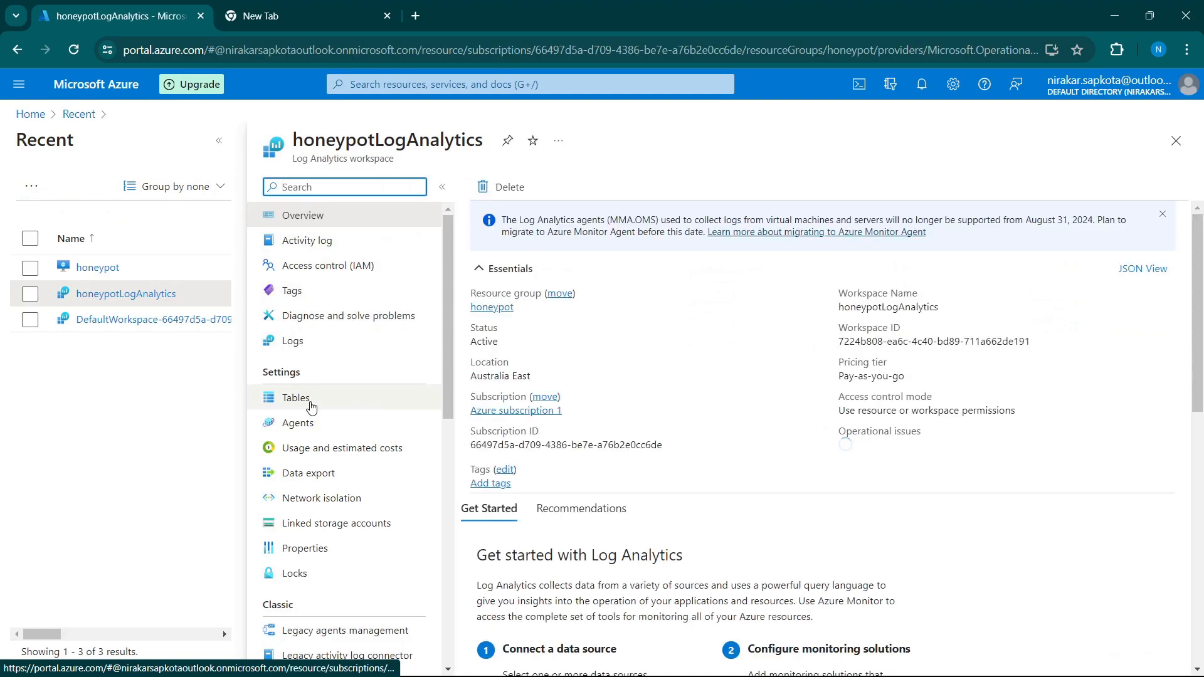
{"action": "left_click", "coordinate": [302, 343]}
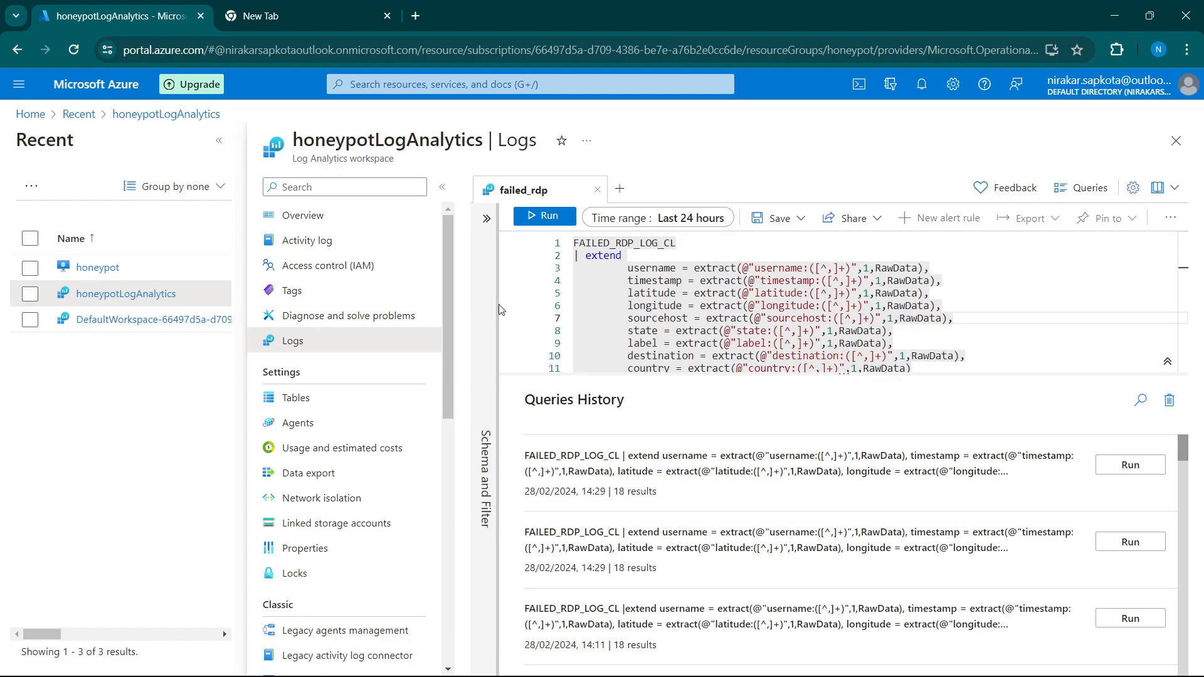
{"action": "scroll", "coordinate": [990, 352], "scroll_direction": "down", "scroll_amount": 3}
{"action": "scroll", "coordinate": [990, 352], "scroll_direction": "up", "scroll_amount": 3}
Open the workspace's Tables page and filter the tables by the name "failed".
{"action": "left_click", "coordinate": [296, 398]}
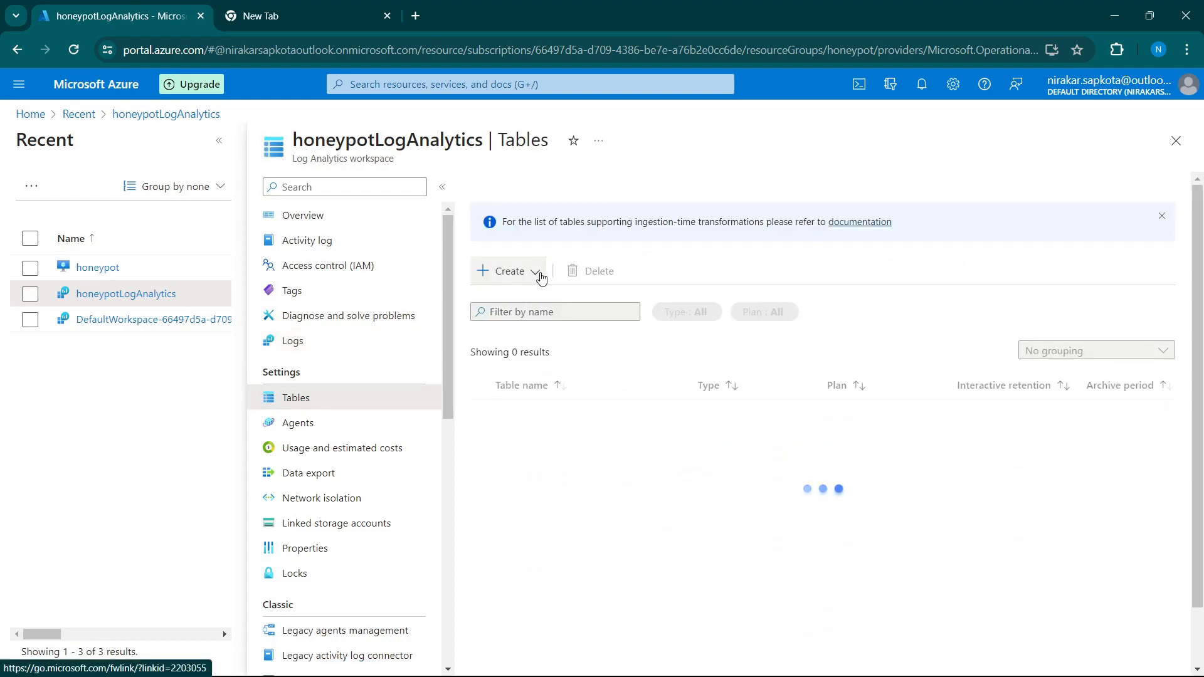
{"action": "left_click", "coordinate": [537, 272]}
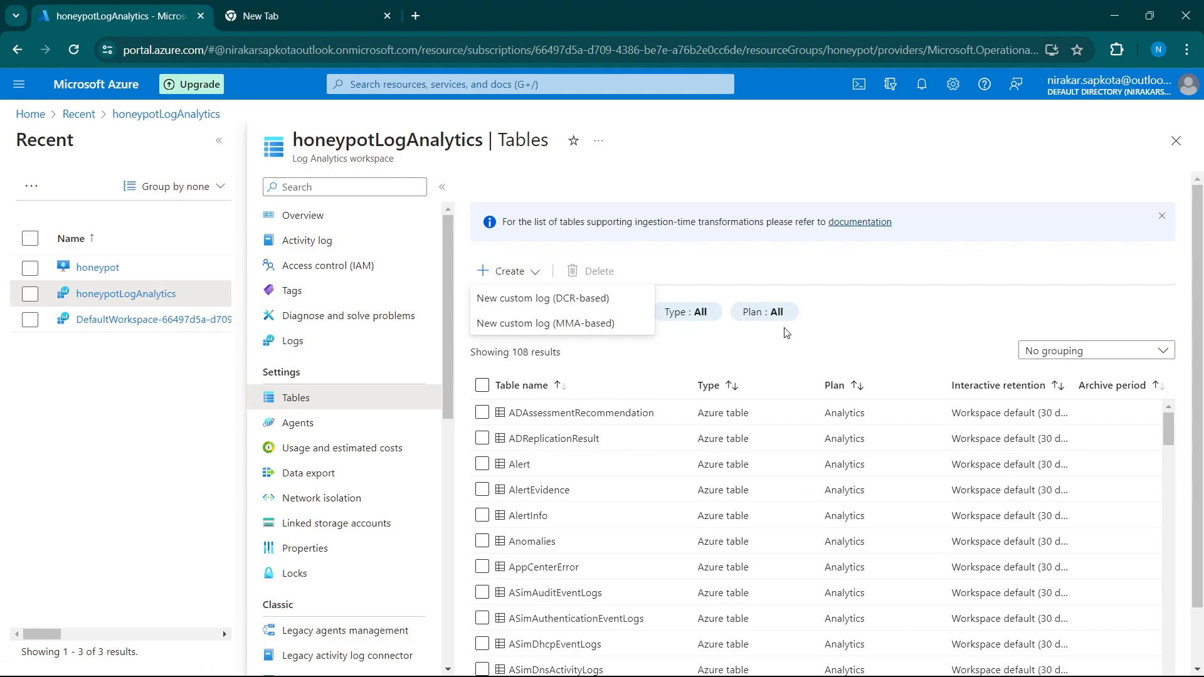
{"action": "left_click", "coordinate": [573, 310]}
{"action": "type", "text": "failed"}
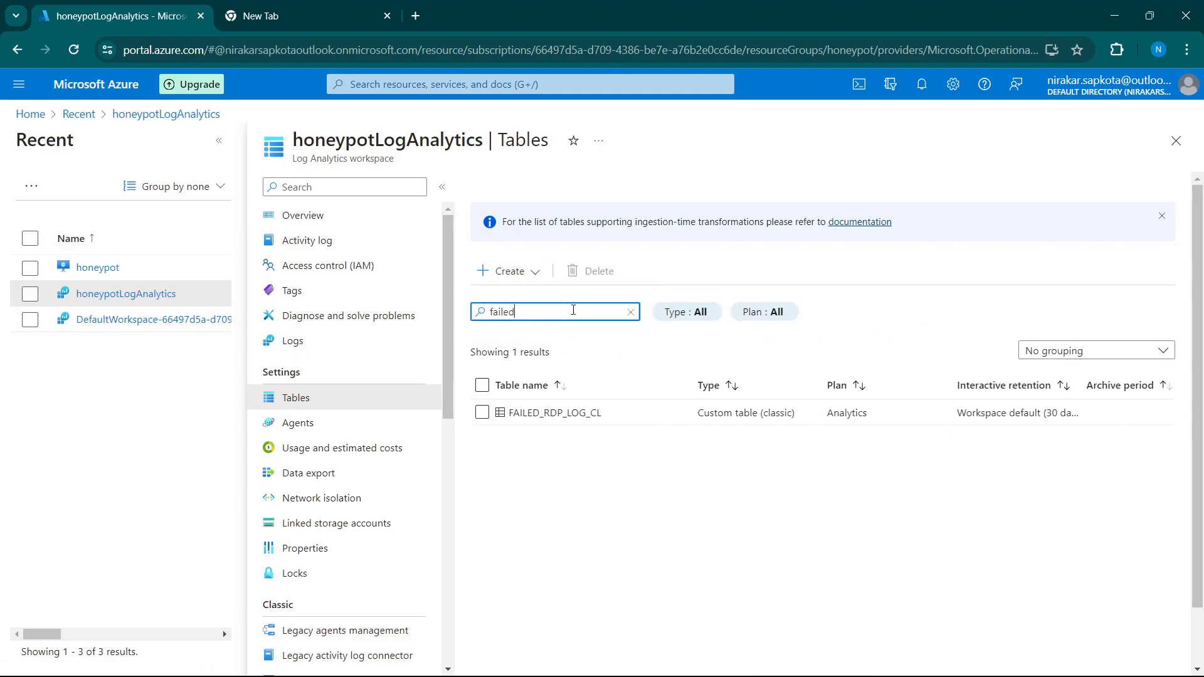
{"action": "left_click", "coordinate": [516, 413]}
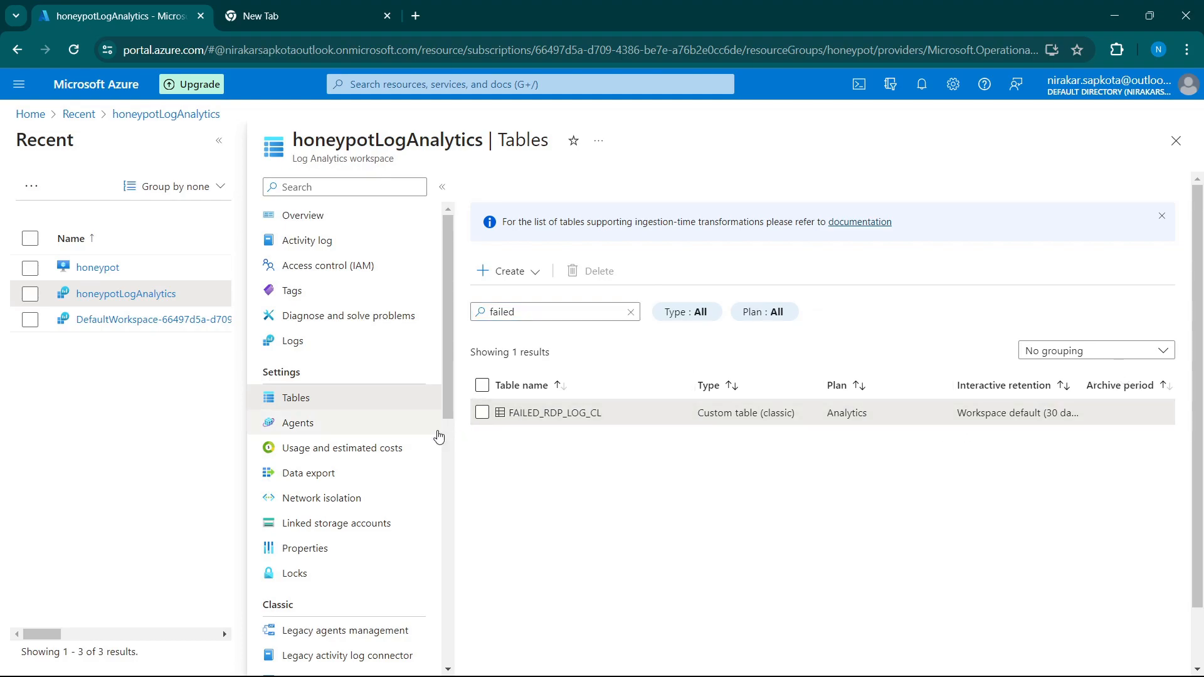
Collapse the Recent list, view the management settings of the FAILED_RDP_LOG_CL table and close them without saving.
{"action": "left_click", "coordinate": [219, 141]}
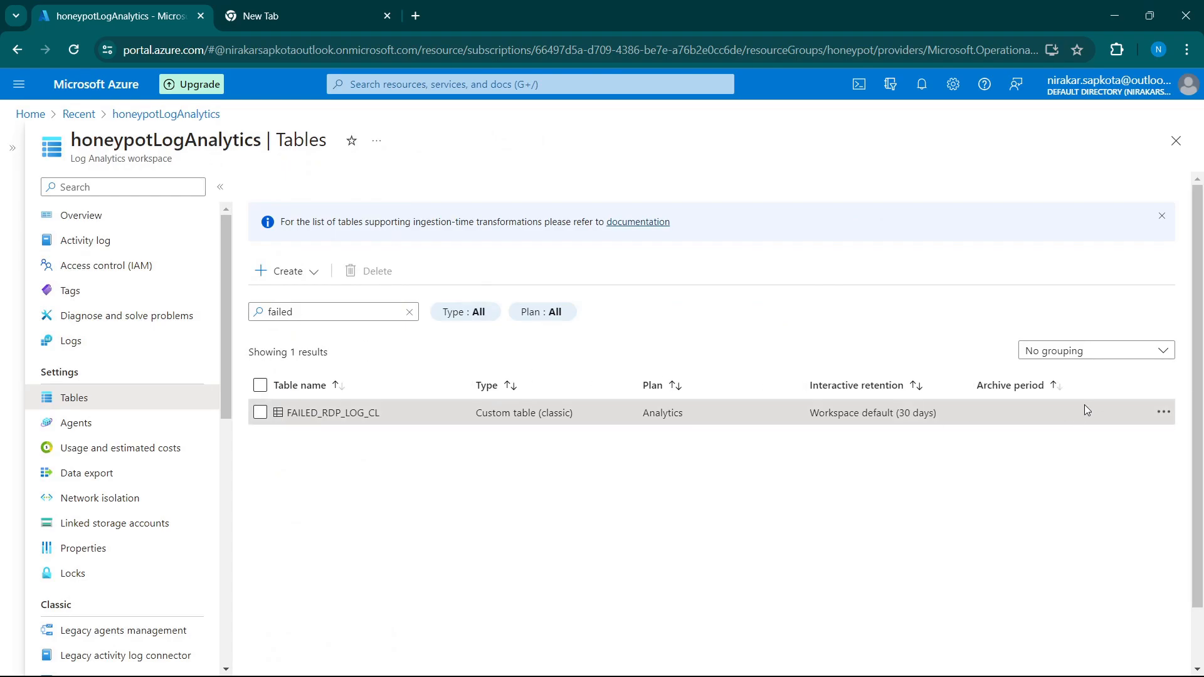
{"action": "left_click", "coordinate": [1163, 415]}
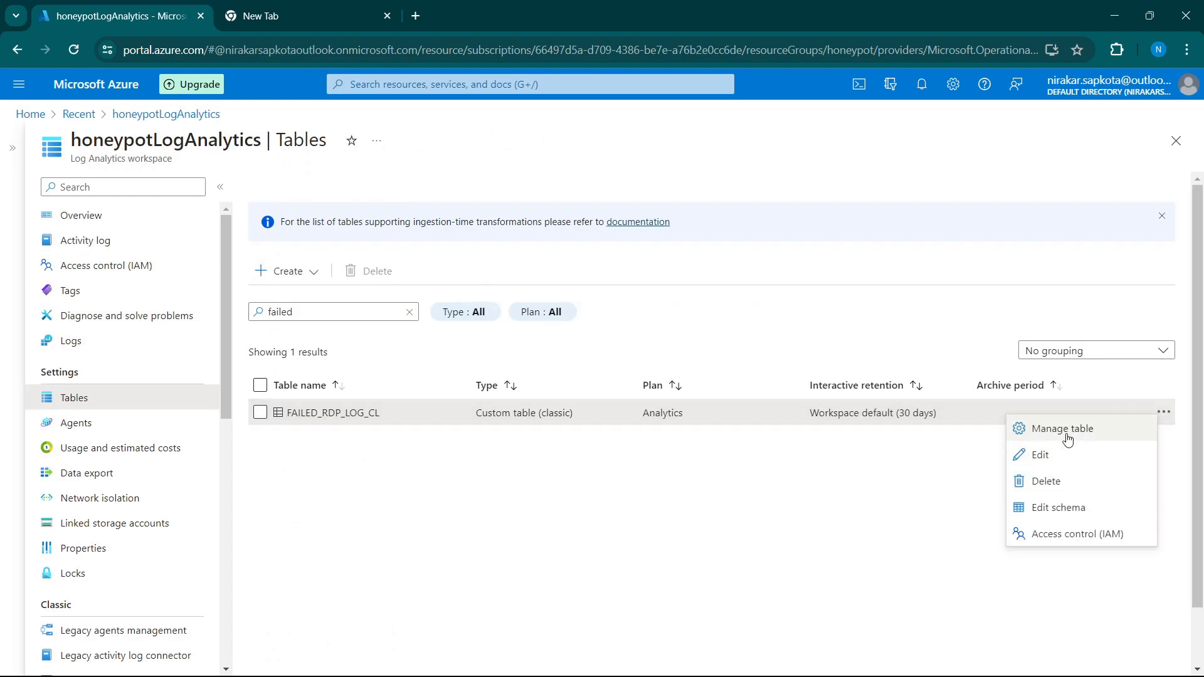
{"action": "left_click", "coordinate": [990, 430]}
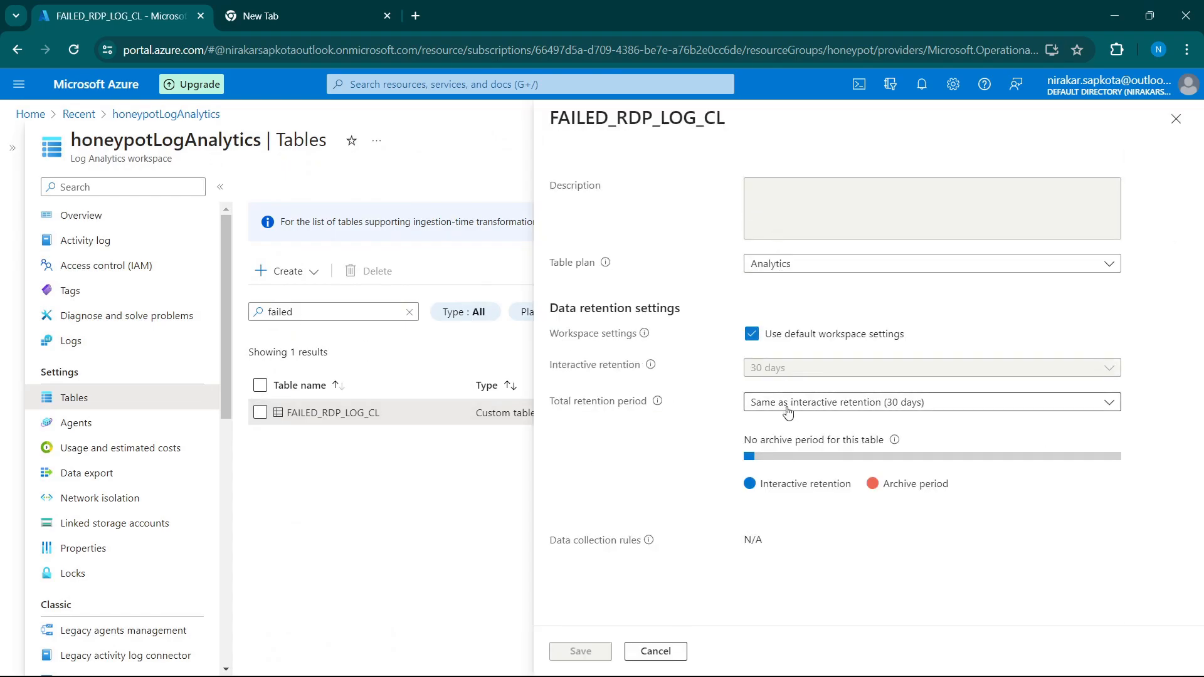
{"action": "left_click", "coordinate": [656, 650]}
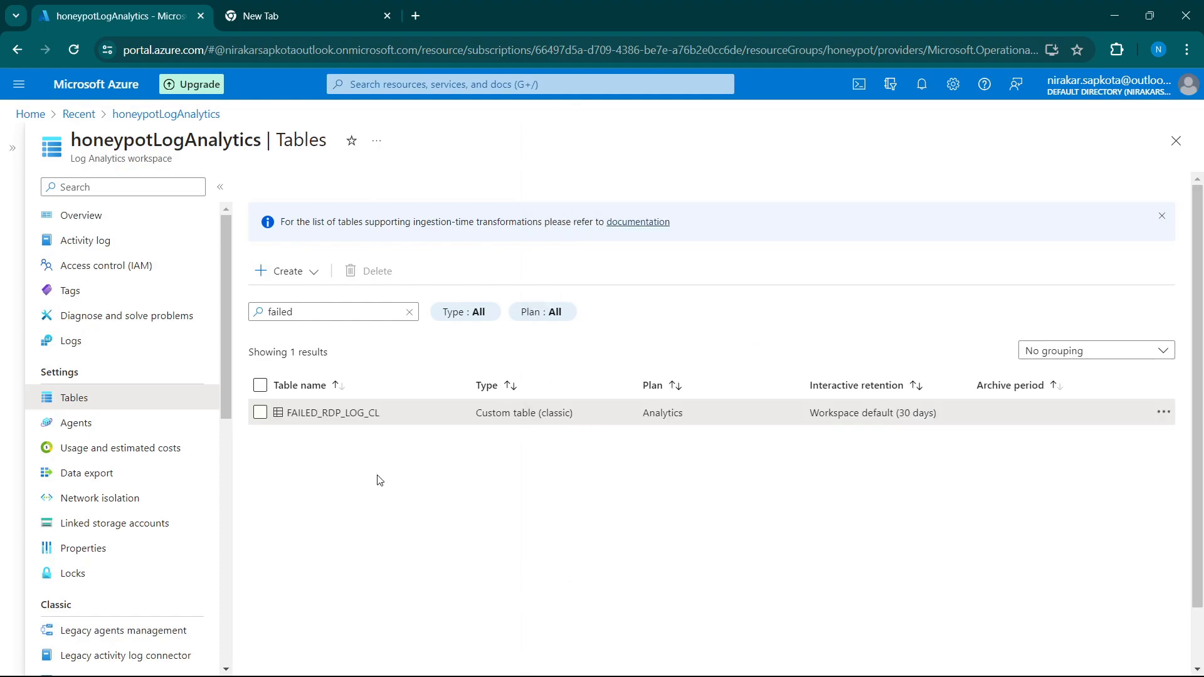
Start a new MMA-based custom log and upload failed_rdp.log from the Desktop as its sample log.
{"action": "left_click", "coordinate": [315, 277]}
{"action": "left_click", "coordinate": [319, 325]}
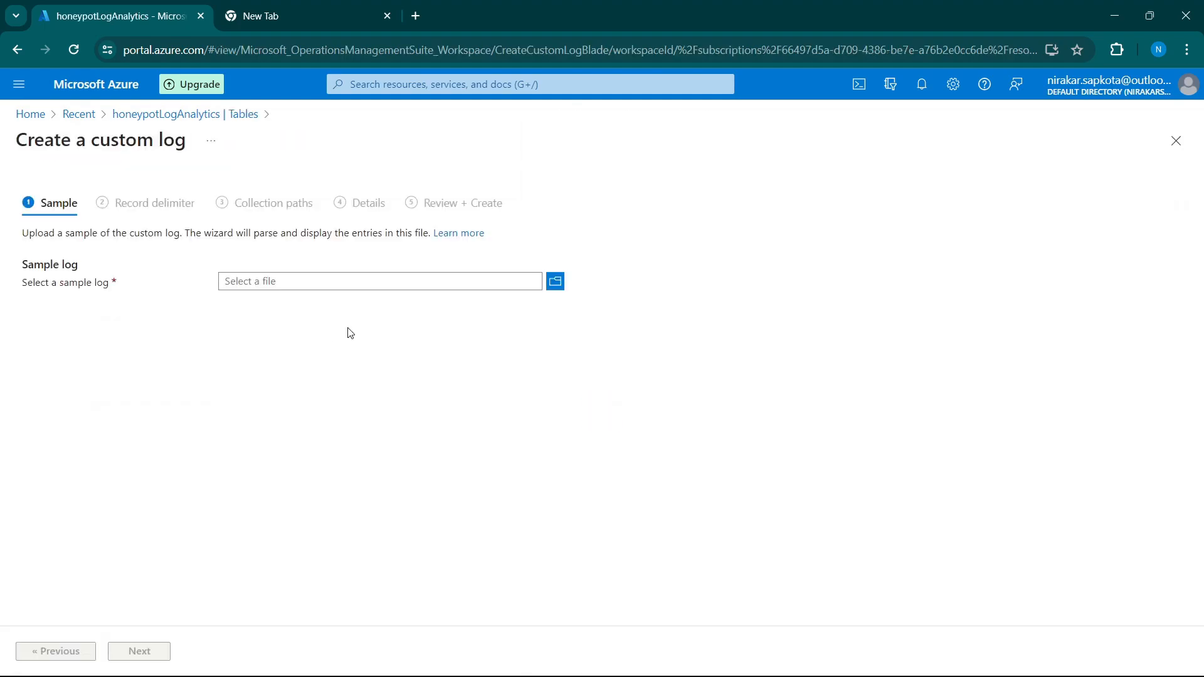
{"action": "left_click", "coordinate": [300, 281]}
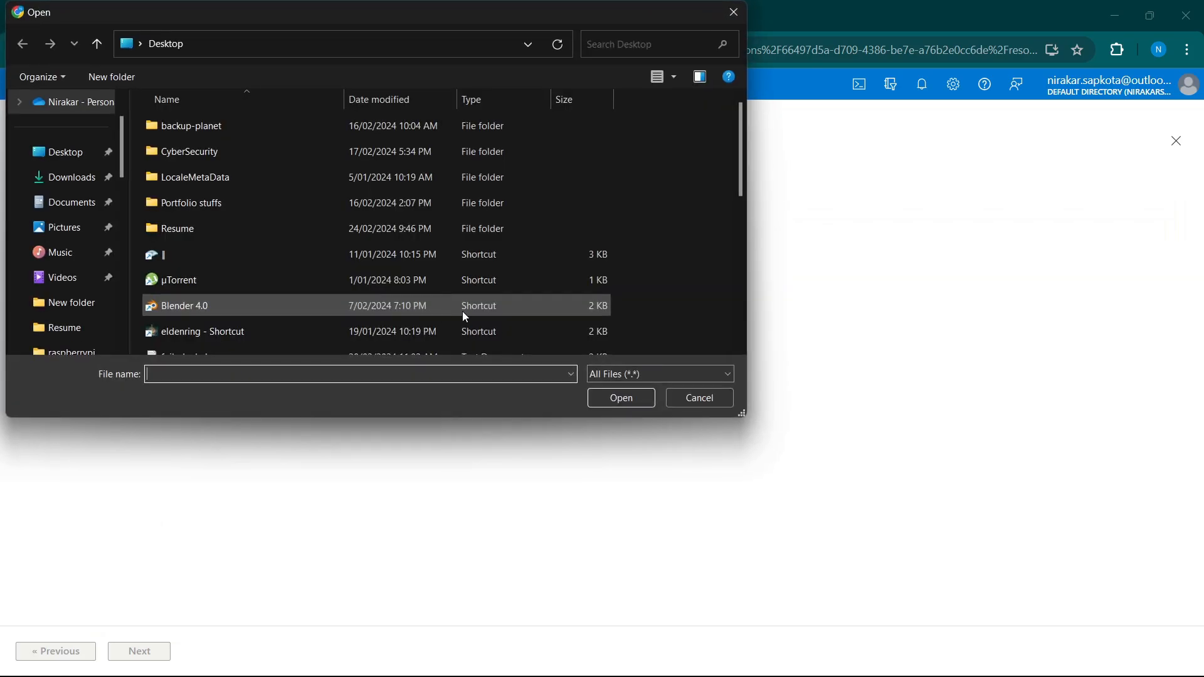
{"action": "scroll", "coordinate": [241, 305], "scroll_direction": "down", "scroll_amount": 3}
{"action": "scroll", "coordinate": [207, 245], "scroll_direction": "up", "scroll_amount": 2}
{"action": "left_click", "coordinate": [194, 125]}
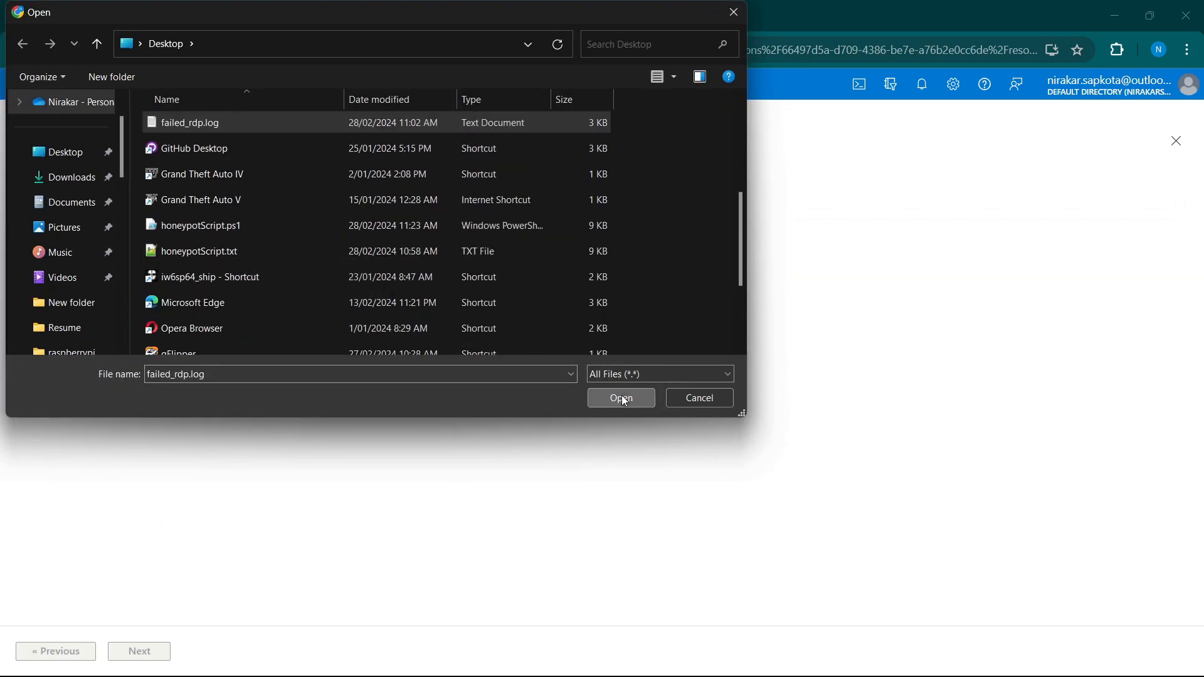
{"action": "key", "text": "Return"}
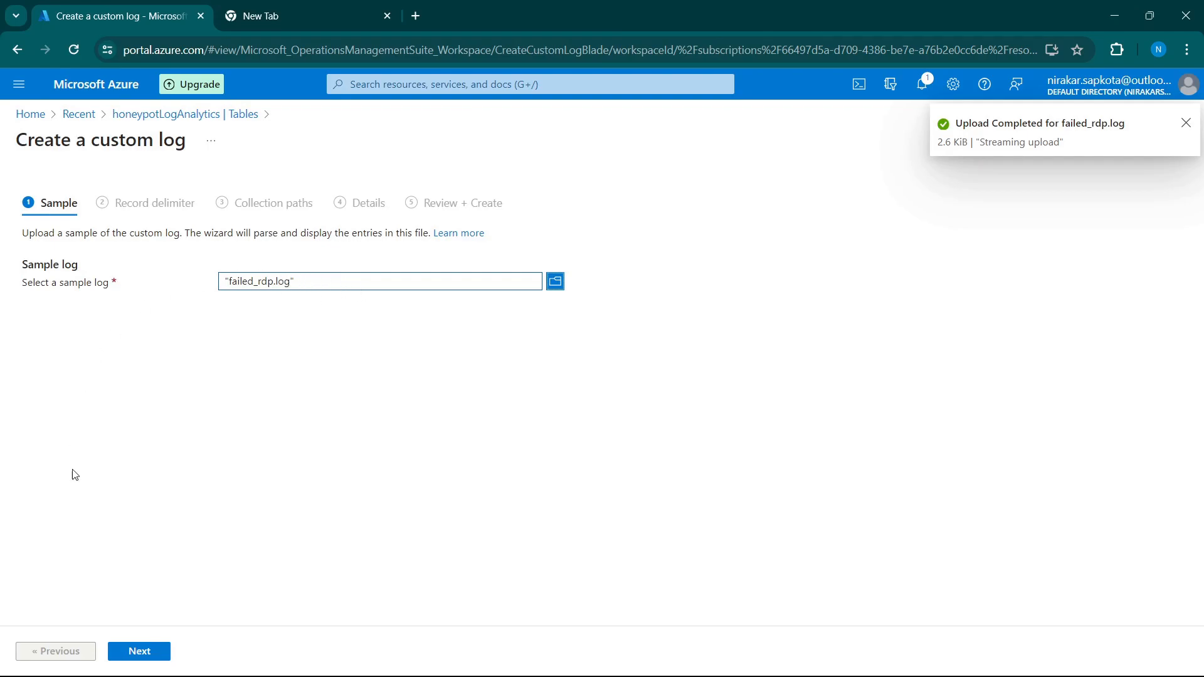
{"action": "left_click", "coordinate": [140, 651]}
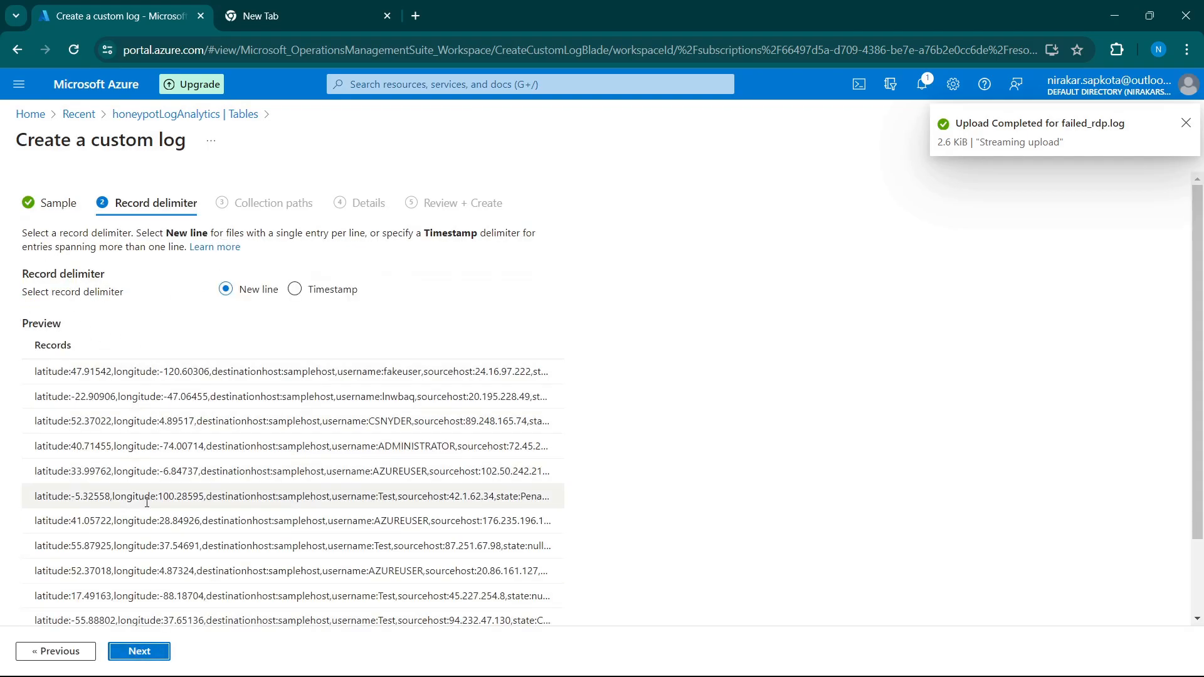
Accept the New line record delimiter and add a Windows collection path of C:\programData\failed_rdp.log.
{"action": "left_click", "coordinate": [153, 656]}
{"action": "left_click", "coordinate": [104, 313]}
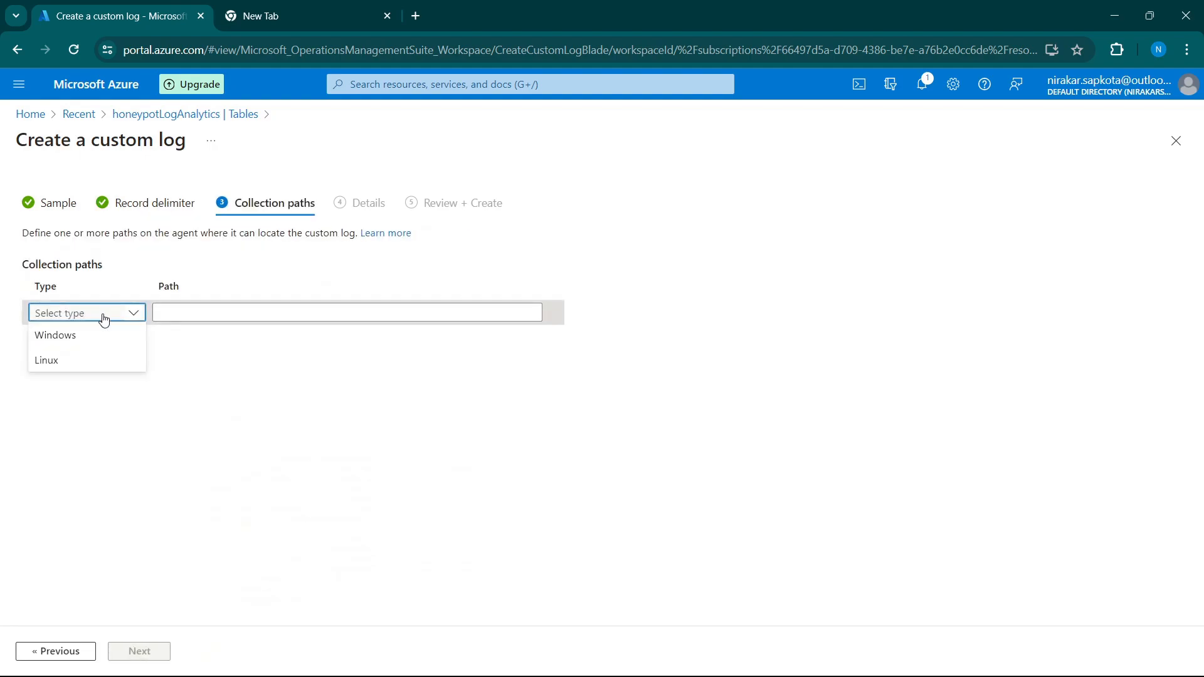
{"action": "left_click", "coordinate": [84, 339]}
{"action": "left_click", "coordinate": [178, 312]}
{"action": "type", "text": "w"}
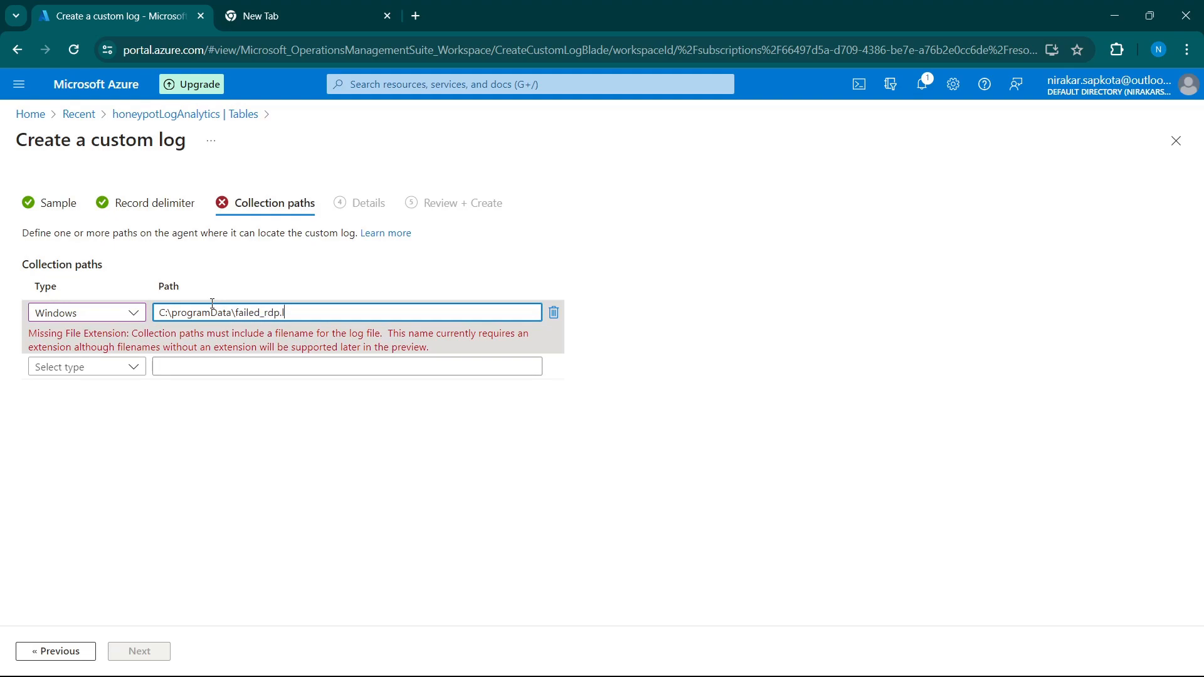
{"action": "left_click", "coordinate": [178, 312]}
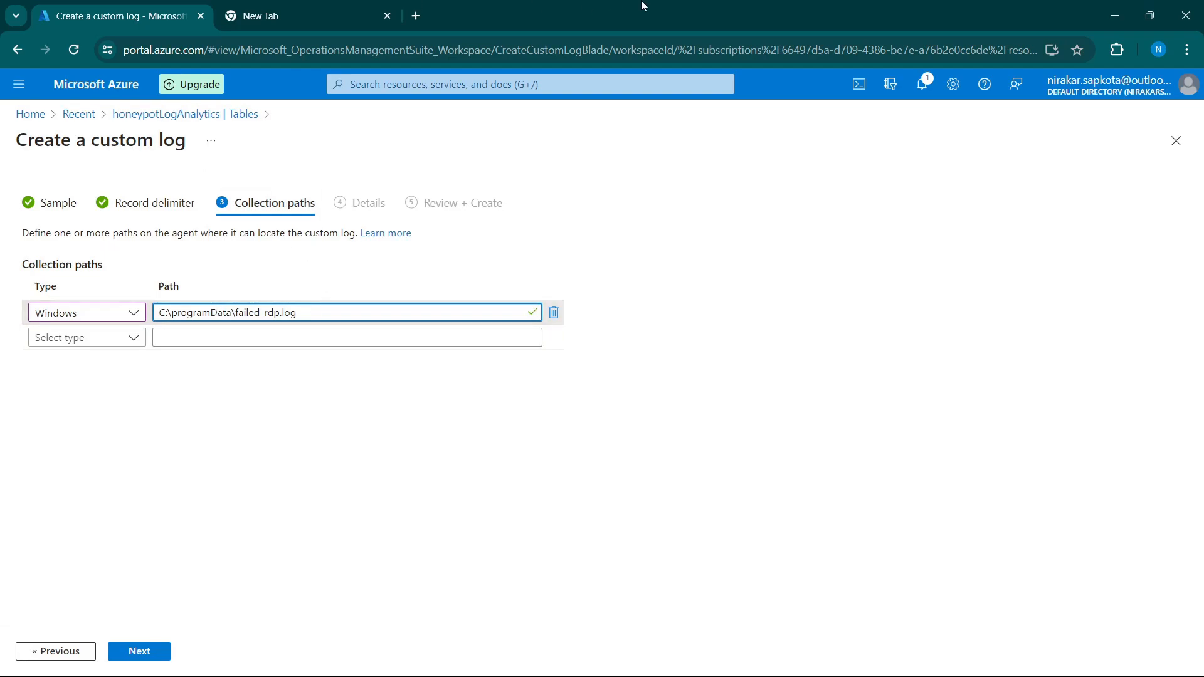
Switch to the Remote Desktop session and show the folder path of failed_rdp.log in C:\ProgramData using File Explorer.
{"action": "left_click", "coordinate": [1112, 13]}
{"action": "double_click", "coordinate": [664, 62]}
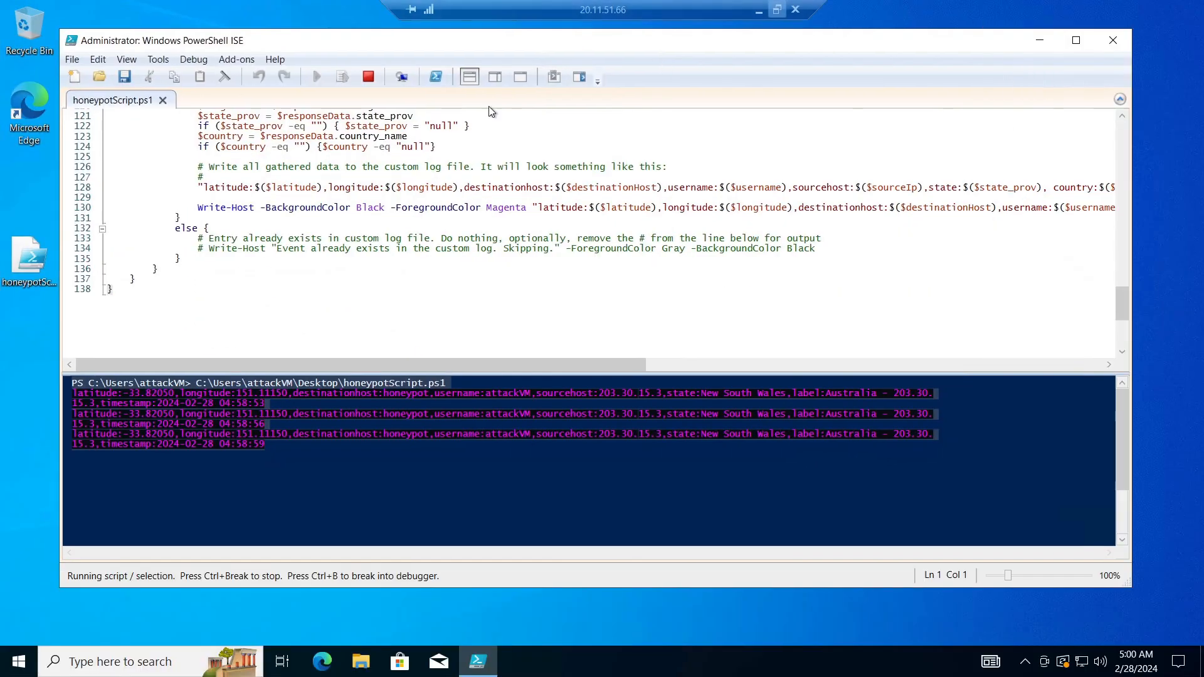
{"action": "left_click", "coordinate": [360, 662]}
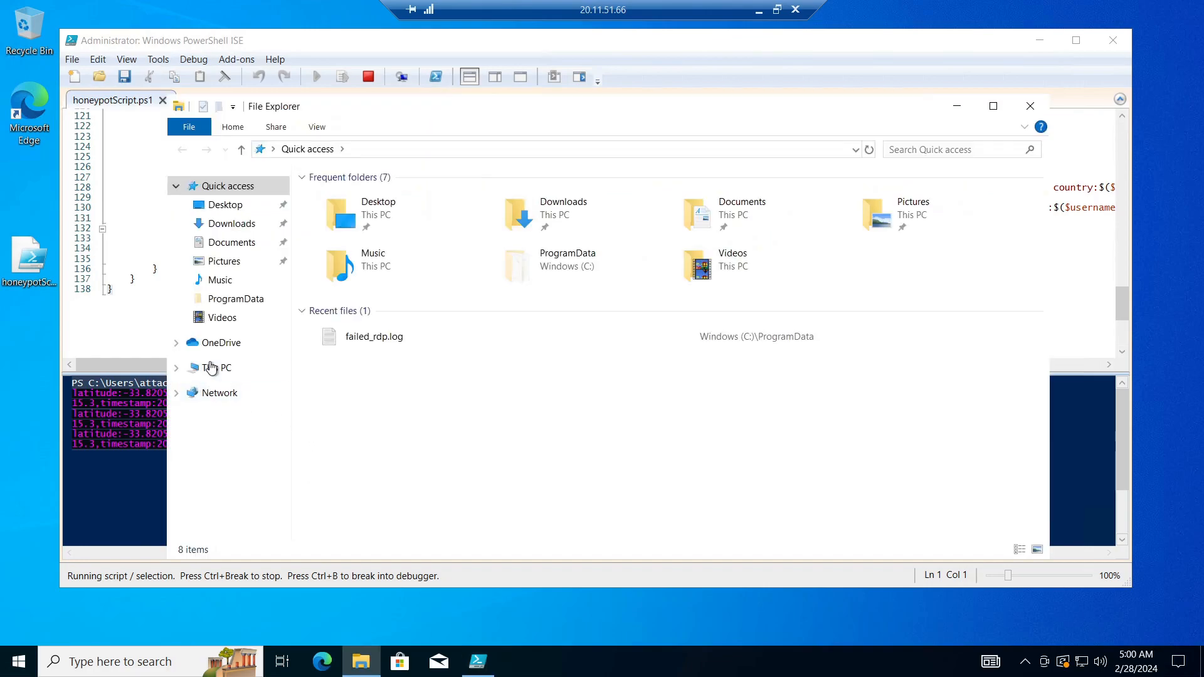
{"action": "left_click", "coordinate": [251, 372]}
{"action": "double_click", "coordinate": [393, 370]}
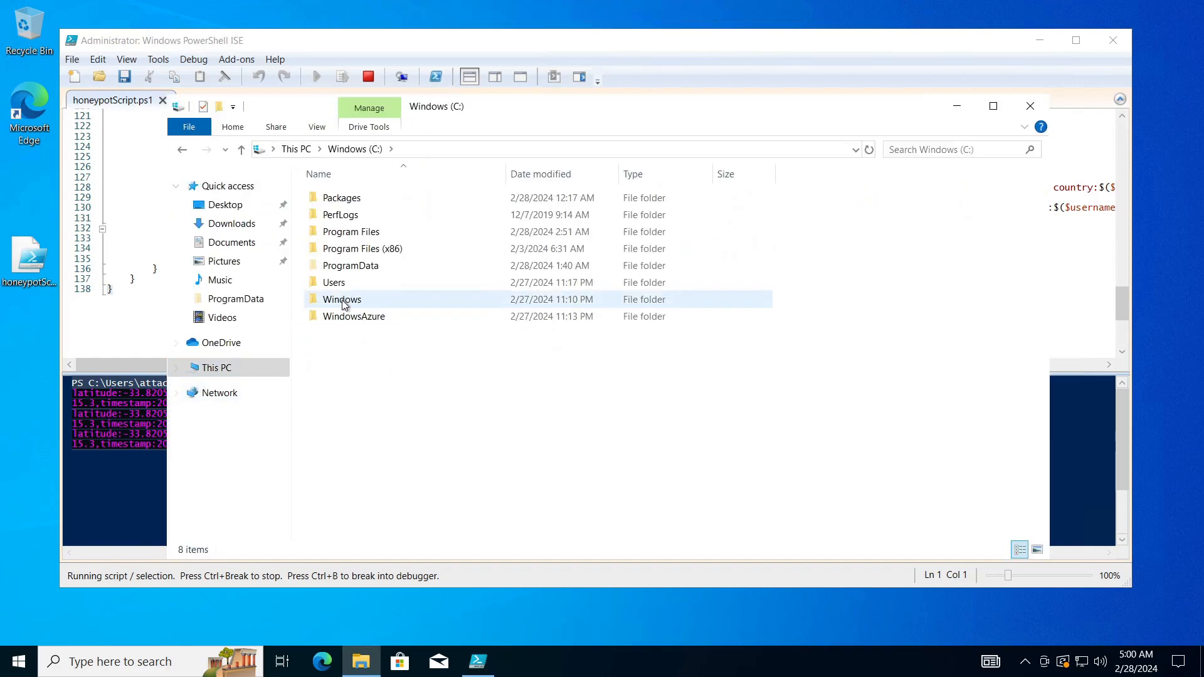
{"action": "double_click", "coordinate": [333, 267]}
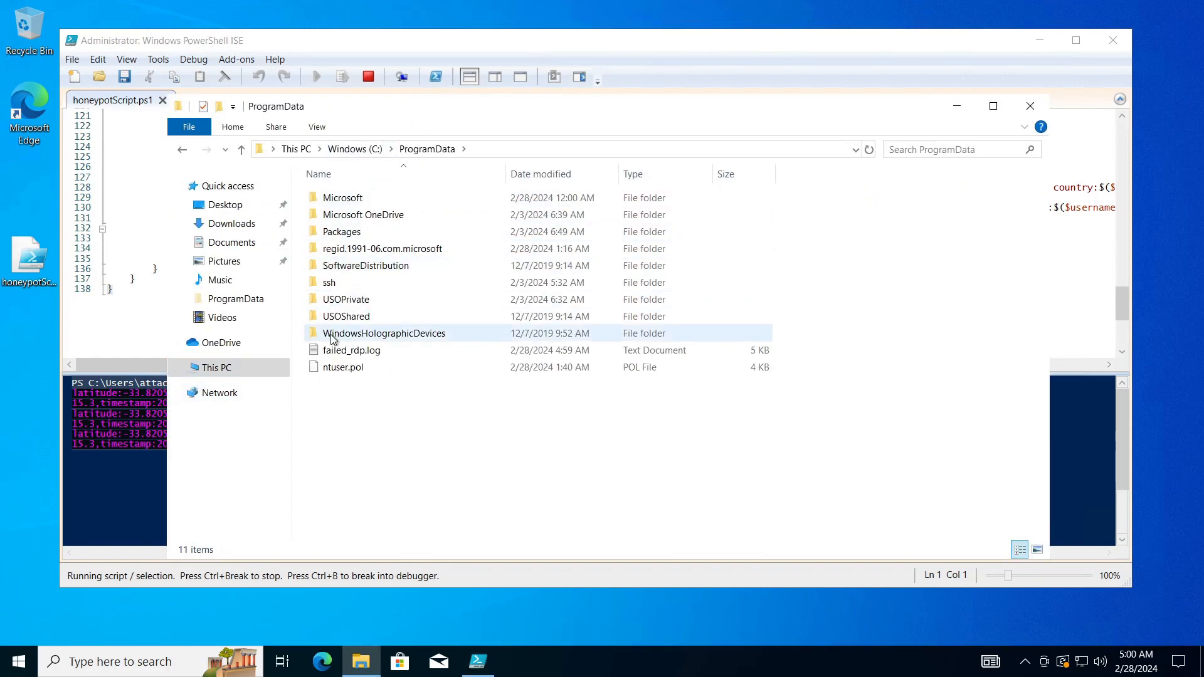
{"action": "left_click", "coordinate": [337, 351]}
{"action": "left_click", "coordinate": [489, 152]}
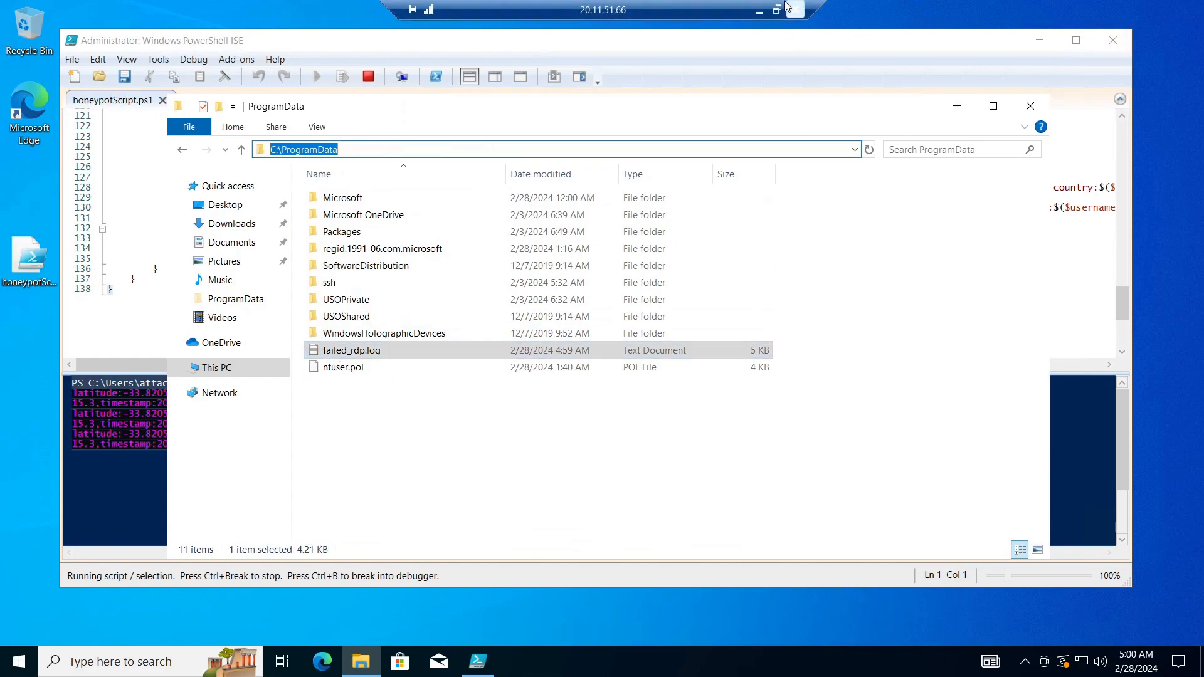
Return to the custom log wizard in Chrome and accept the collection path to continue to Details.
{"action": "left_click", "coordinate": [777, 10]}
{"action": "mouse_move", "coordinate": [901, 667]}
{"action": "mouse_move", "coordinate": [814, 659]}
{"action": "left_click", "coordinate": [687, 543]}
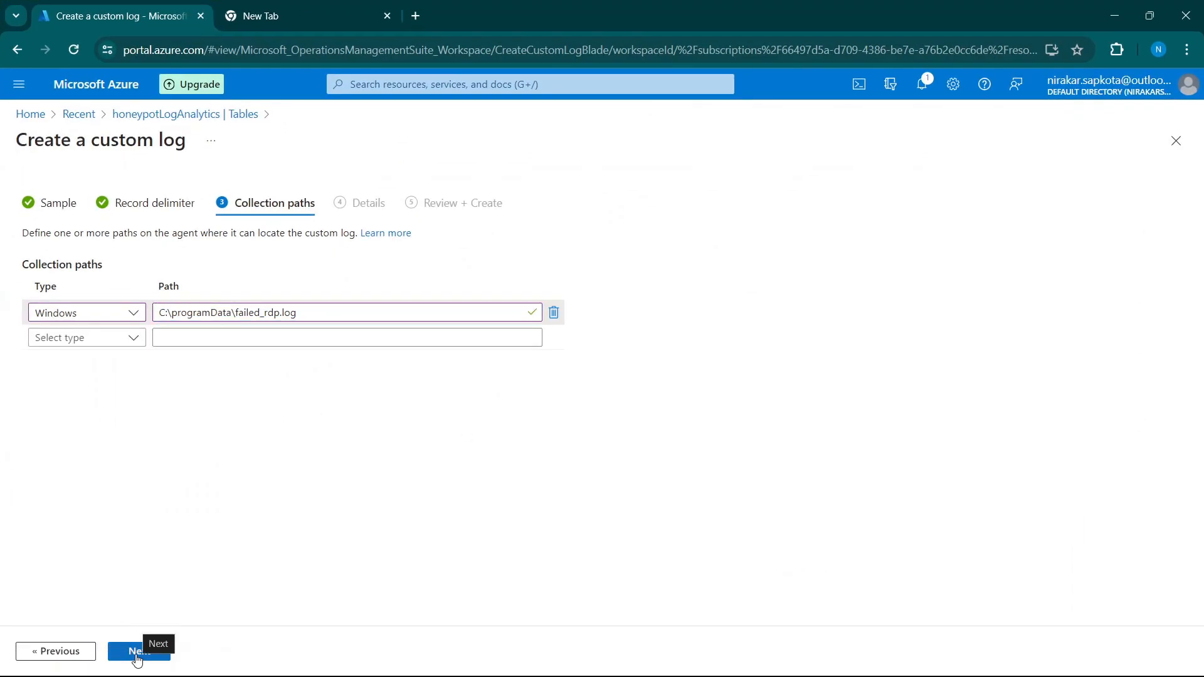
{"action": "left_click", "coordinate": [138, 656]}
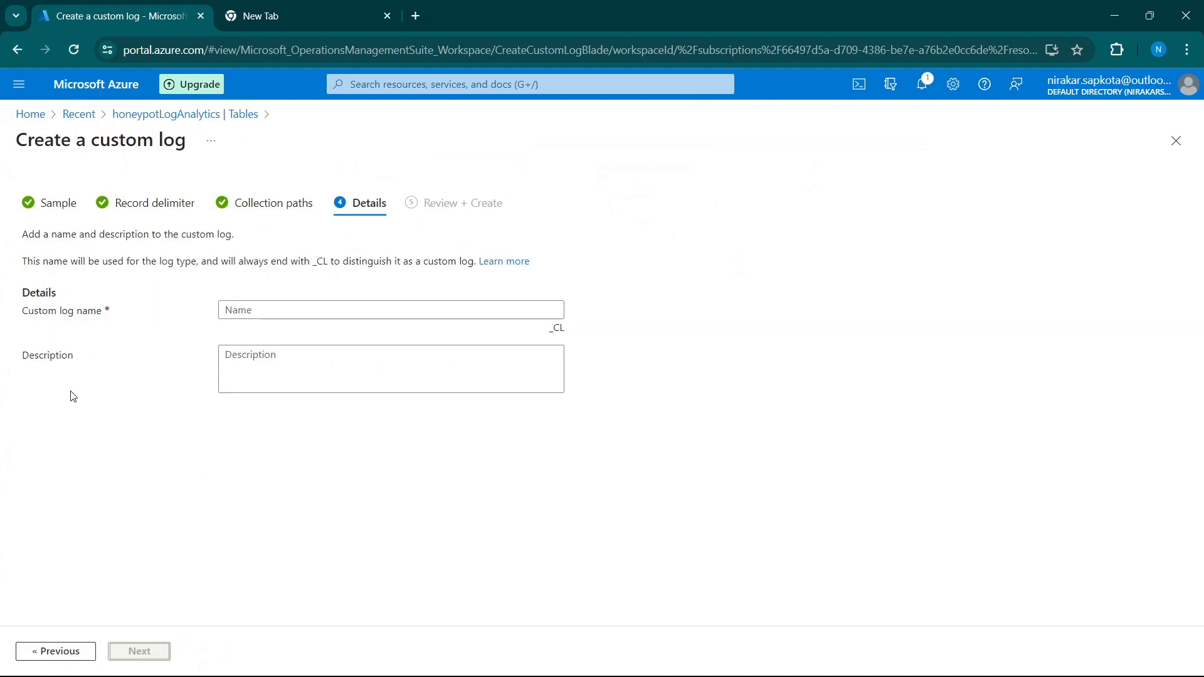
Name the custom log FAILED_RDP_WITH_GEO and create it with an empty description.
{"action": "left_click", "coordinate": [257, 311]}
{"action": "type", "text": "Failed_rdp"}
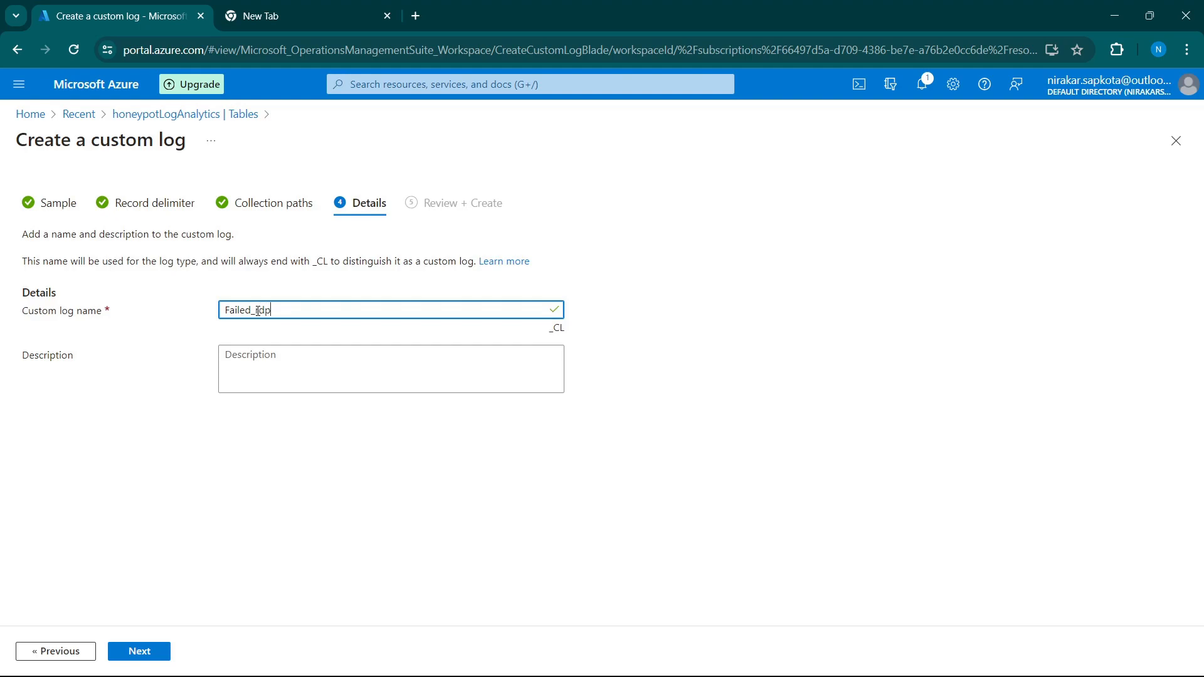
{"action": "key", "text": "BackSpace"}
{"action": "key", "text": "BackSpace"}
{"action": "key", "text": "BackSpace"}
{"action": "key", "text": "BackSpace"}
{"action": "key", "text": "BackSpace"}
{"action": "key", "text": "BackSpace"}
{"action": "key", "text": "BackSpace"}
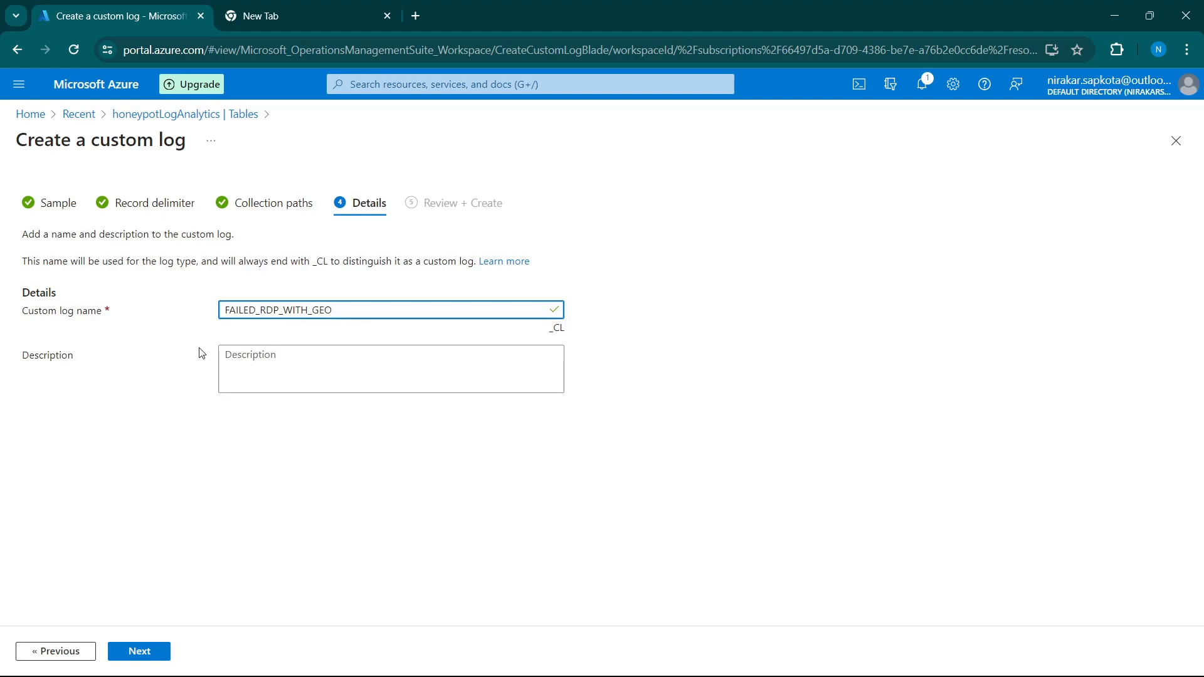
{"action": "left_click", "coordinate": [137, 653]}
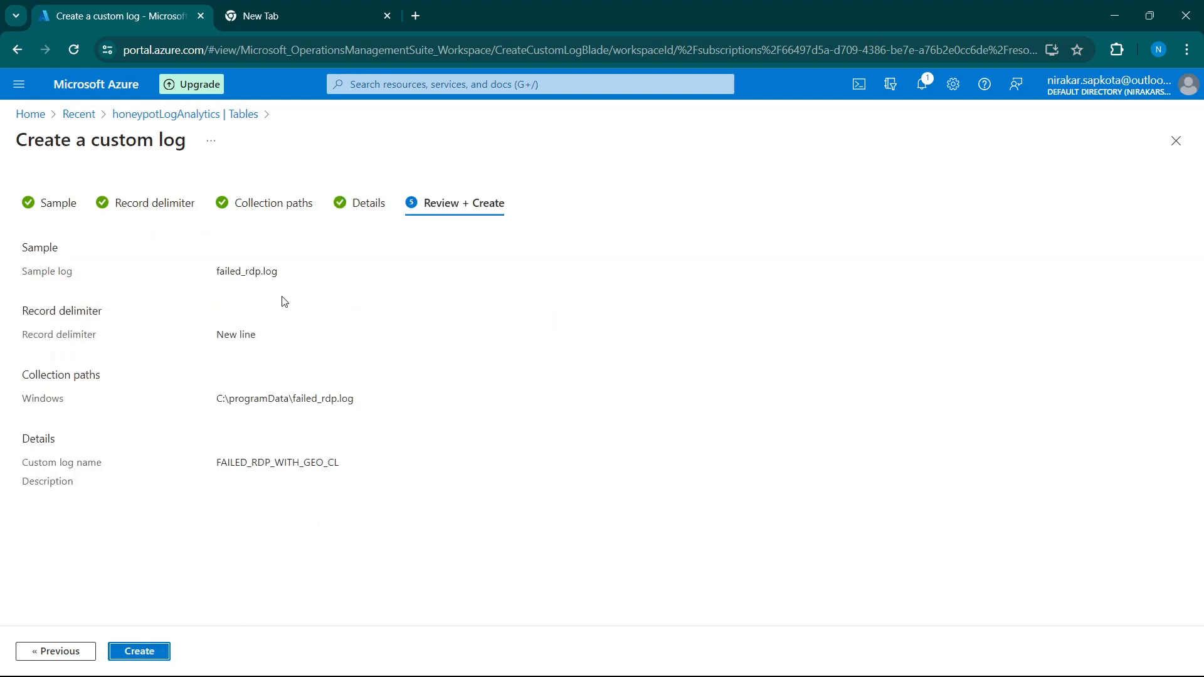
{"action": "left_click", "coordinate": [130, 650]}
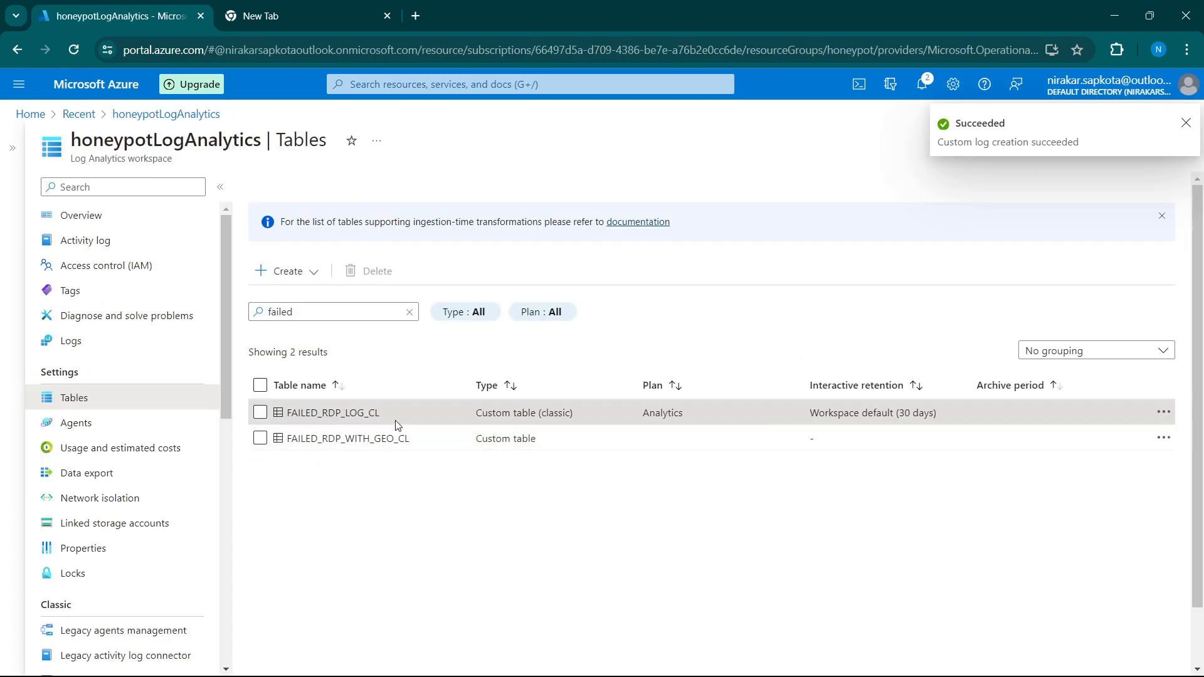
Open the workspace's Logs and insert a blank line after FAILED_RDP_LOG_CL in the failed_rdp query.
{"action": "left_click", "coordinate": [73, 342]}
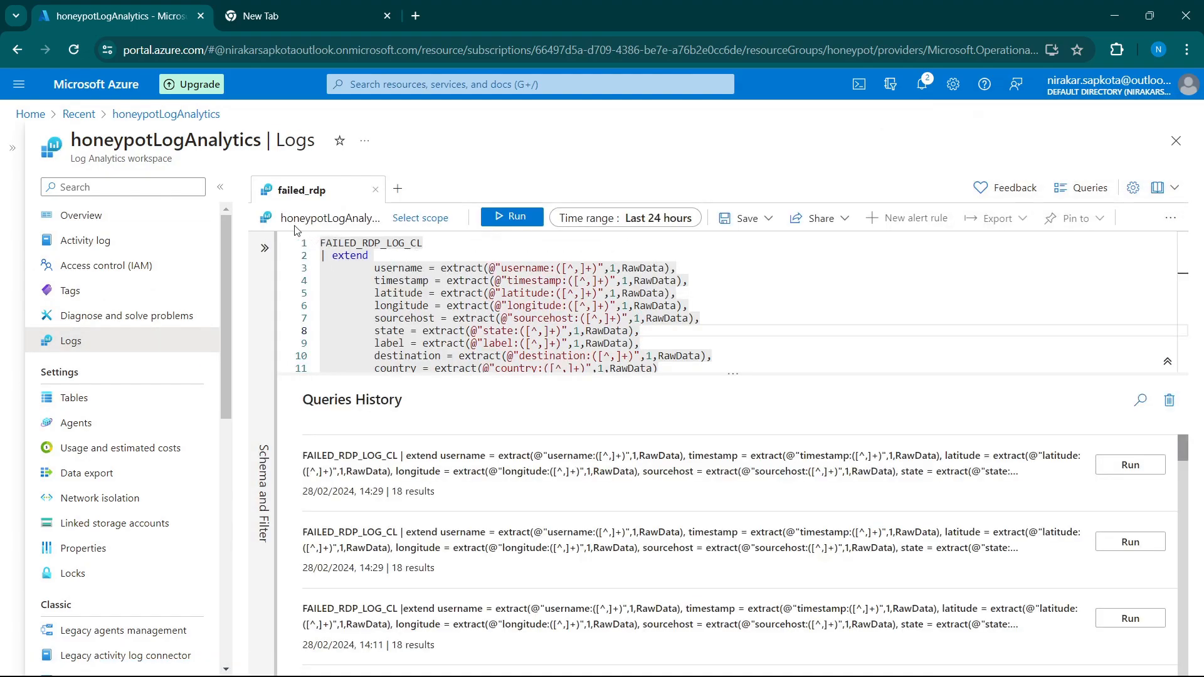
{"action": "left_click", "coordinate": [316, 244]}
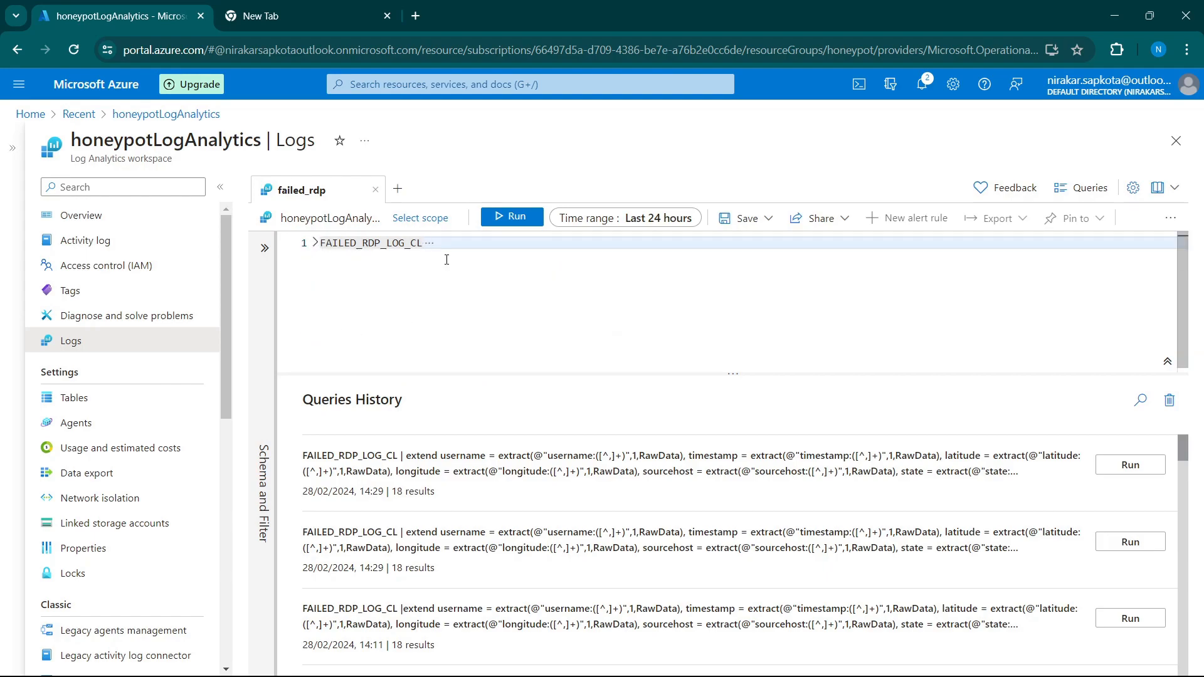
{"action": "left_click", "coordinate": [497, 248]}
{"action": "key", "text": "Return"}
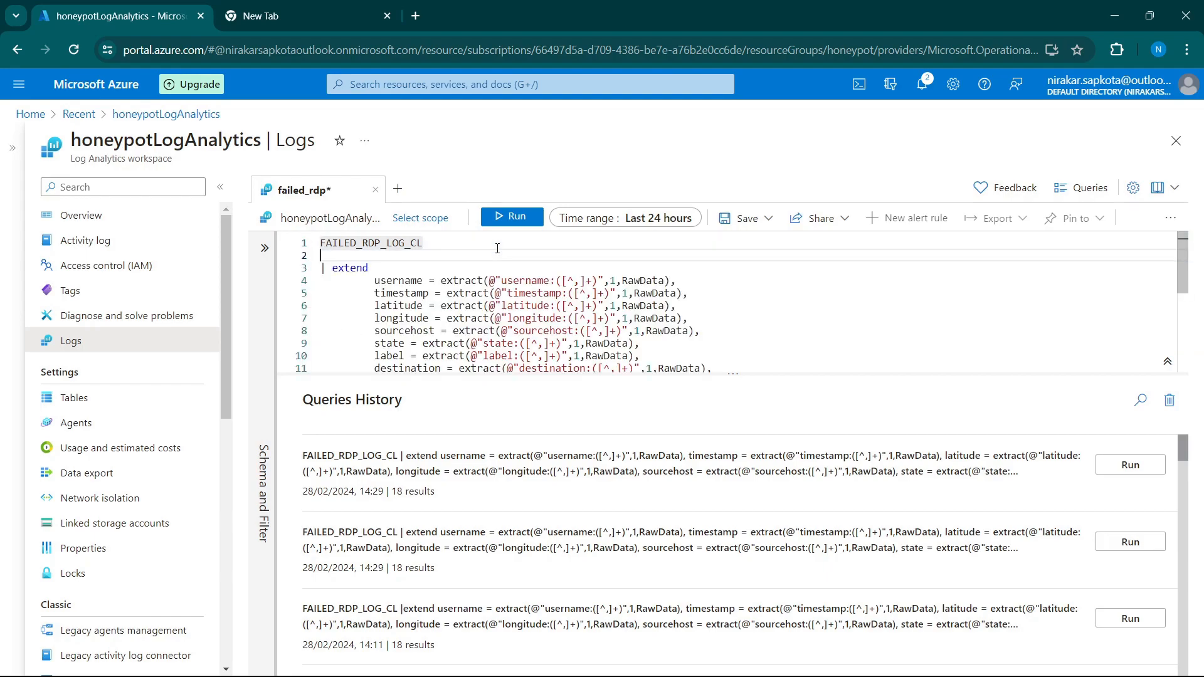
{"action": "scroll", "coordinate": [496, 301], "scroll_direction": "up", "scroll_amount": 2}
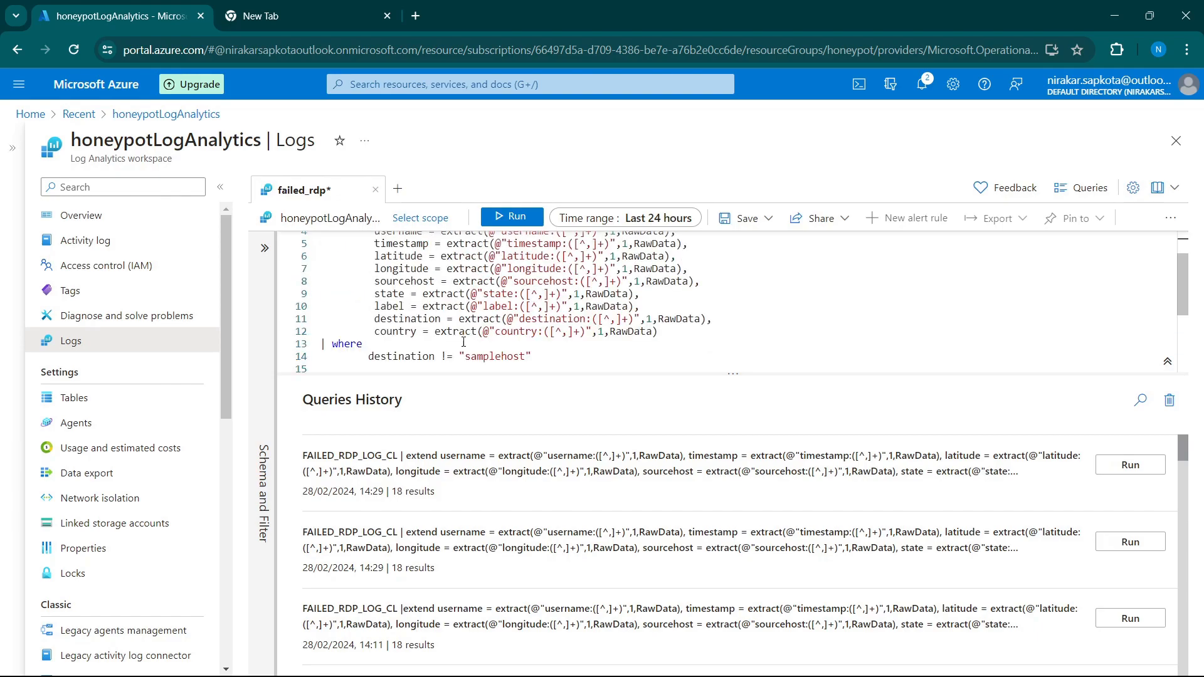
{"action": "key", "text": "ctrl+a"}
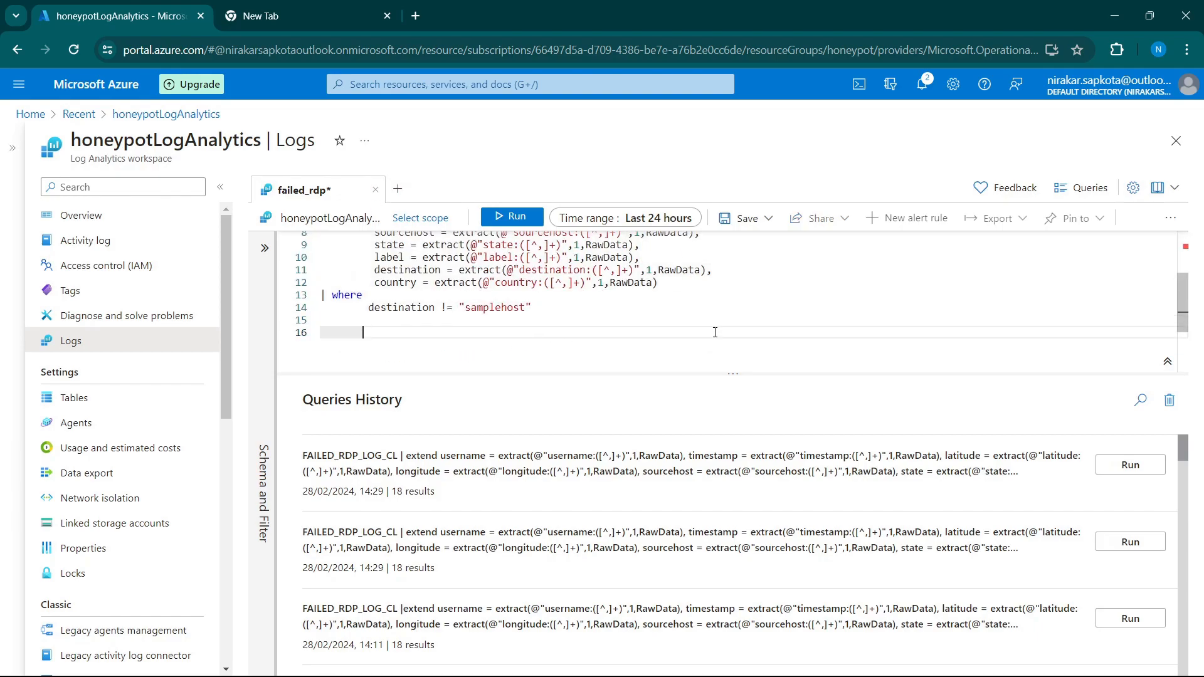
{"action": "key", "text": "Return"}
{"action": "type", "text": "SINCE i ALRE"}
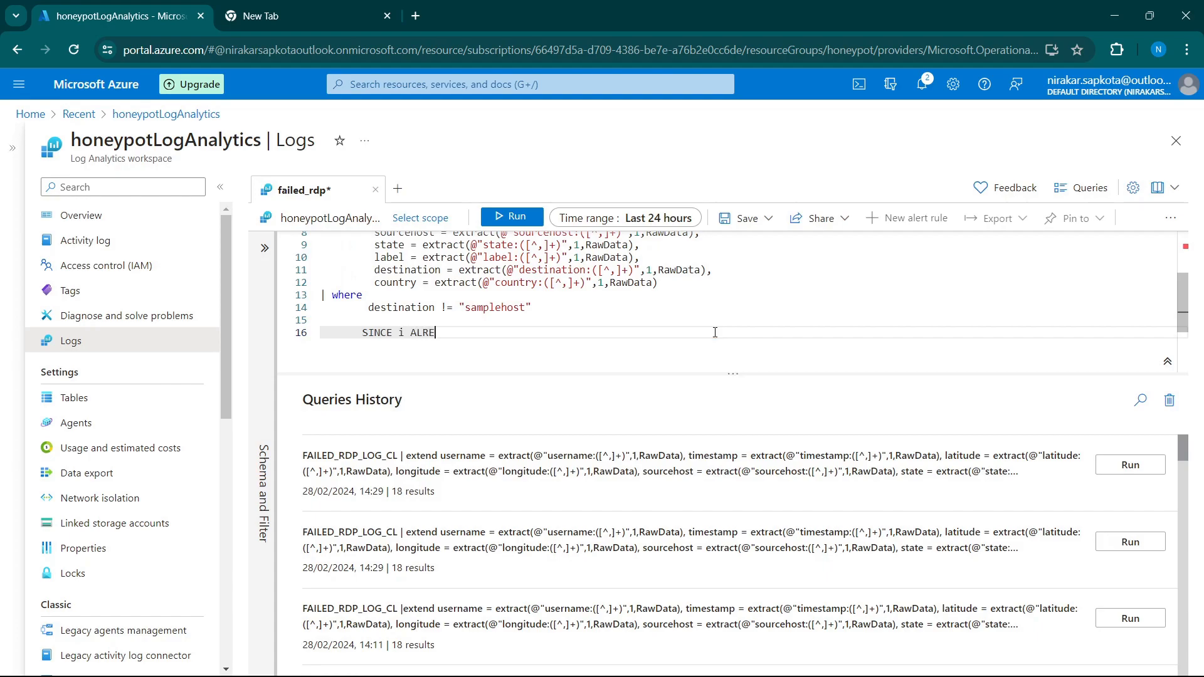
{"action": "type", "text": "ADY"}
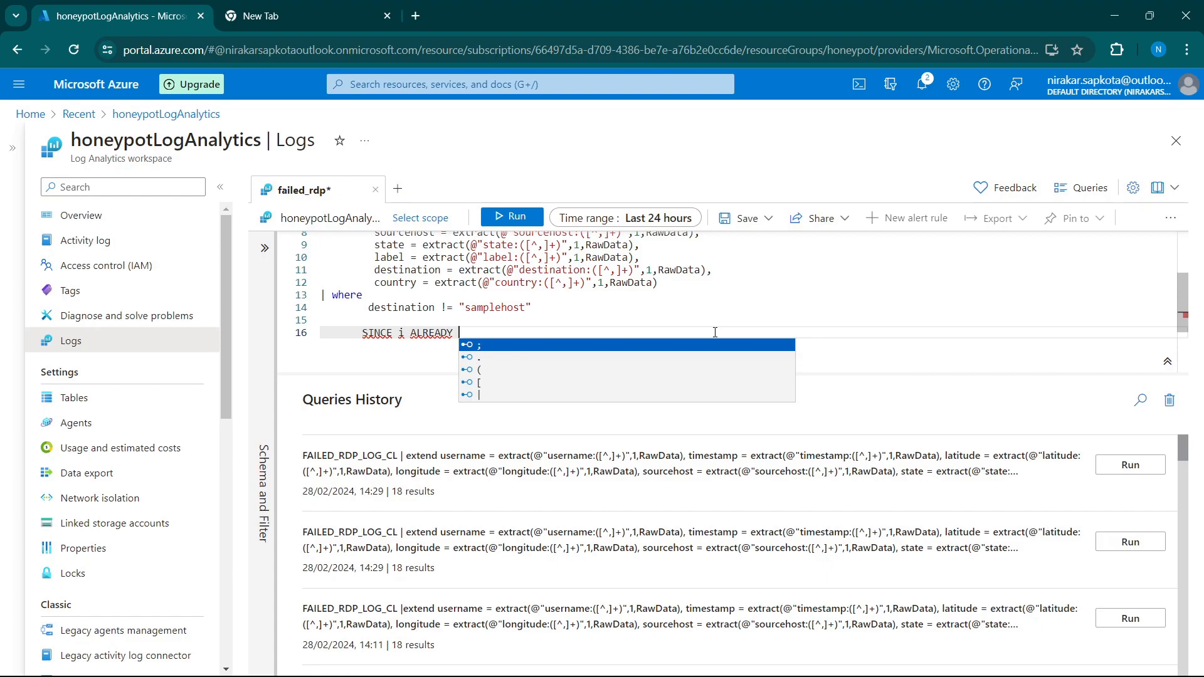
{"action": "key", "text": "Escape"}
{"action": "type", "text": "HAVE "}
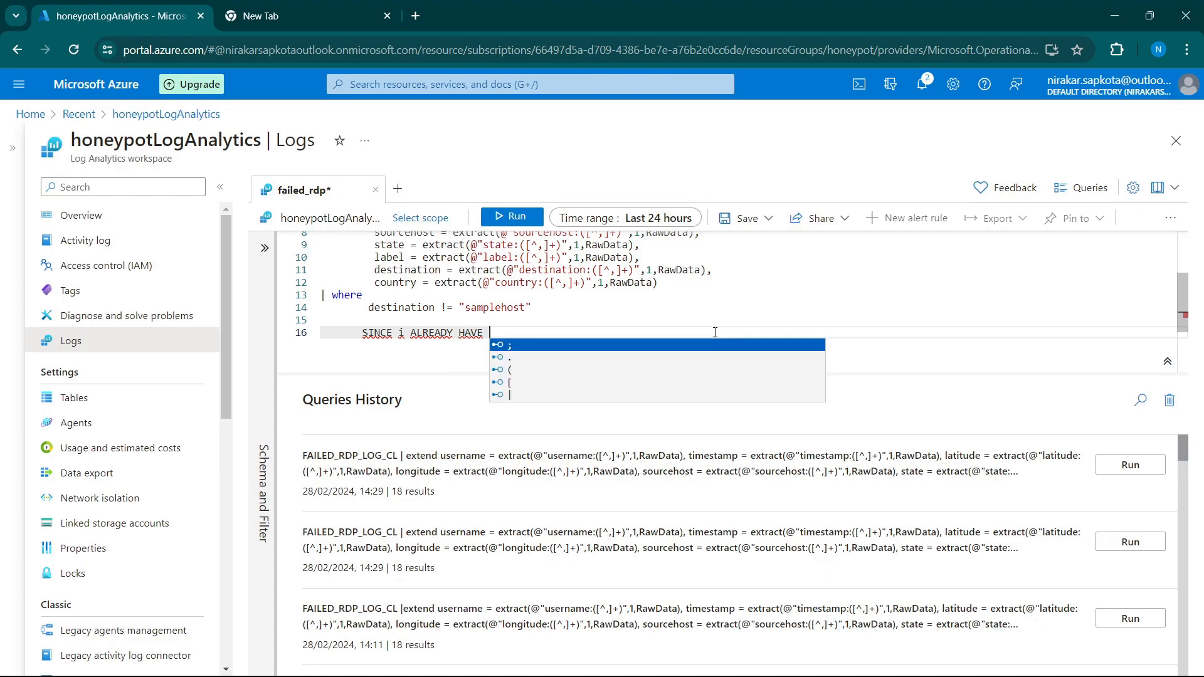
{"action": "type", "text": "A QUERY SETUP"}
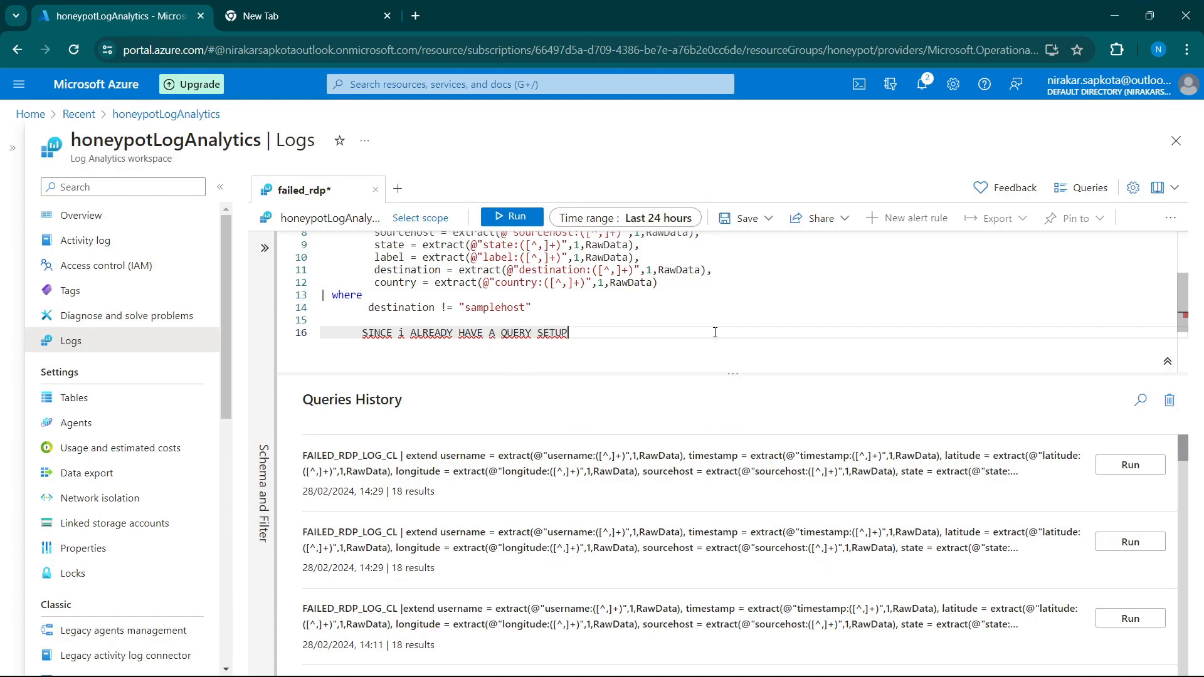
{"action": "key", "text": "BackSpace"}
{"action": "key", "text": "BackSpace"}
{"action": "key", "text": "BackSpace"}
{"action": "key", "text": "BackSpace"}
{"action": "key", "text": "BackSpace"}
{"action": "key", "text": "BackSpace"}
{"action": "key", "text": "BackSpace"}
{"action": "key", "text": "BackSpace"}
{"action": "key", "text": "BackSpace"}
{"action": "key", "text": "BackSpace"}
{"action": "key", "text": "BackSpace"}
{"action": "key", "text": "BackSpace"}
{"action": "key", "text": "BackSpace"}
{"action": "key", "text": "BackSpace"}
{"action": "key", "text": "BackSpace"}
{"action": "key", "text": "BackSpace"}
{"action": "key", "text": "BackSpace"}
{"action": "key", "text": "BackSpace"}
{"action": "key", "text": "BackSpace"}
{"action": "key", "text": "BackSpace"}
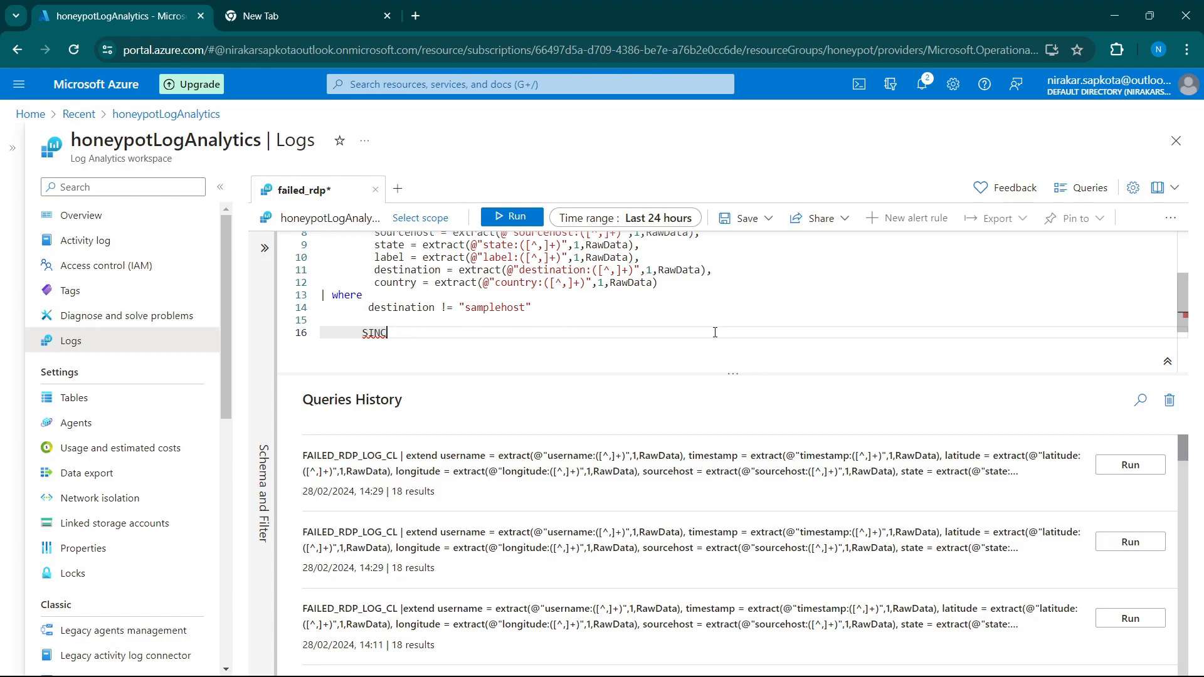
Delete the blank line between FAILED_RDP_LOG_CL and the extend operator in the failed_rdp query.
{"action": "scroll", "coordinate": [727, 340], "scroll_direction": "up", "scroll_amount": 3}
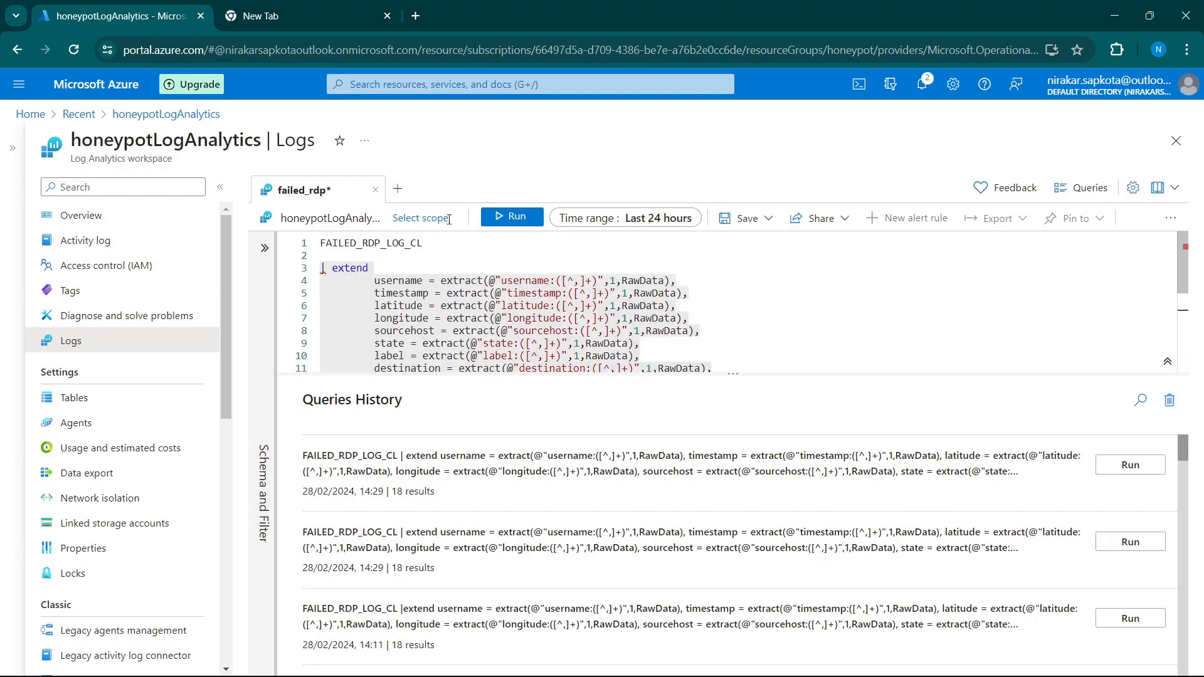
{"action": "left_click", "coordinate": [432, 249]}
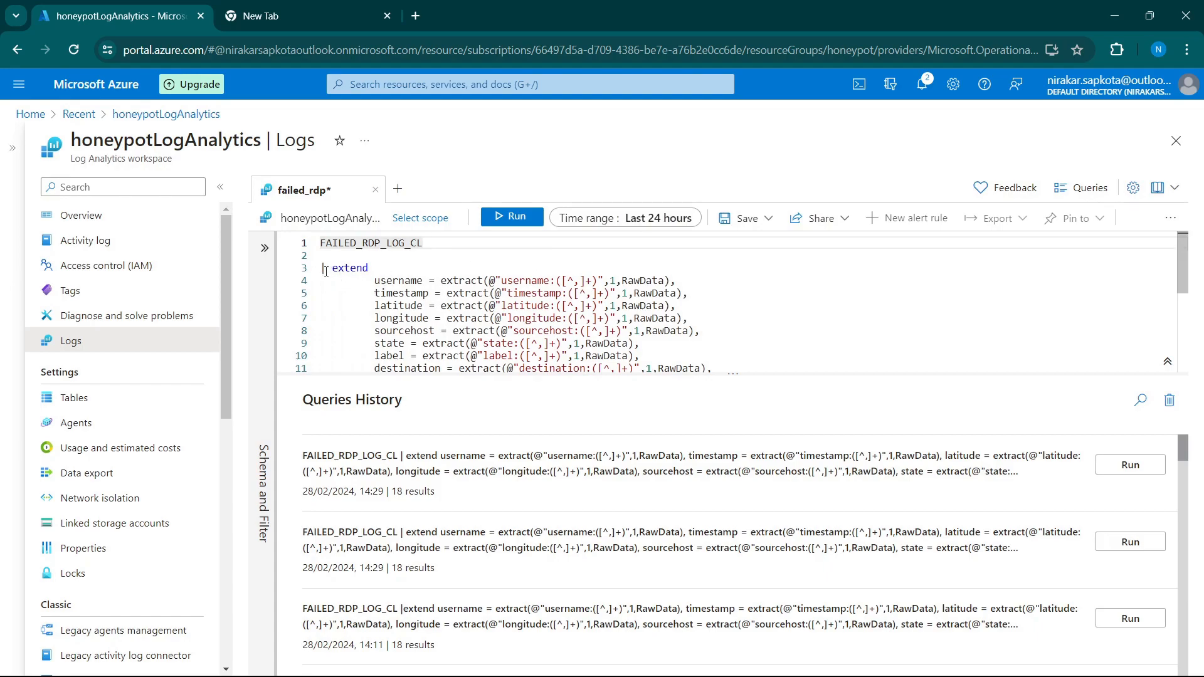
{"action": "left_click", "coordinate": [326, 272]}
{"action": "left_click", "coordinate": [422, 256]}
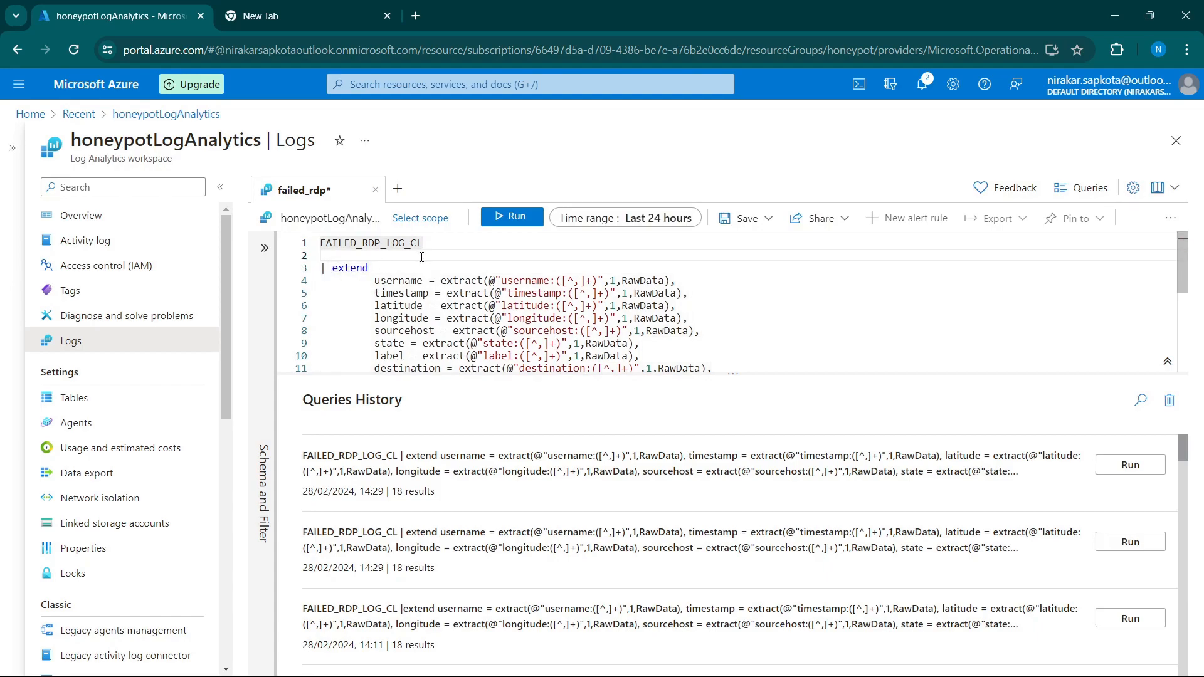
{"action": "key", "text": "Delete"}
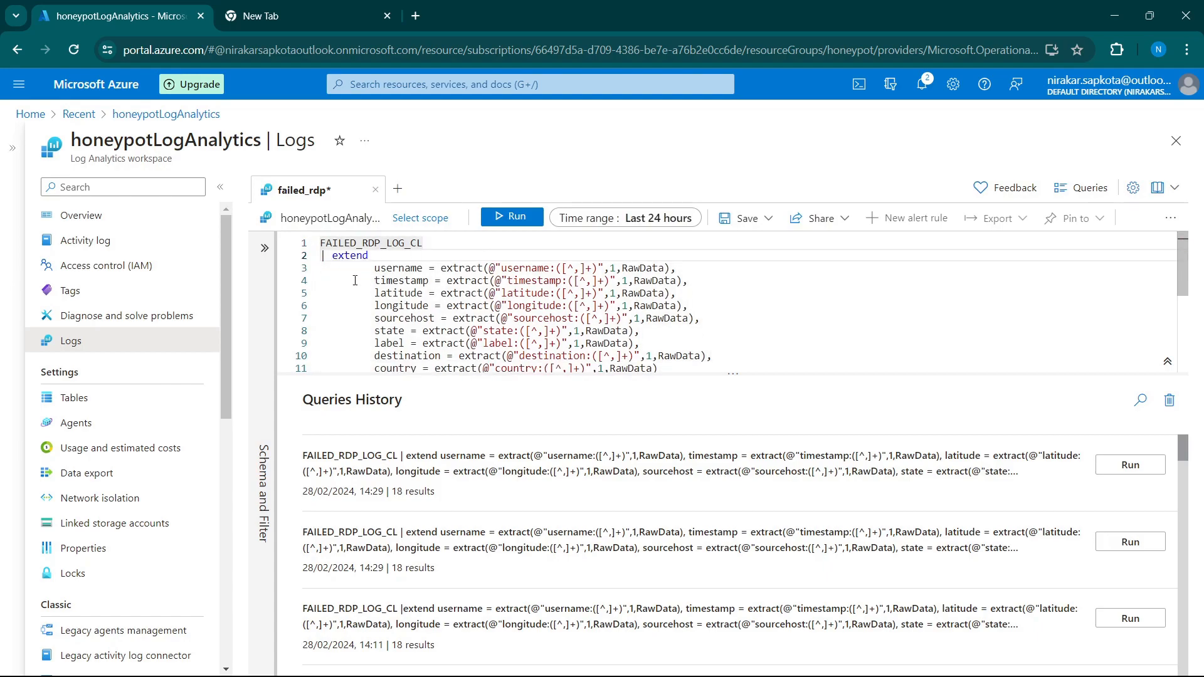
Review the extracted fields and the destination filter in the failed_rdp query, and run it for the last 24 hours.
{"action": "left_click_drag", "start_coordinate": [370, 269], "coordinate": [681, 269]}
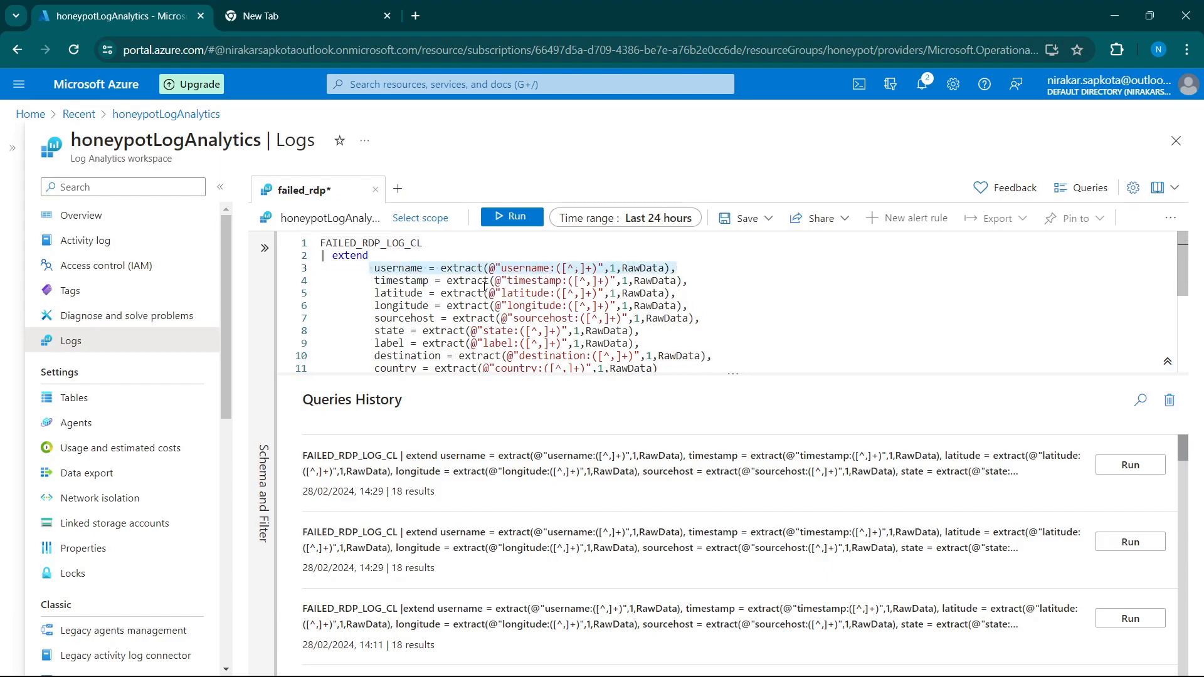
{"action": "left_click_drag", "start_coordinate": [375, 281], "coordinate": [659, 293]}
{"action": "left_click_drag", "start_coordinate": [789, 346], "coordinate": [284, 673]}
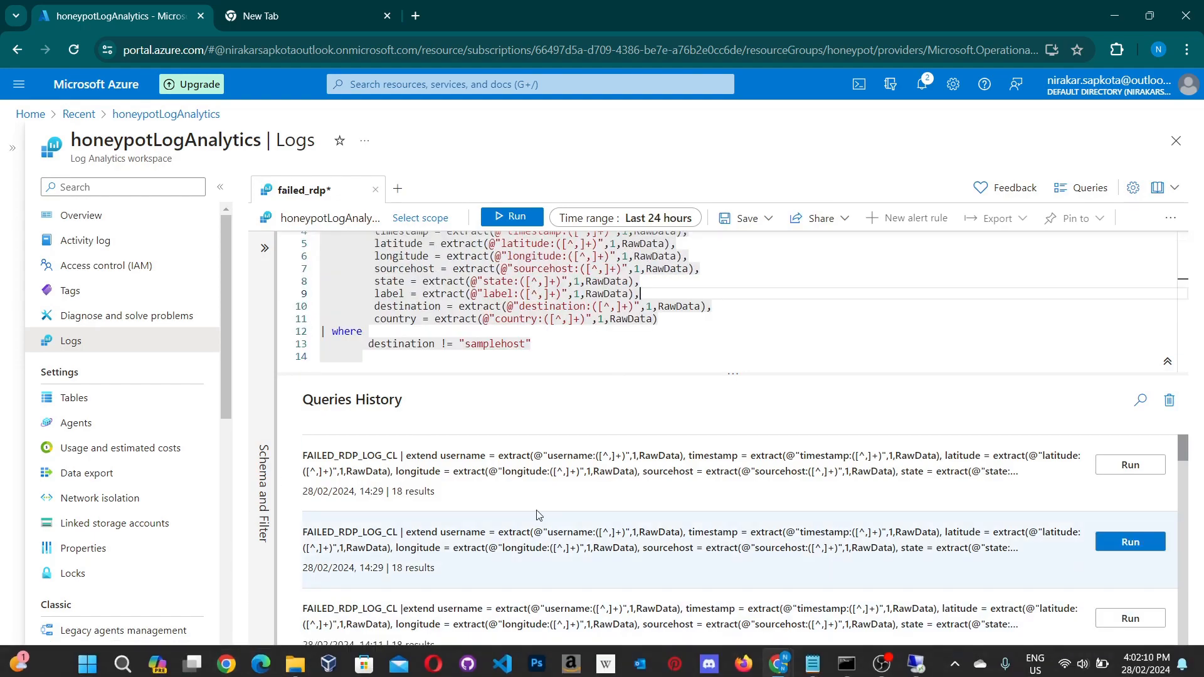
{"action": "scroll", "coordinate": [608, 362], "scroll_direction": "down", "scroll_amount": 2}
{"action": "scroll", "coordinate": [608, 362], "scroll_direction": "up", "scroll_amount": 4}
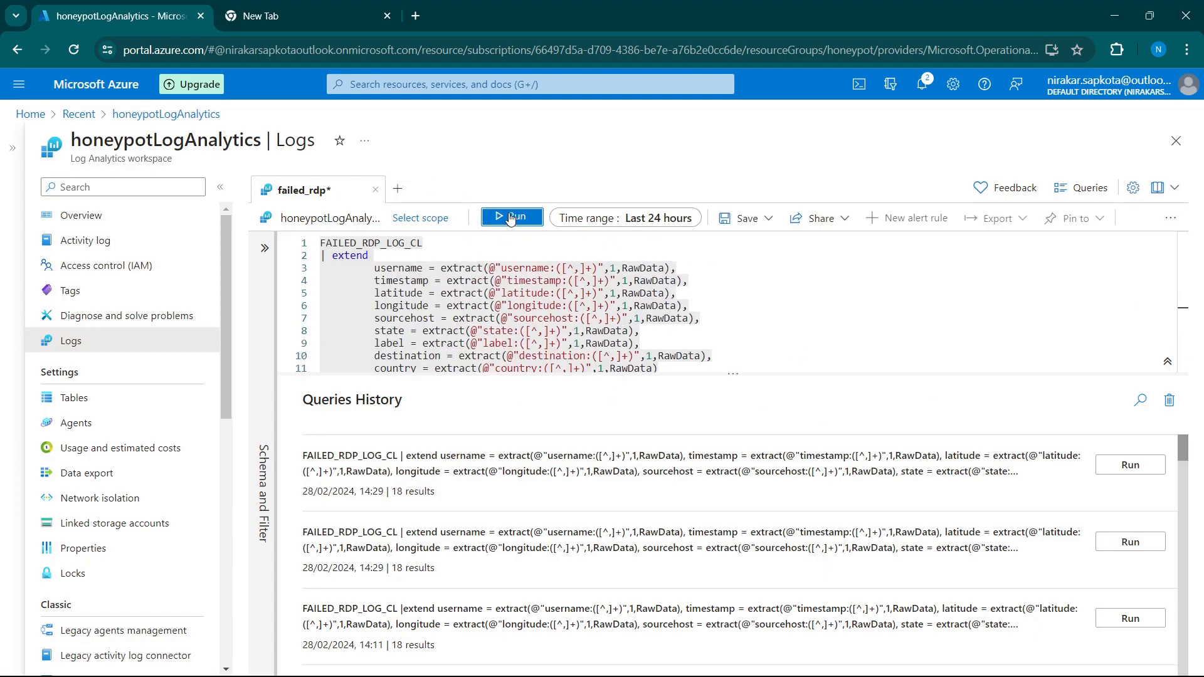
{"action": "left_click", "coordinate": [511, 217]}
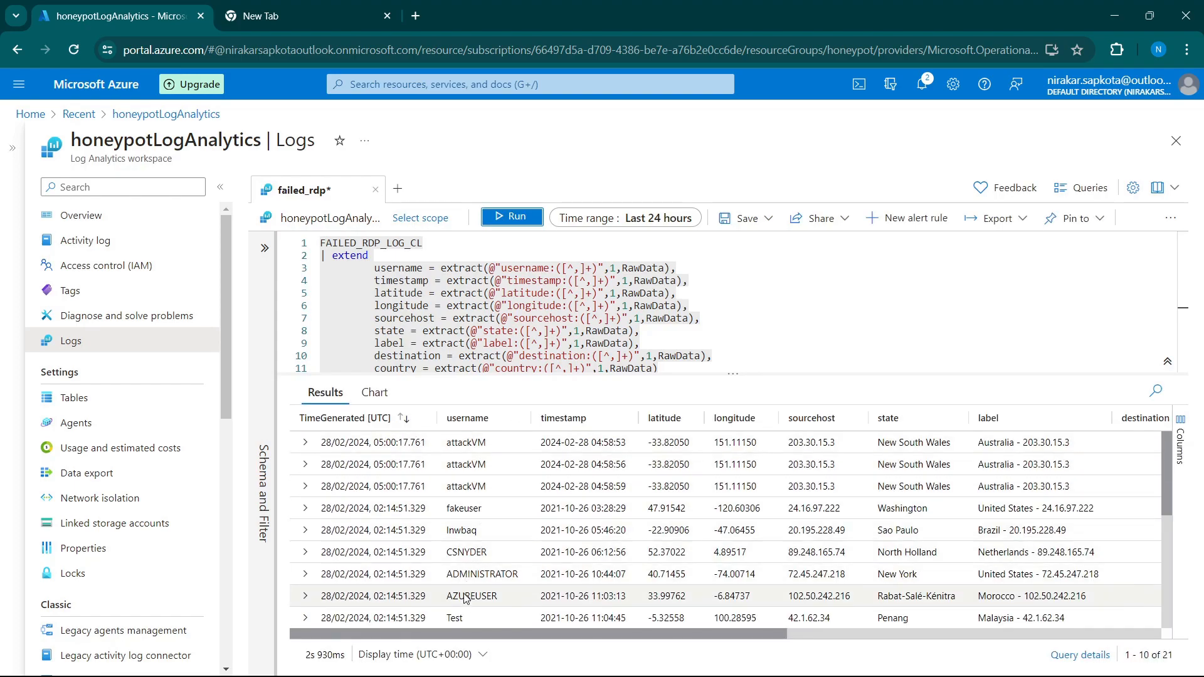
Examine the username, timestamp and location columns of the attackVM entries in the query results.
{"action": "left_click", "coordinate": [466, 443]}
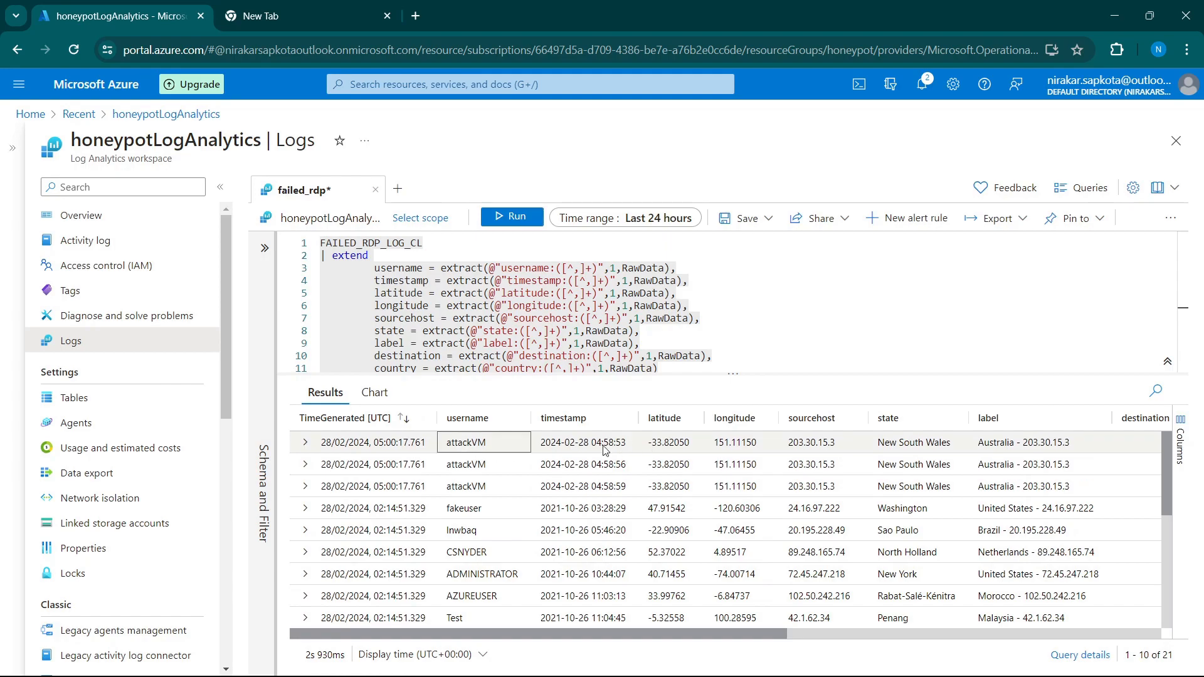
{"action": "scroll", "coordinate": [501, 502], "scroll_direction": "down", "scroll_amount": 4}
{"action": "scroll", "coordinate": [467, 518], "scroll_direction": "up", "scroll_amount": 4}
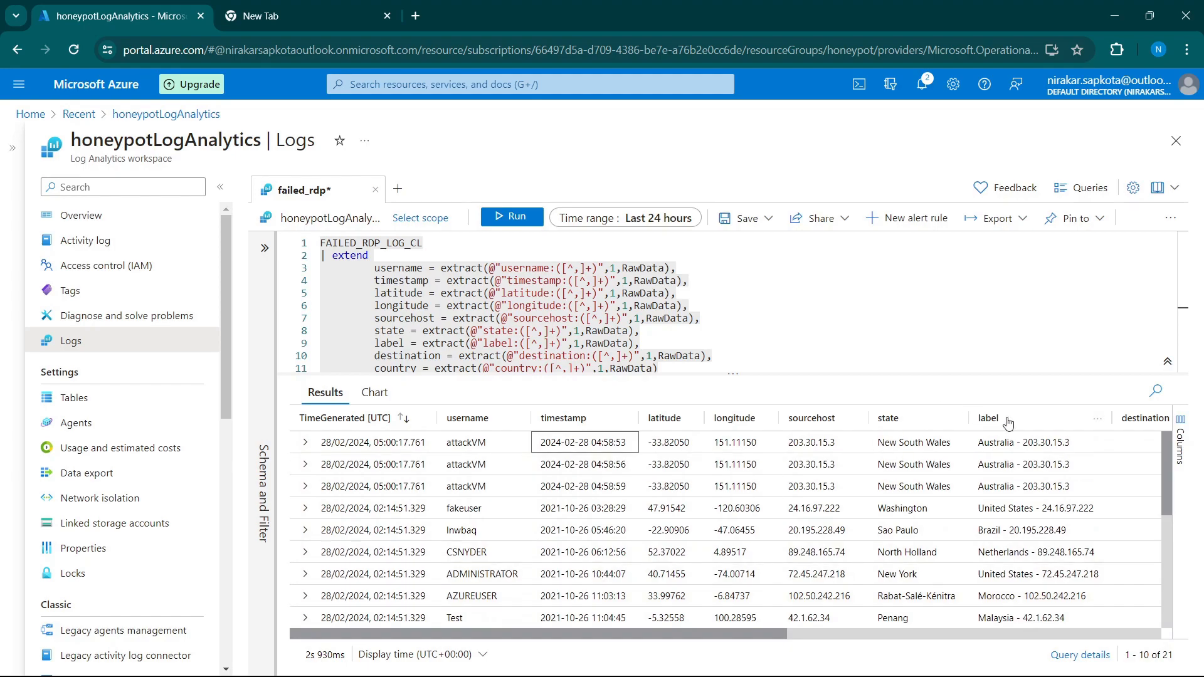
{"action": "left_click", "coordinate": [895, 307]}
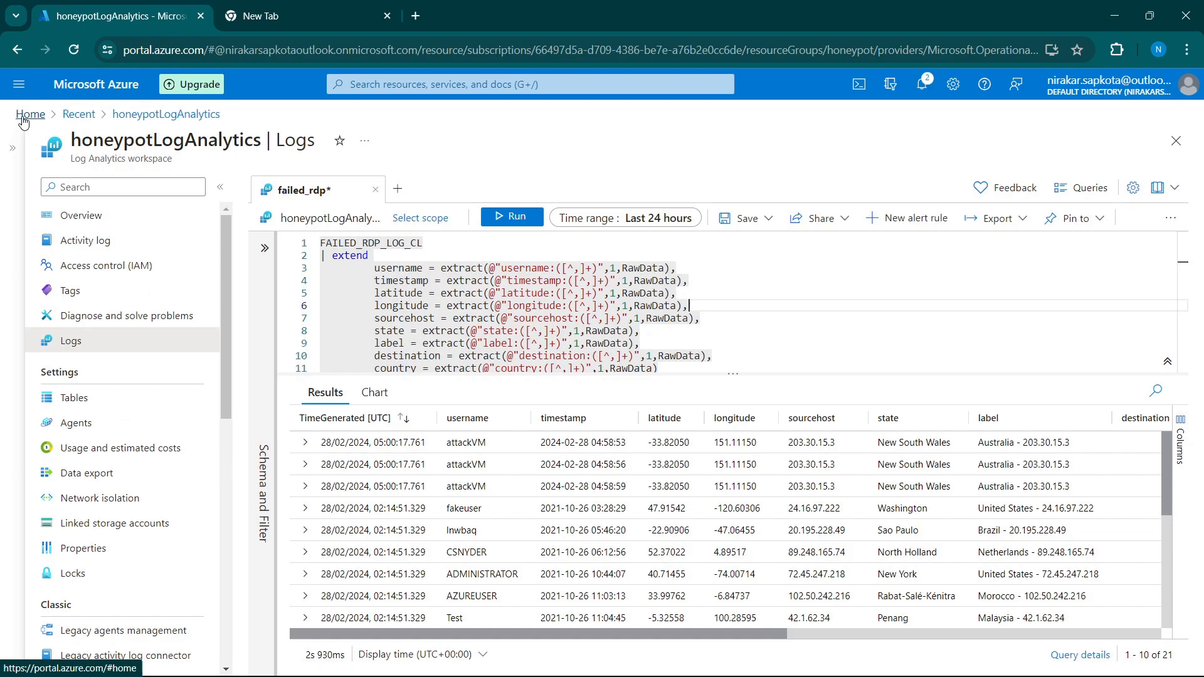
Return to the portal home and reopen the honeypotLogAnalytics workspace from the full list of recent resources.
{"action": "left_click", "coordinate": [98, 403]}
{"action": "left_click", "coordinate": [714, 165]}
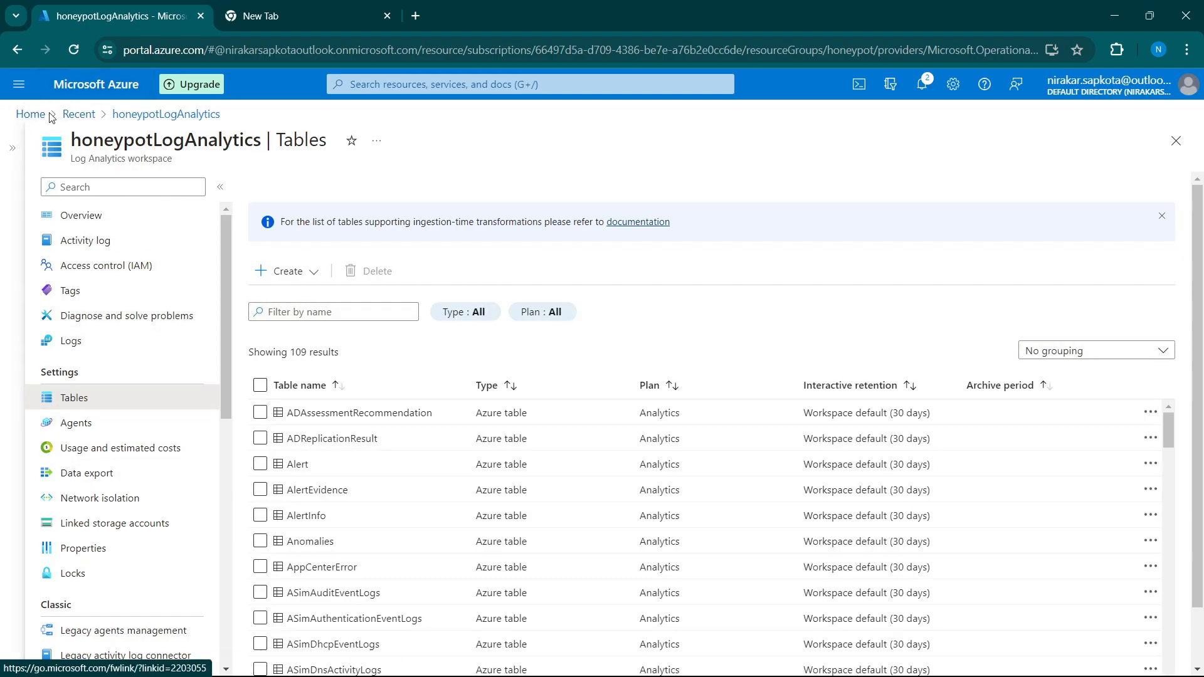
{"action": "left_click", "coordinate": [30, 114]}
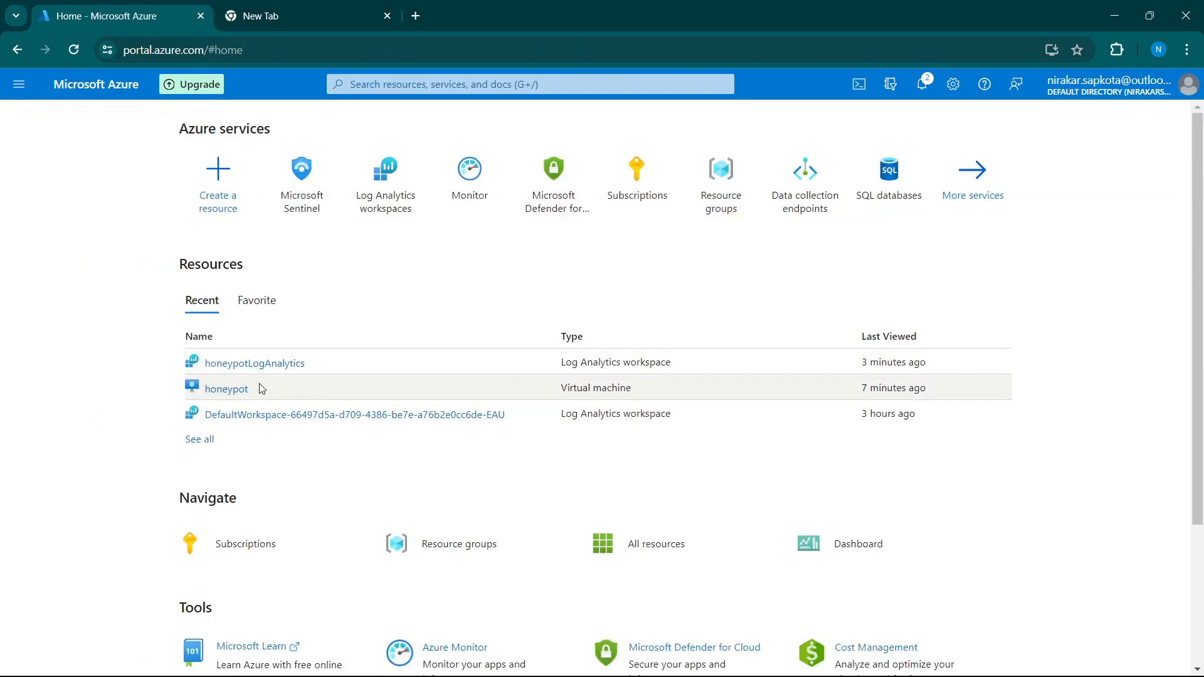
{"action": "left_click", "coordinate": [208, 439]}
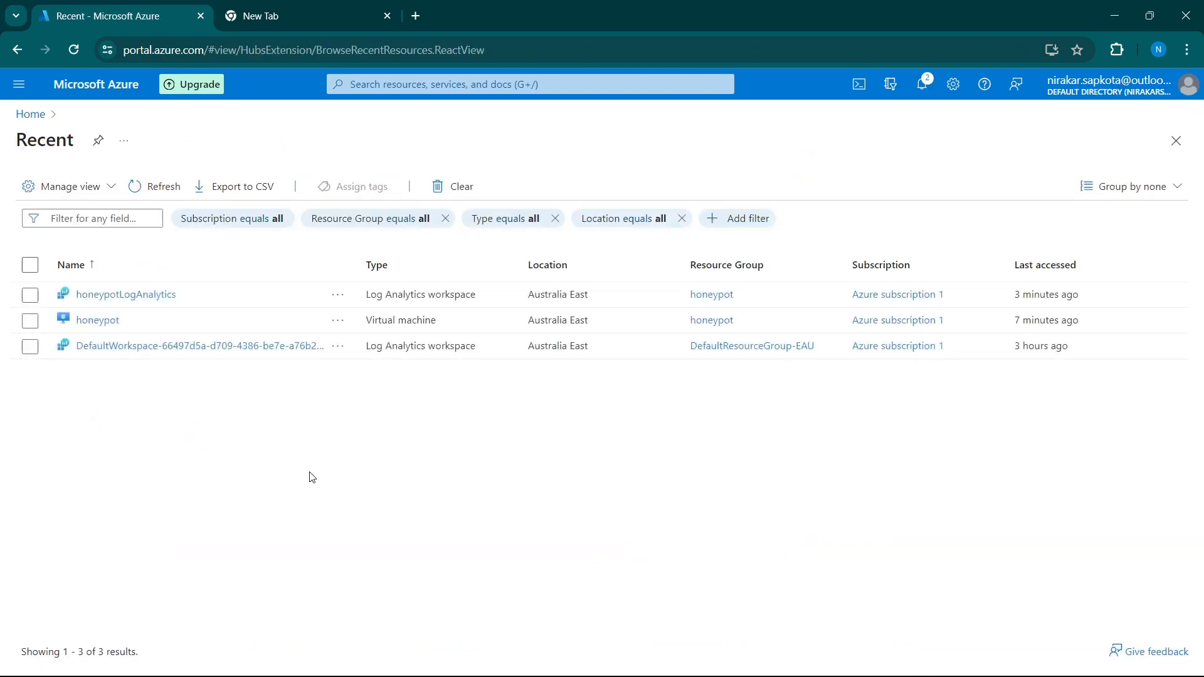
{"action": "left_click", "coordinate": [146, 296]}
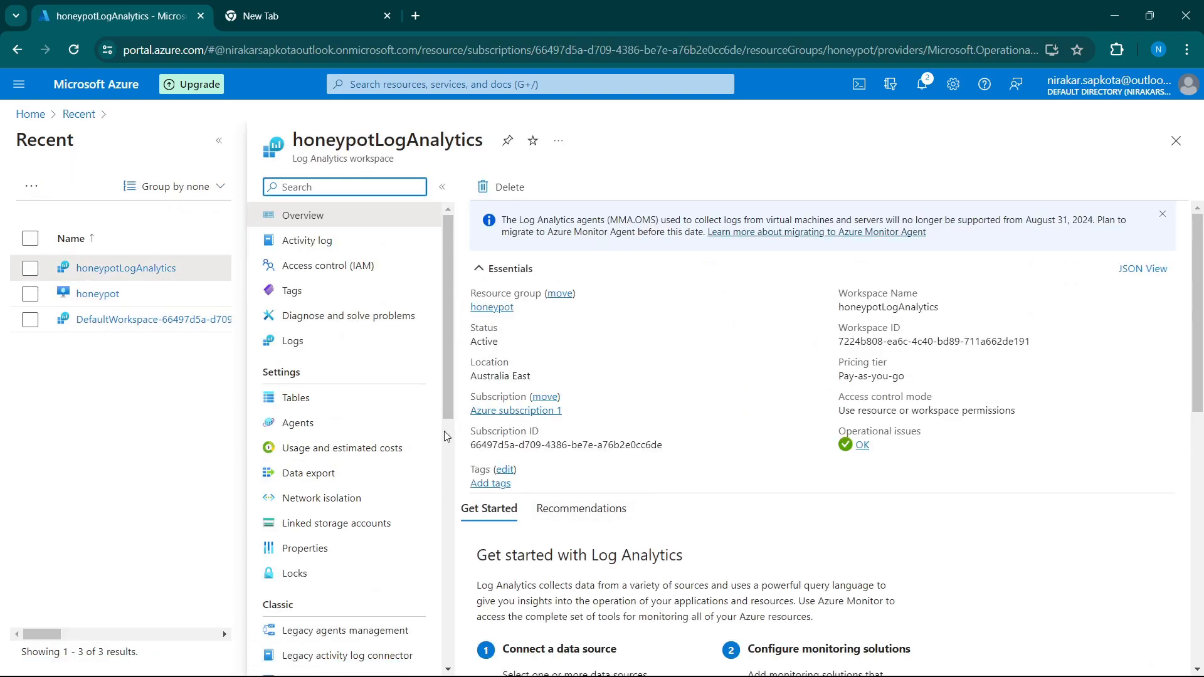
Check which workspace the honeypot VM is connected to under Virtual machines (deprecated).
{"action": "scroll", "coordinate": [356, 556], "scroll_direction": "down", "scroll_amount": 5}
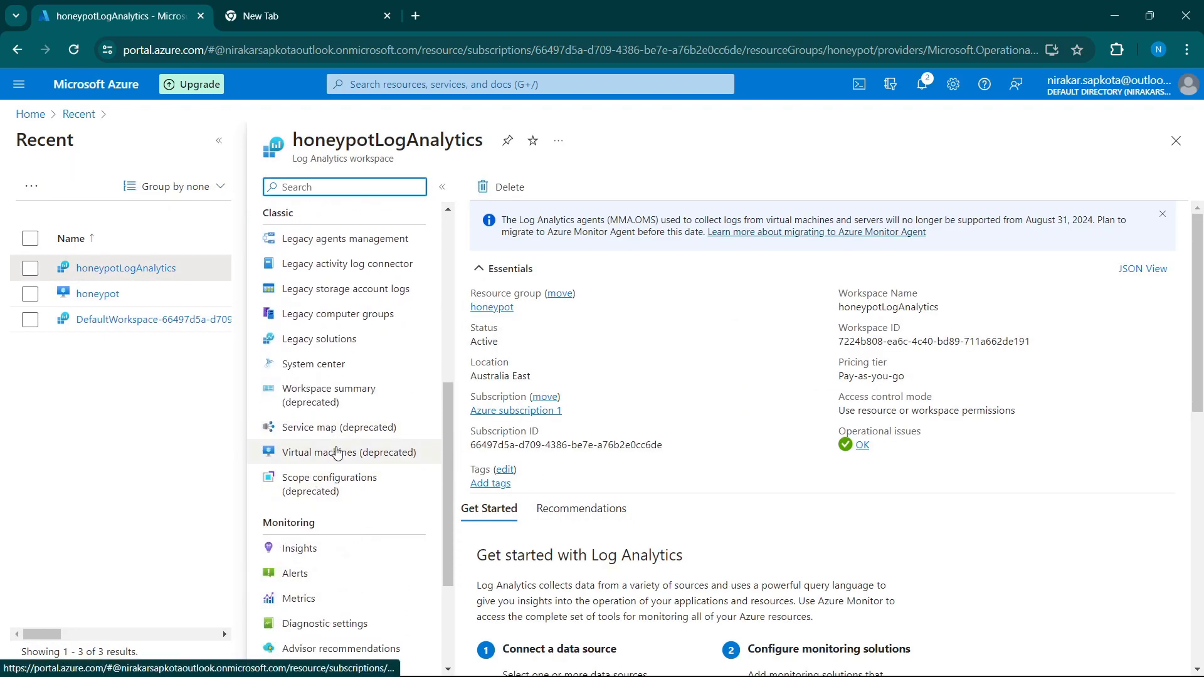
{"action": "left_click", "coordinate": [337, 452]}
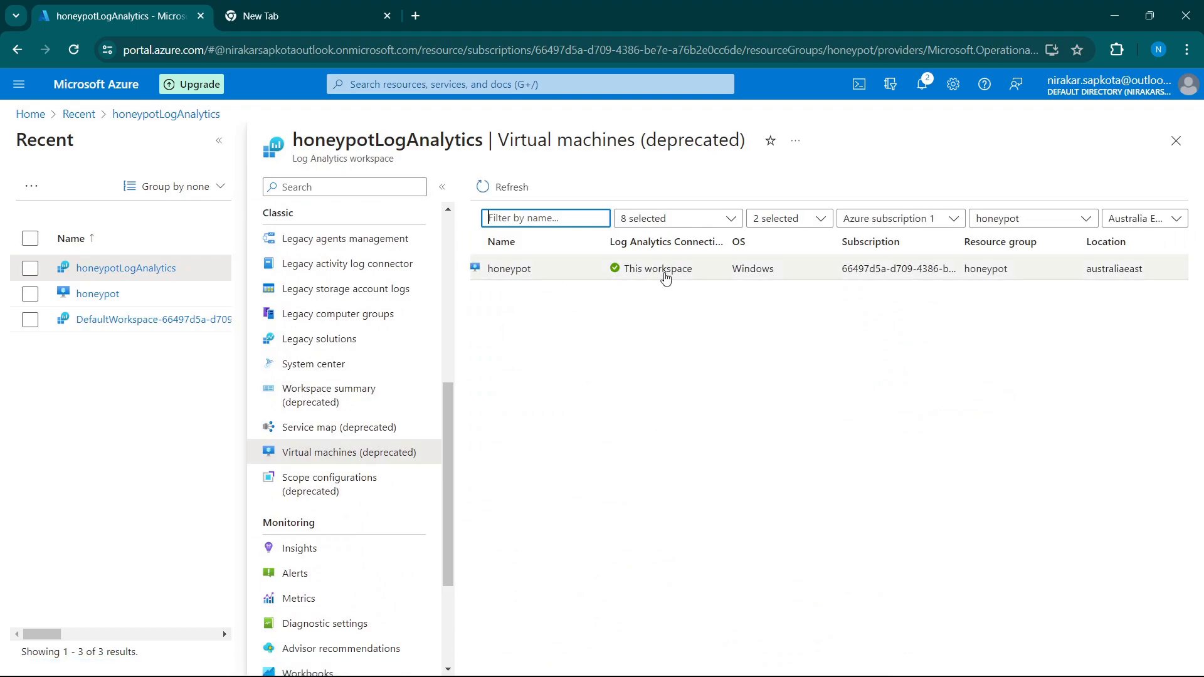
{"action": "left_click", "coordinate": [665, 275]}
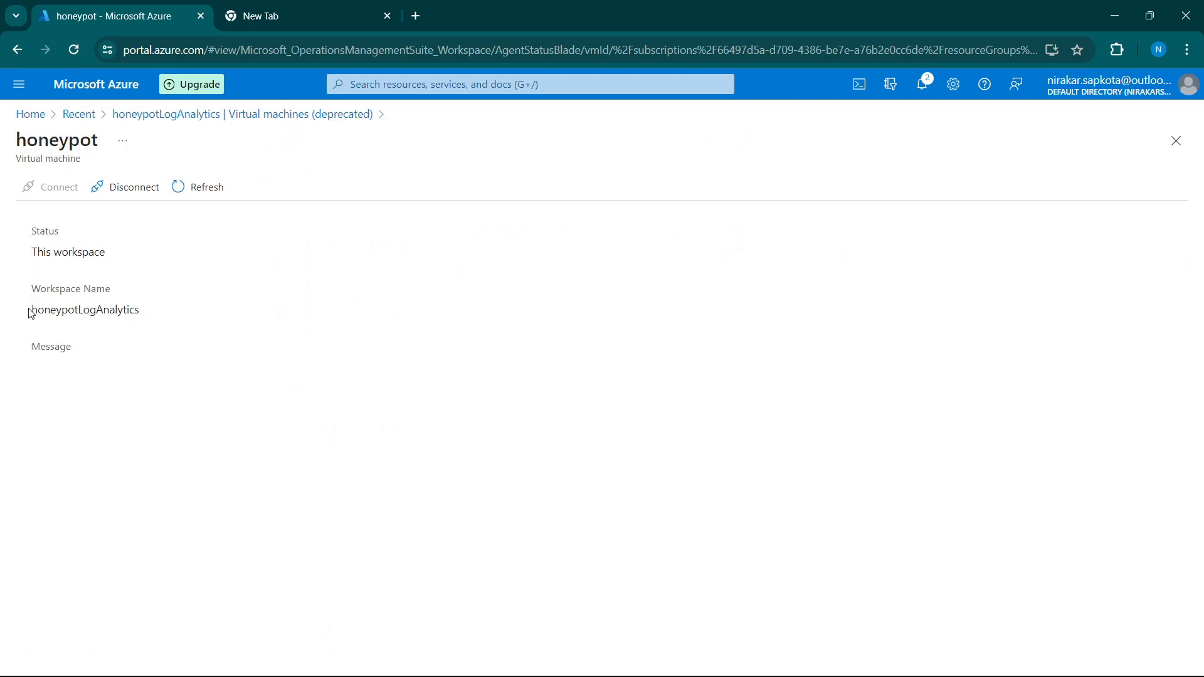
{"action": "left_click_drag", "start_coordinate": [30, 312], "coordinate": [180, 319]}
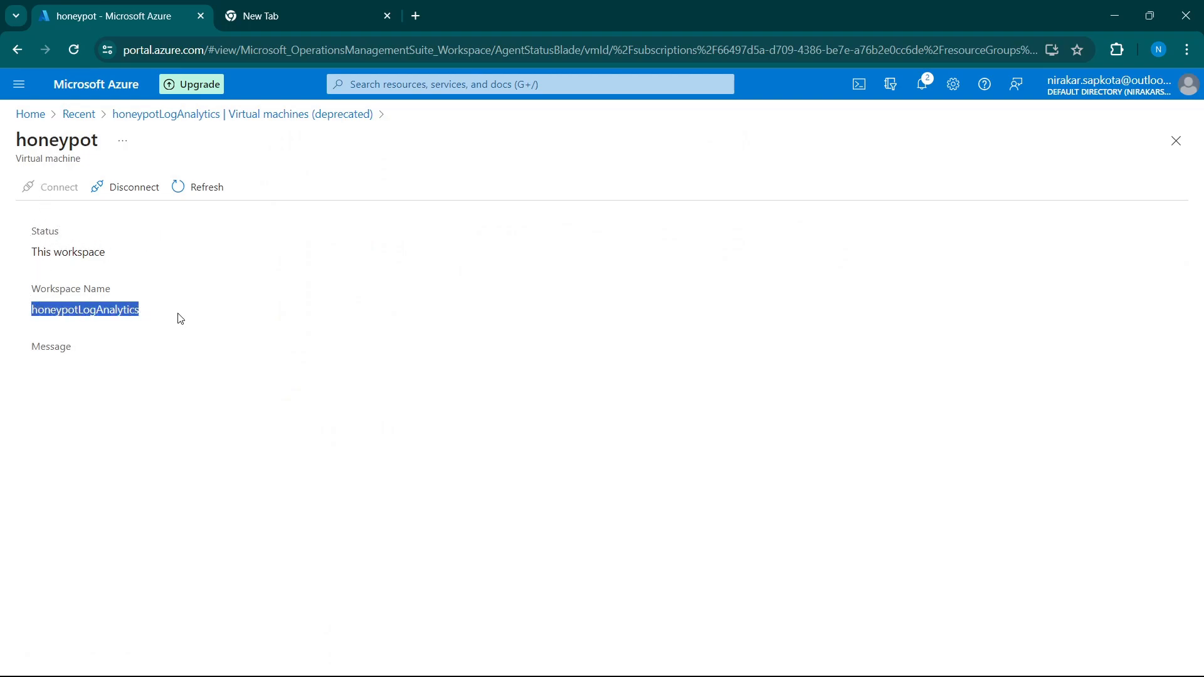
Open Microsoft Sentinel from the portal home and go to the Logs of the honeypotLogAnalytics workspace.
{"action": "left_click", "coordinate": [78, 114]}
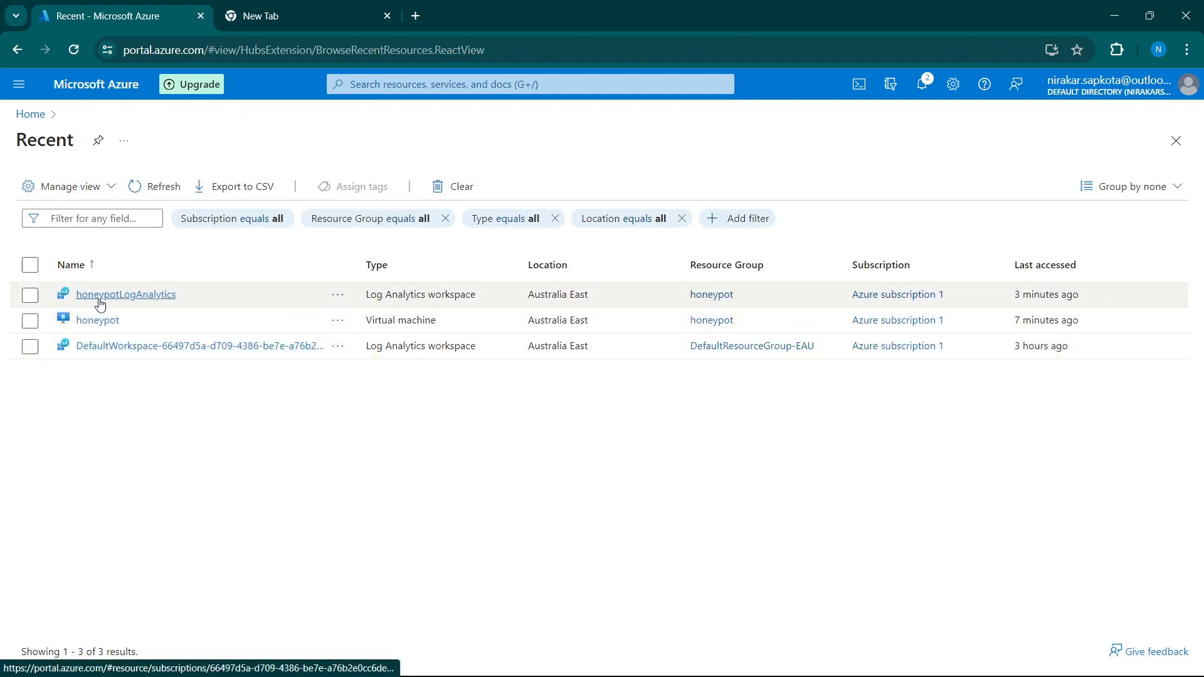
{"action": "left_click", "coordinate": [31, 113]}
{"action": "left_click", "coordinate": [307, 189]}
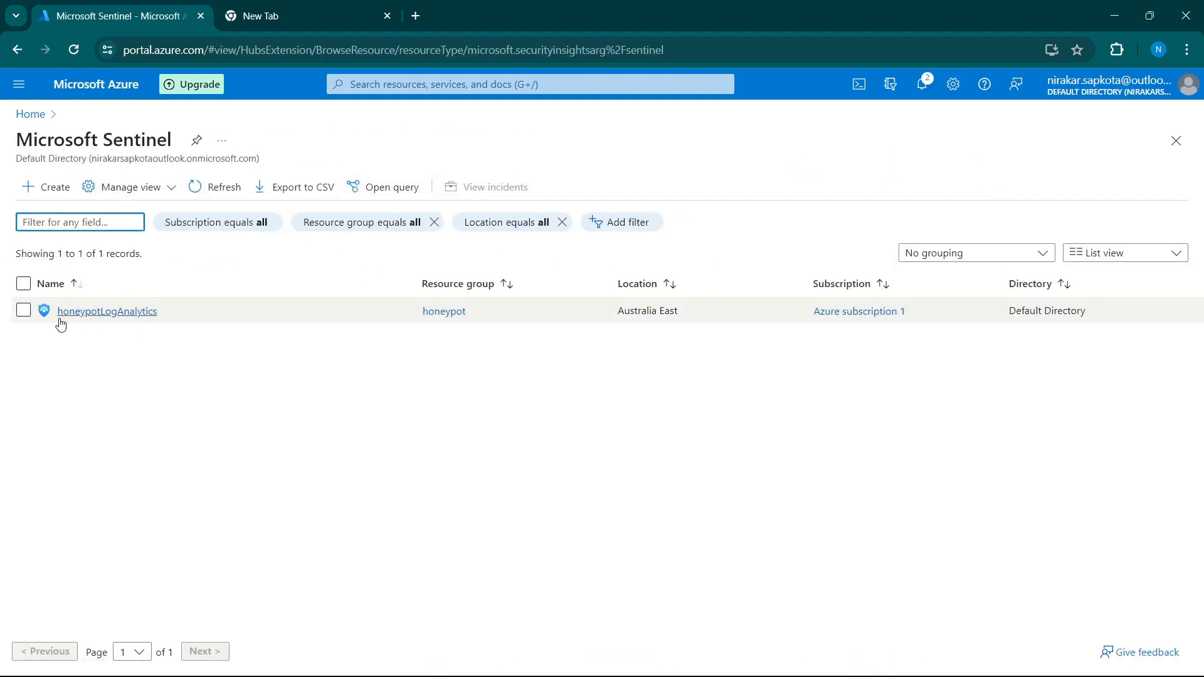
{"action": "left_click", "coordinate": [23, 311]}
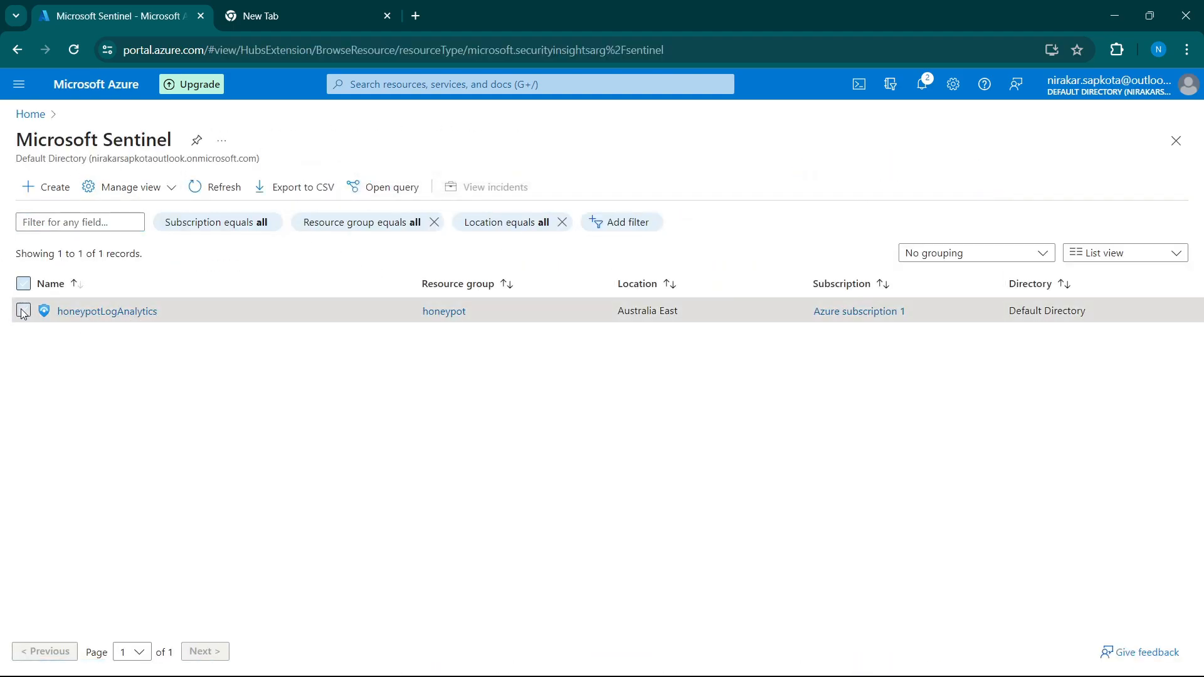
{"action": "left_click", "coordinate": [90, 313]}
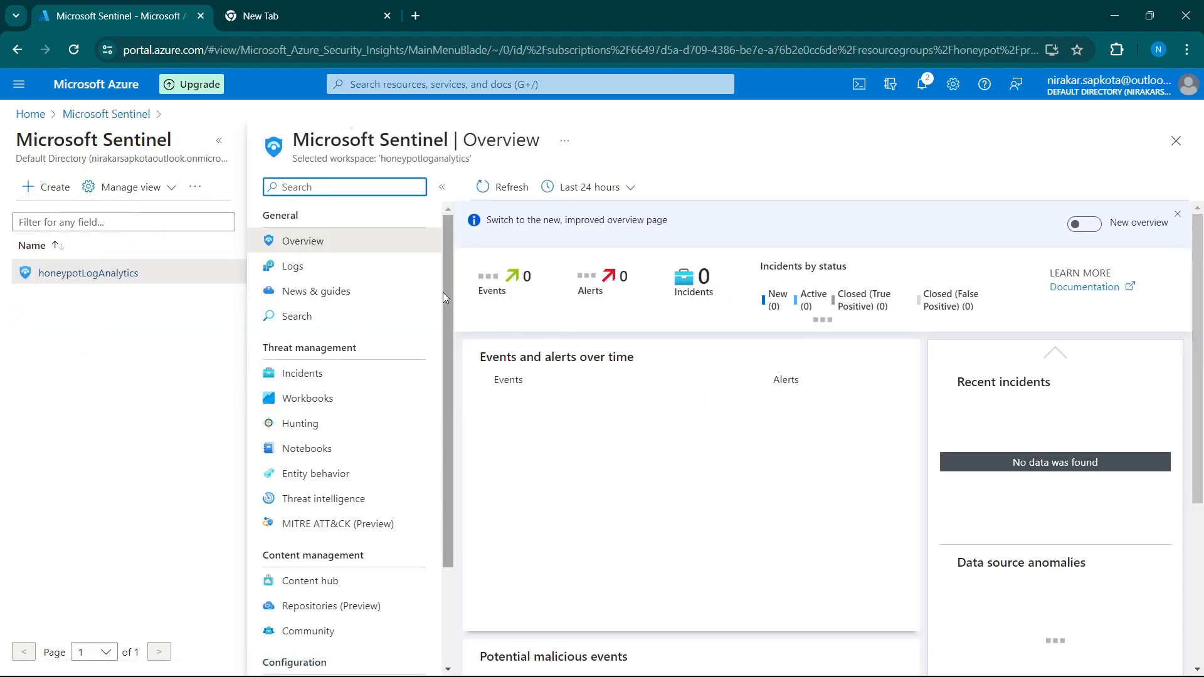
{"action": "left_click", "coordinate": [307, 266]}
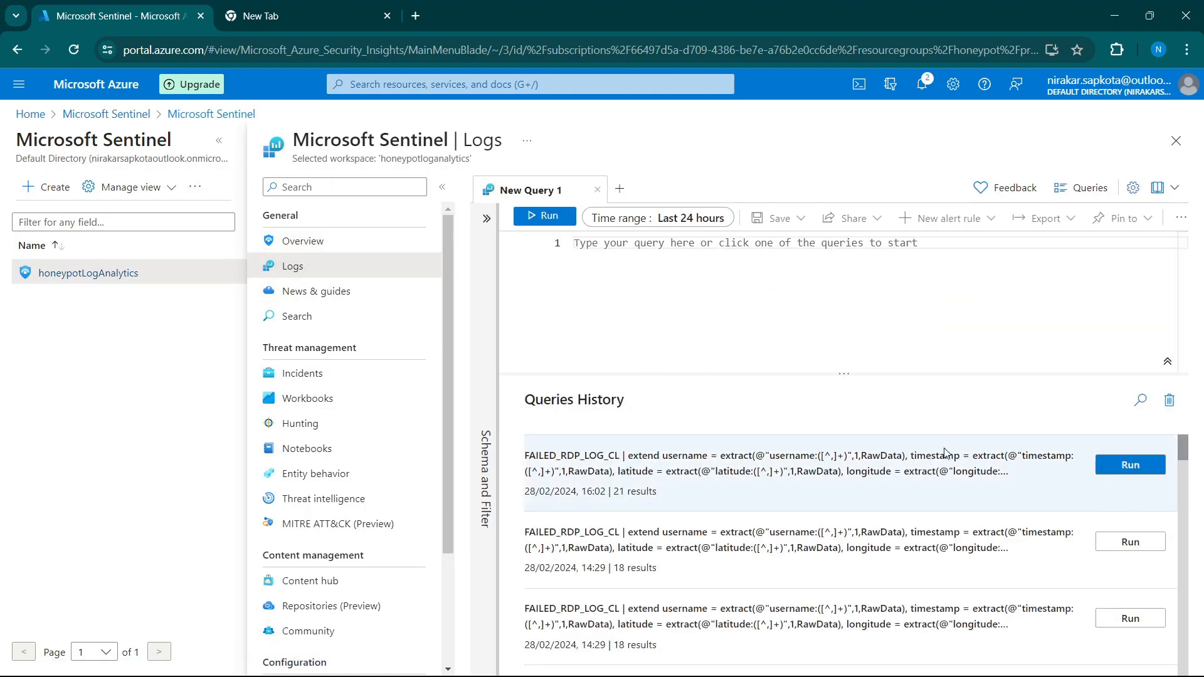
{"action": "type", "text": "FAILE"}
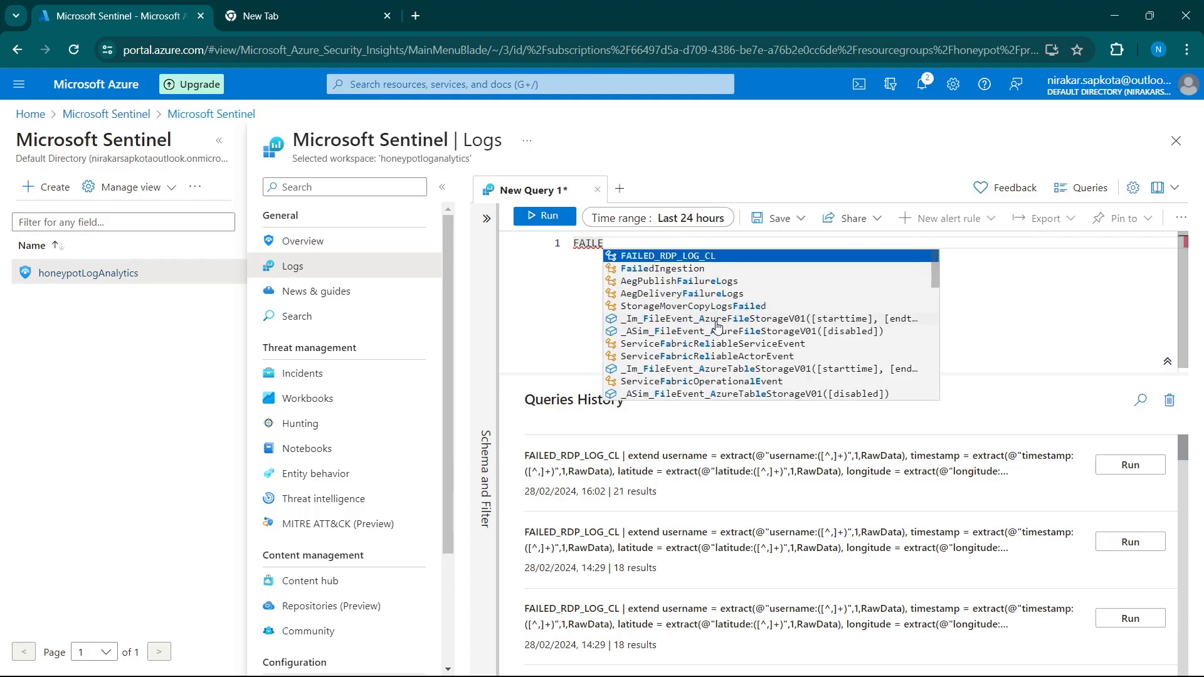
{"action": "key", "text": "Return"}
{"action": "key", "text": "Return"}
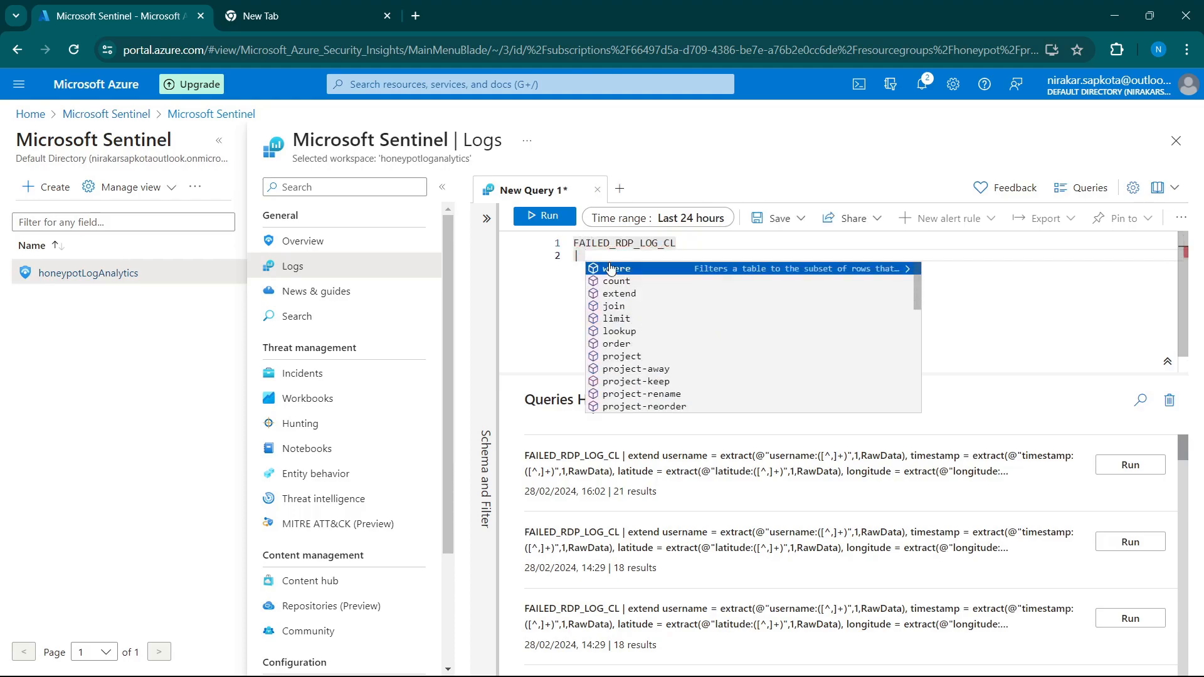
{"action": "key", "text": "ctrl+a"}
{"action": "key", "text": "BackSpace"}
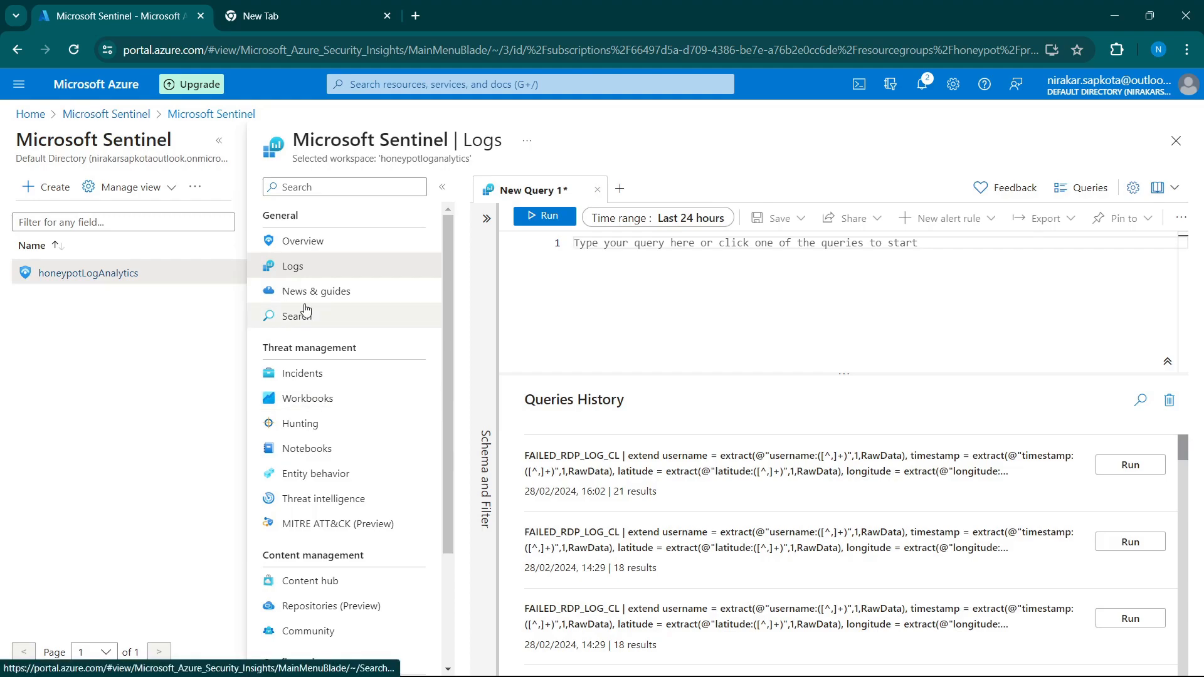
Rerun the most recent FAILED_RDP_LOG_CL query from the queries history and review its full text.
{"action": "left_click", "coordinate": [1111, 465]}
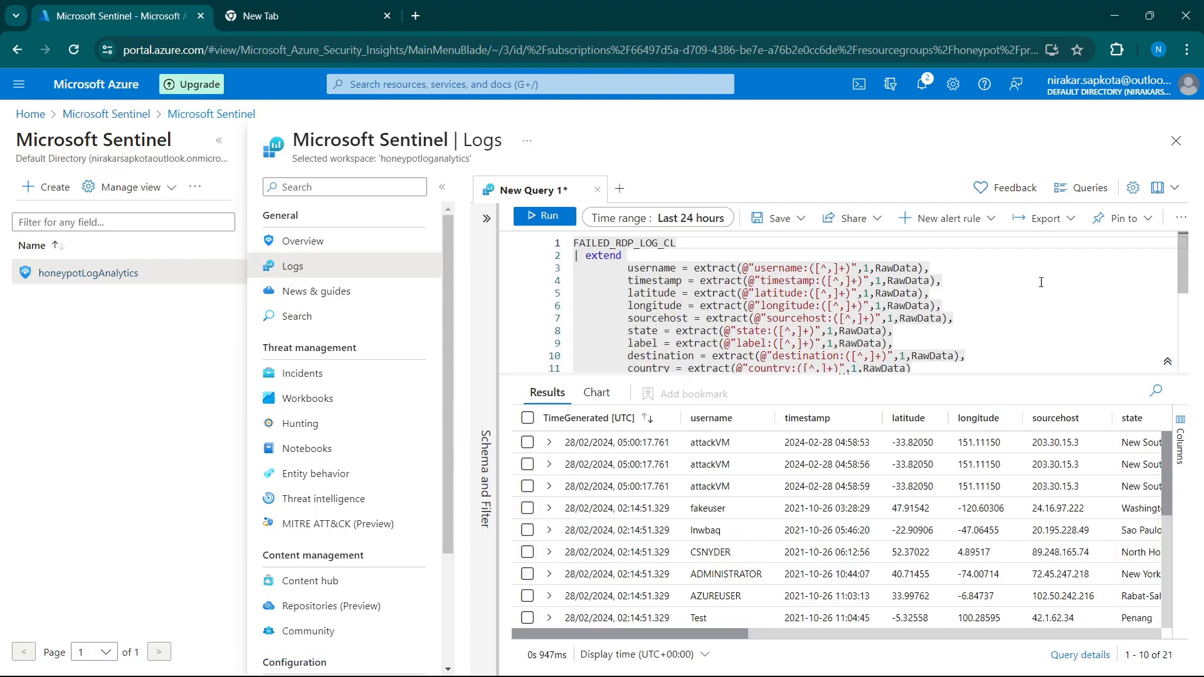
{"action": "scroll", "coordinate": [746, 339], "scroll_direction": "down", "scroll_amount": 3}
{"action": "scroll", "coordinate": [749, 348], "scroll_direction": "up", "scroll_amount": 3}
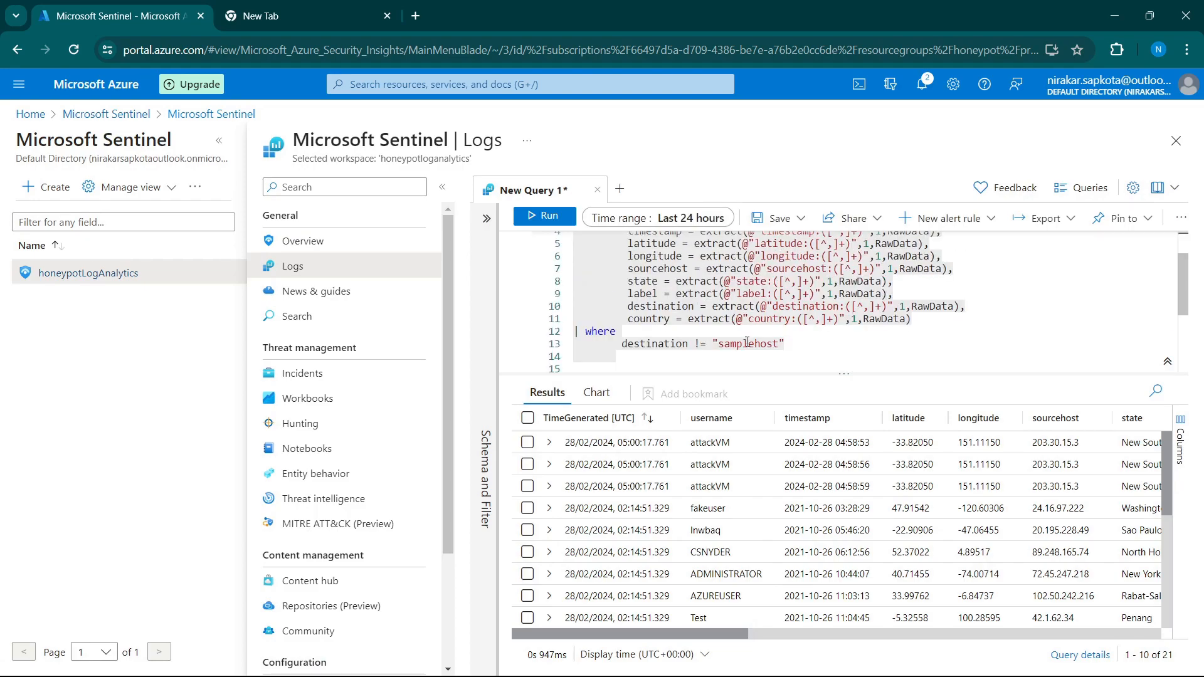
{"action": "scroll", "coordinate": [750, 354], "scroll_direction": "down", "scroll_amount": 2}
{"action": "left_click", "coordinate": [725, 364]}
{"action": "type", "text": "YOU"}
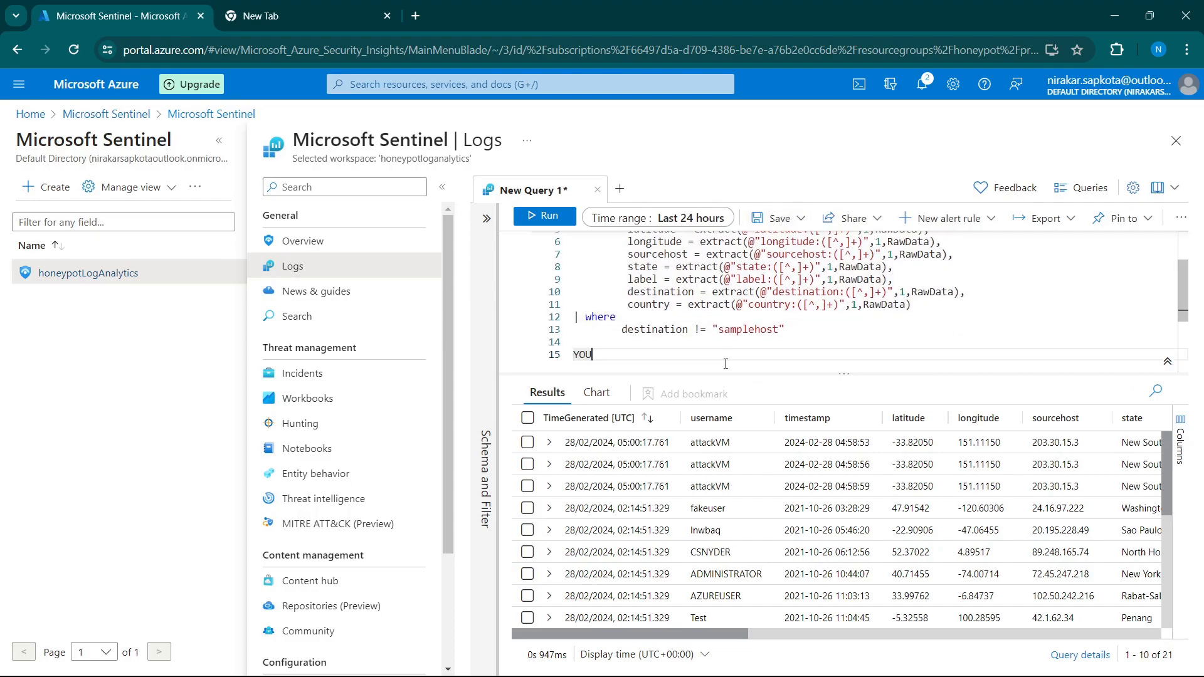
{"action": "type", "text": " CAN RUN THIS HERE"}
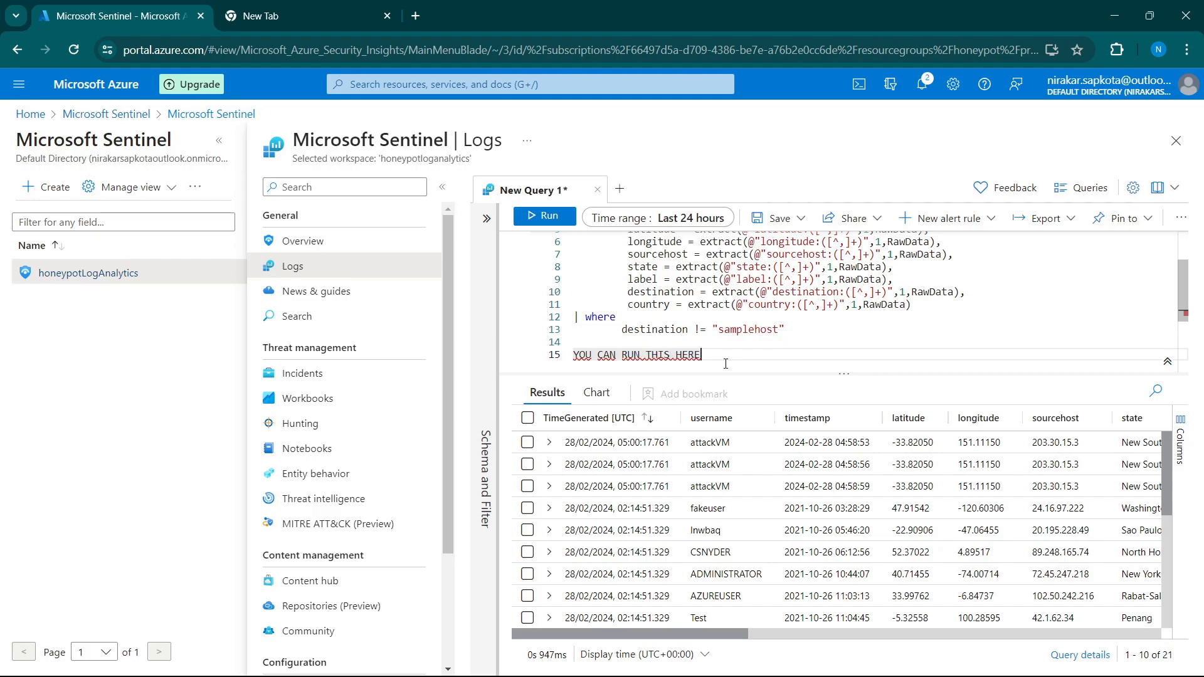
{"action": "key", "text": "BackSpace"}
{"action": "key", "text": "BackSpace"}
{"action": "key", "text": "BackSpace"}
{"action": "type", "text": "AND SAVE IT "}
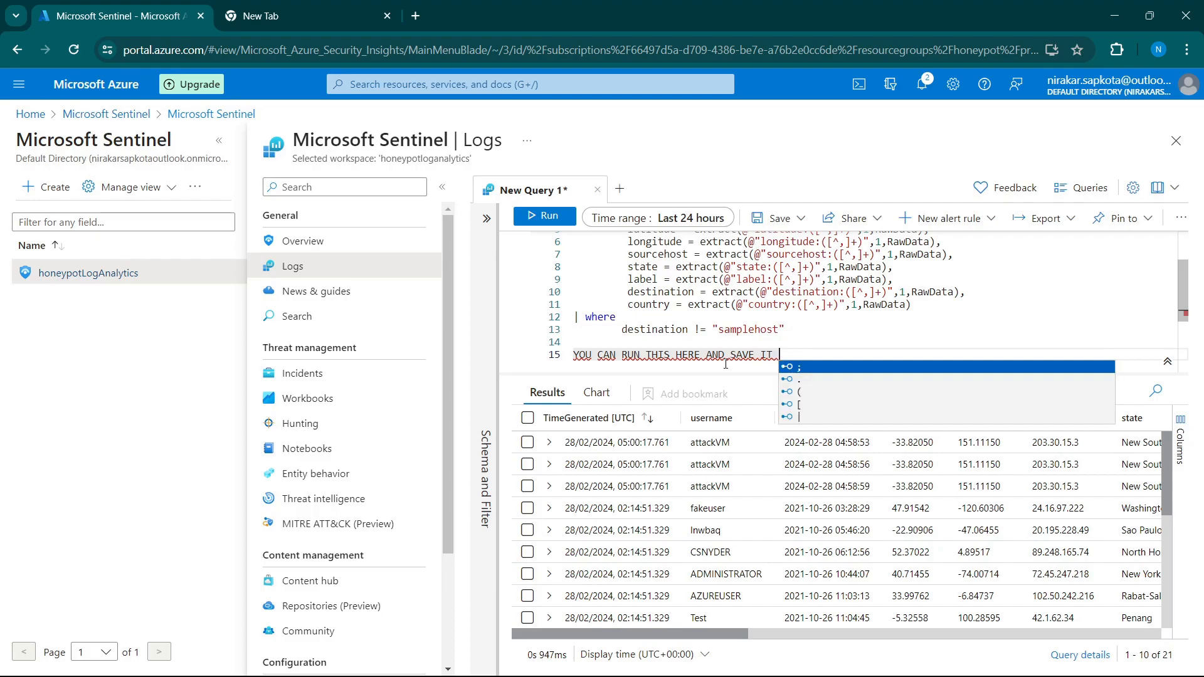
{"action": "type", "text": "UN"}
{"action": "key", "text": "BackSpace"}
{"action": "key", "text": "BackSpace"}
{"action": "key", "text": "BackSpace"}
{"action": "type", "text": "FOR FUT"}
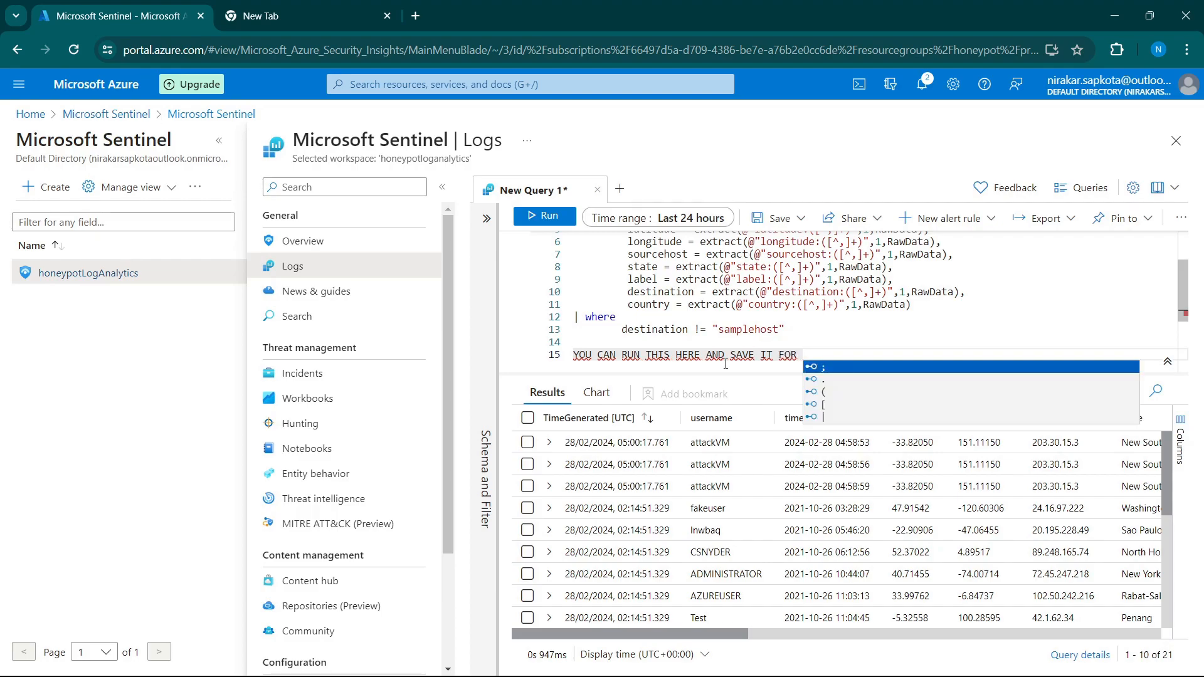
{"action": "key", "text": "BackSpace"}
{"action": "key", "text": "BackSpace"}
{"action": "key", "text": "BackSpace"}
{"action": "key", "text": "BackSpace"}
{"action": "key", "text": "BackSpace"}
{"action": "key", "text": "BackSpace"}
{"action": "key", "text": "BackSpace"}
{"action": "key", "text": "BackSpace"}
{"action": "key", "text": "BackSpace"}
{"action": "key", "text": "BackSpace"}
{"action": "key", "text": "BackSpace"}
{"action": "key", "text": "BackSpace"}
{"action": "key", "text": "BackSpace"}
{"action": "key", "text": "BackSpace"}
{"action": "key", "text": "BackSpace"}
{"action": "key", "text": "BackSpace"}
{"action": "key", "text": "BackSpace"}
{"action": "key", "text": "BackSpace"}
{"action": "key", "text": "BackSpace"}
{"action": "key", "text": "BackSpace"}
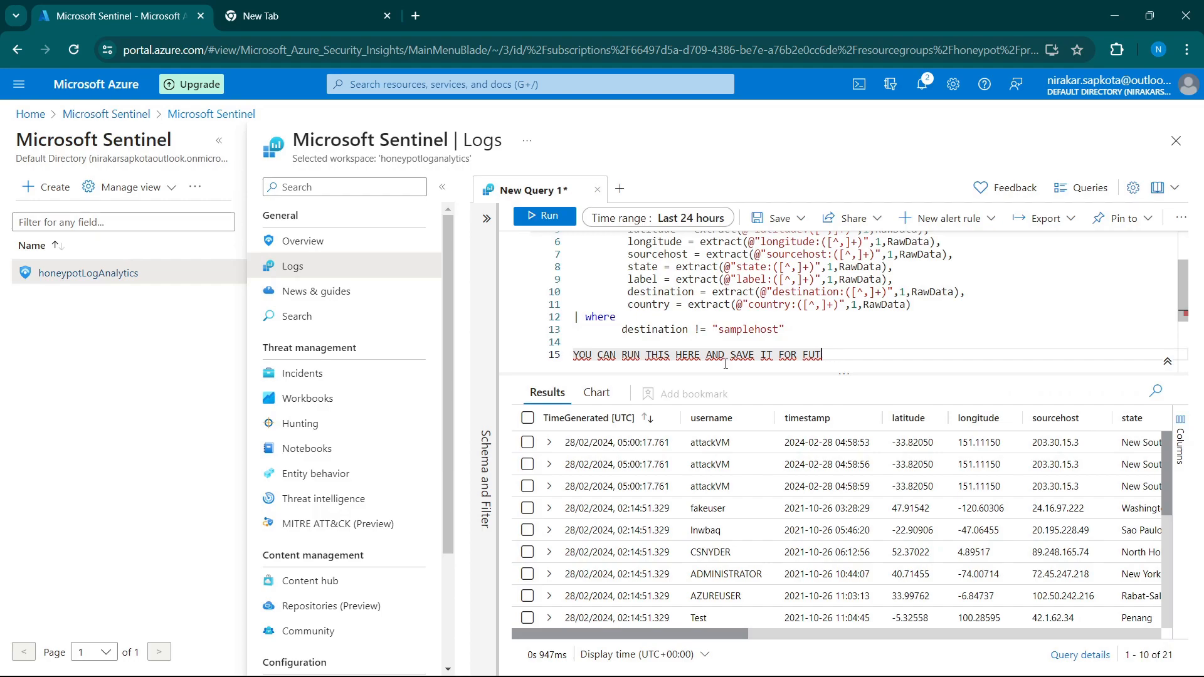
{"action": "key", "text": "BackSpace"}
{"action": "key", "text": "BackSpace"}
{"action": "key", "text": "BackSpace"}
{"action": "key", "text": "BackSpace"}
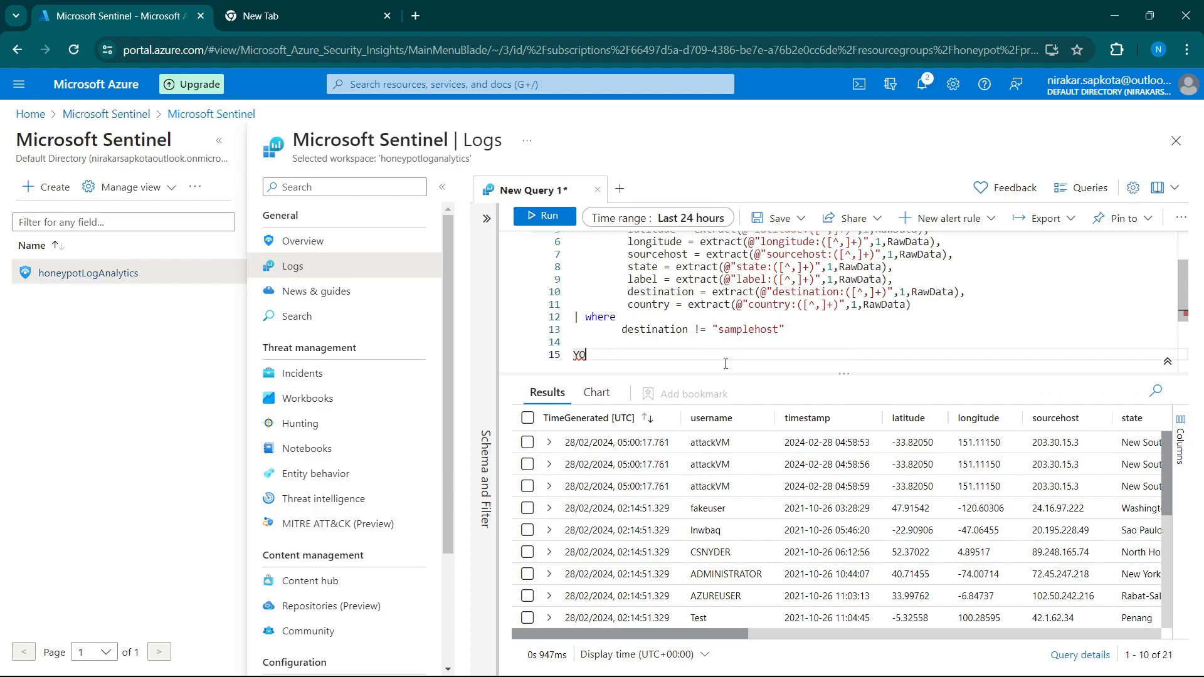
{"action": "key", "text": "BackSpace"}
{"action": "type", "text": "SAVE THE QUER"}
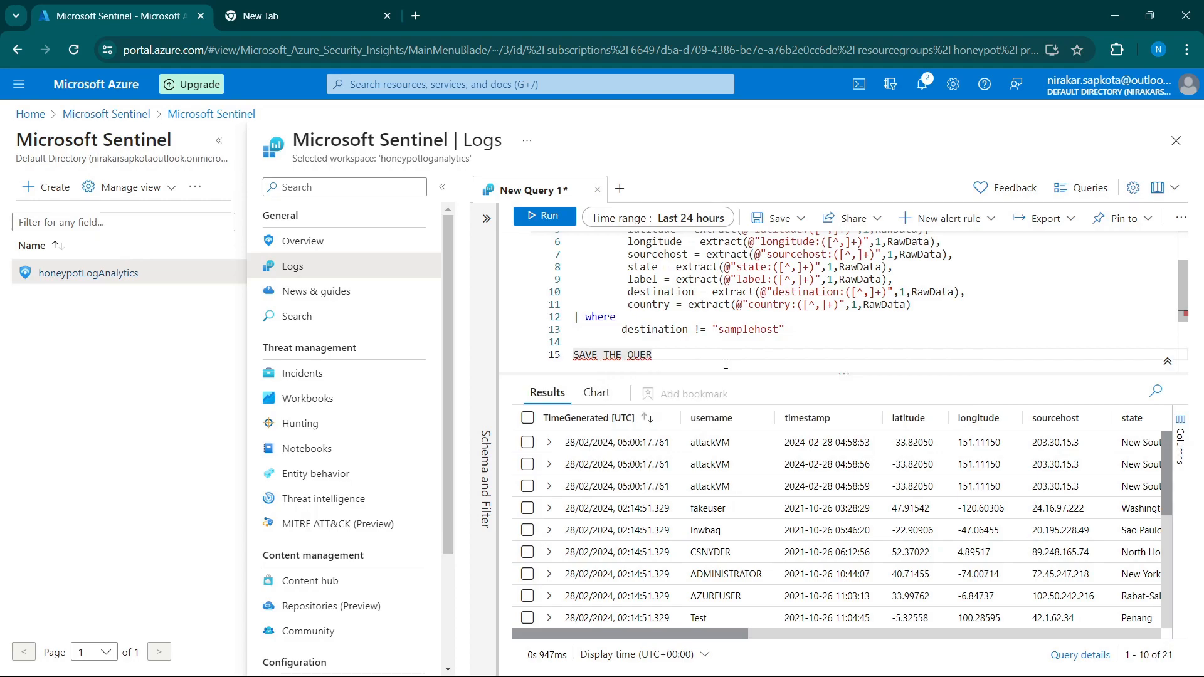
{"action": "key", "text": "BackSpace"}
{"action": "key", "text": "BackSpace"}
{"action": "key", "text": "BackSpace"}
{"action": "key", "text": "BackSpace"}
{"action": "key", "text": "BackSpace"}
{"action": "key", "text": "BackSpace"}
{"action": "key", "text": "BackSpace"}
{"action": "key", "text": "BackSpace"}
{"action": "key", "text": "BackSpace"}
{"action": "key", "text": "BackSpace"}
{"action": "key", "text": "BackSpace"}
Start saving the current query as a reusable query and name it FAILED_LOGIN.
{"action": "left_click", "coordinate": [781, 217]}
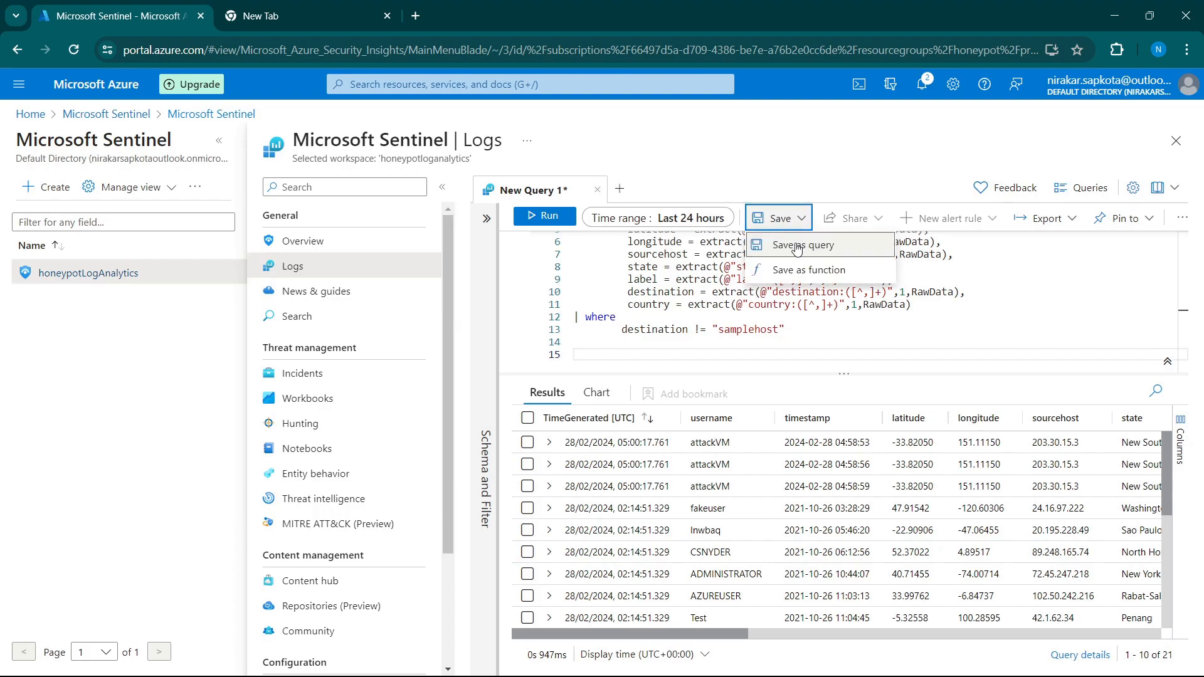
{"action": "left_click", "coordinate": [797, 247]}
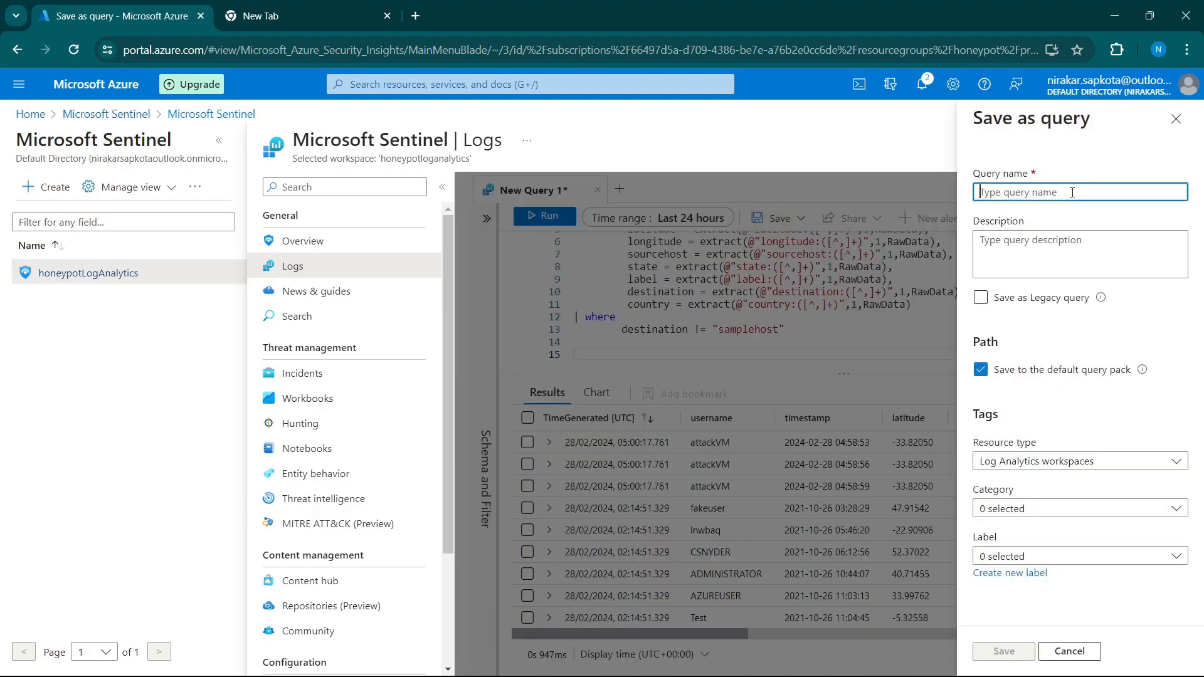
{"action": "type", "text": "FAILED_"}
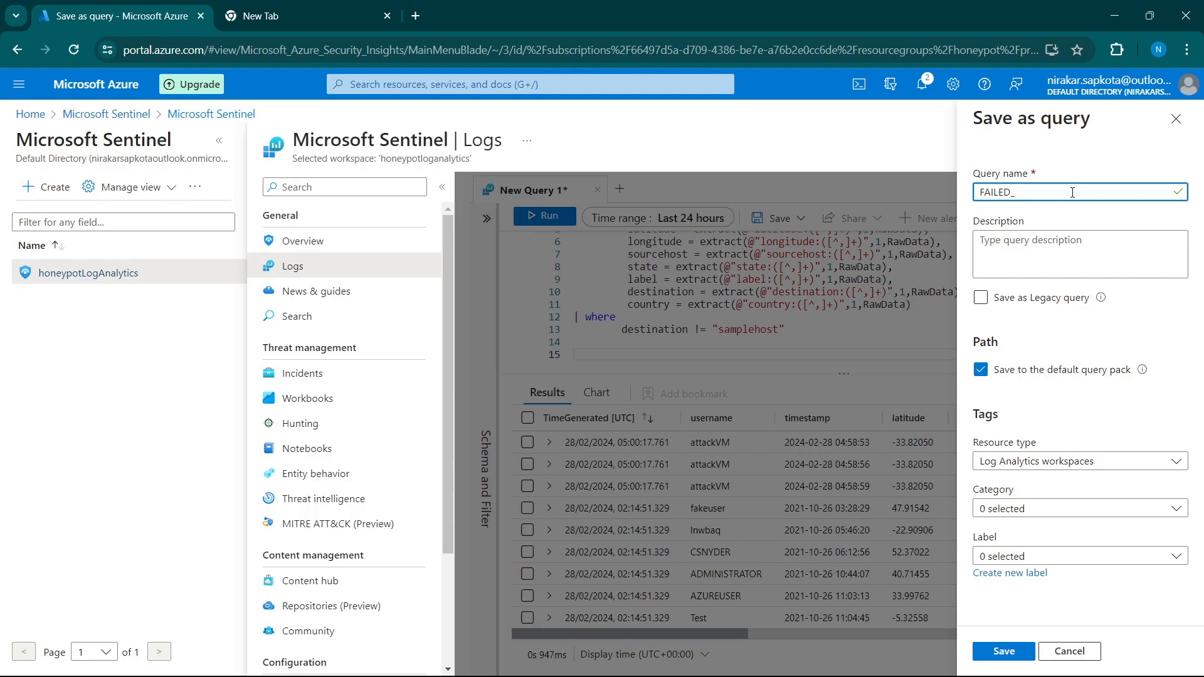
{"action": "left_click", "coordinate": [1017, 254]}
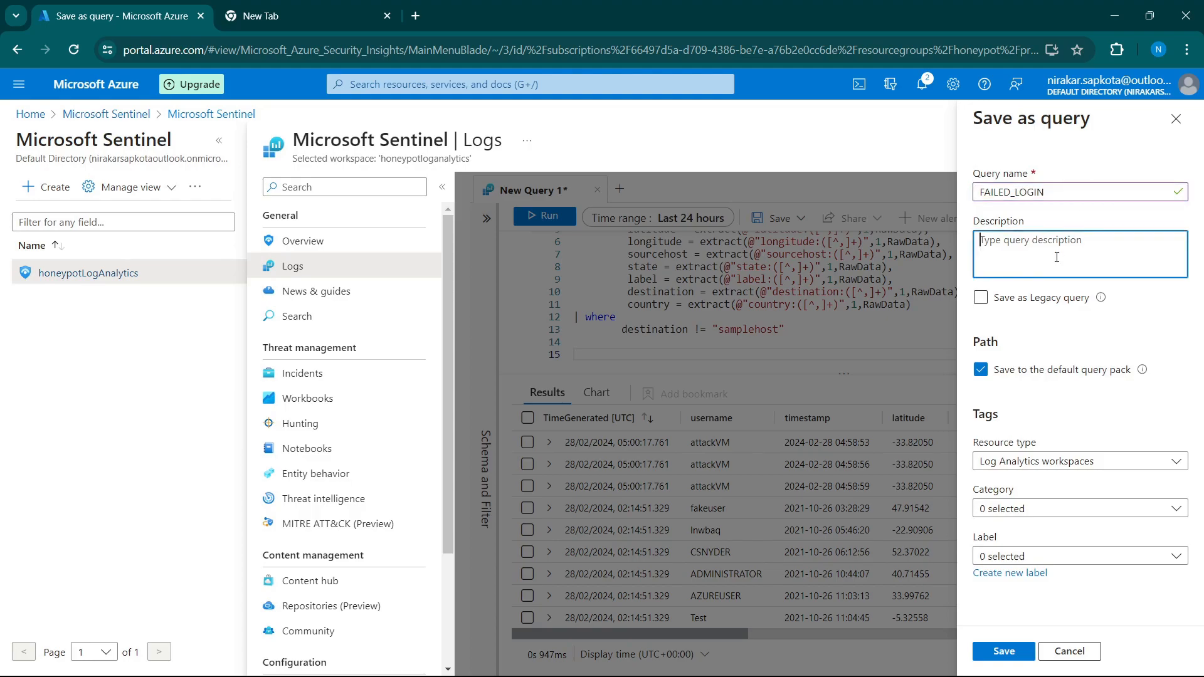
Assign the categories Audit, Network and Security to the query being saved.
{"action": "left_click", "coordinate": [1008, 464]}
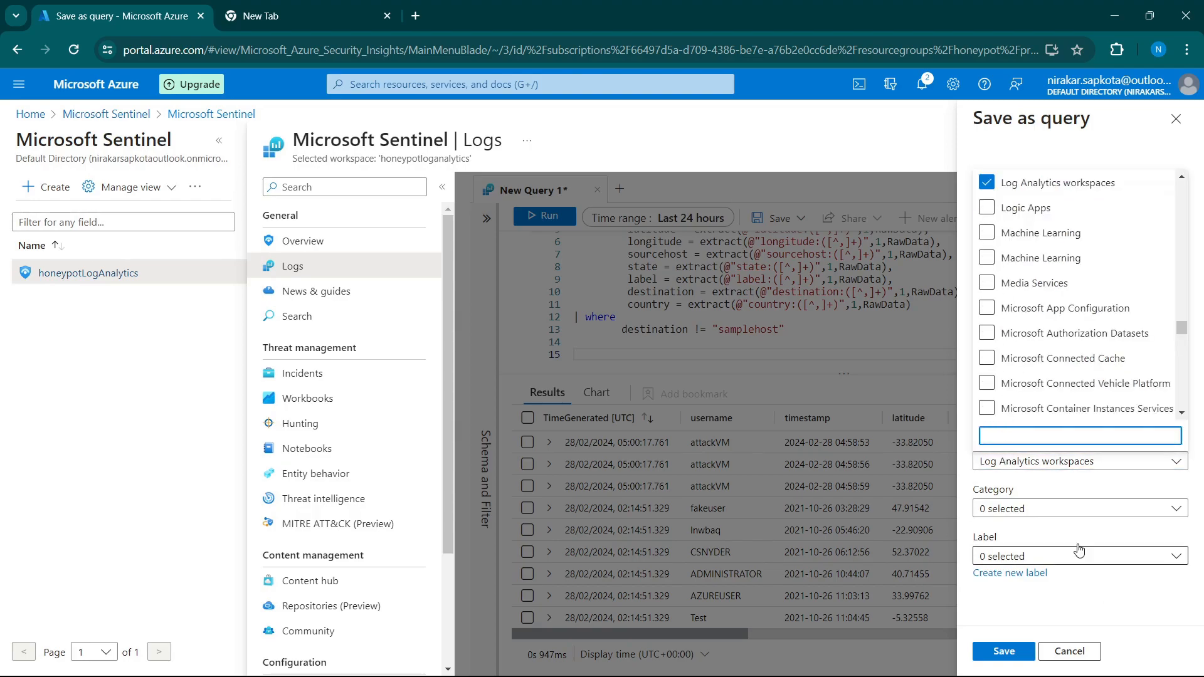
{"action": "left_click", "coordinate": [1056, 516]}
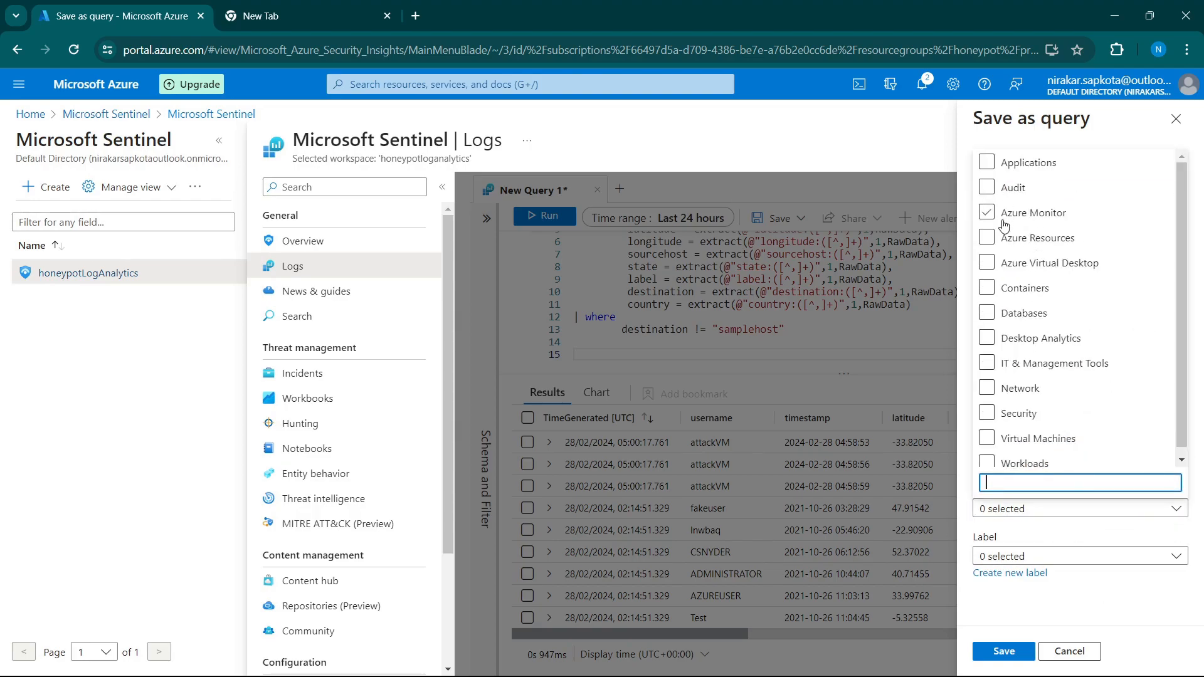
{"action": "left_click", "coordinate": [988, 188]}
{"action": "left_click", "coordinate": [988, 389]}
{"action": "left_click", "coordinate": [988, 414]}
{"action": "left_click", "coordinate": [1120, 612]}
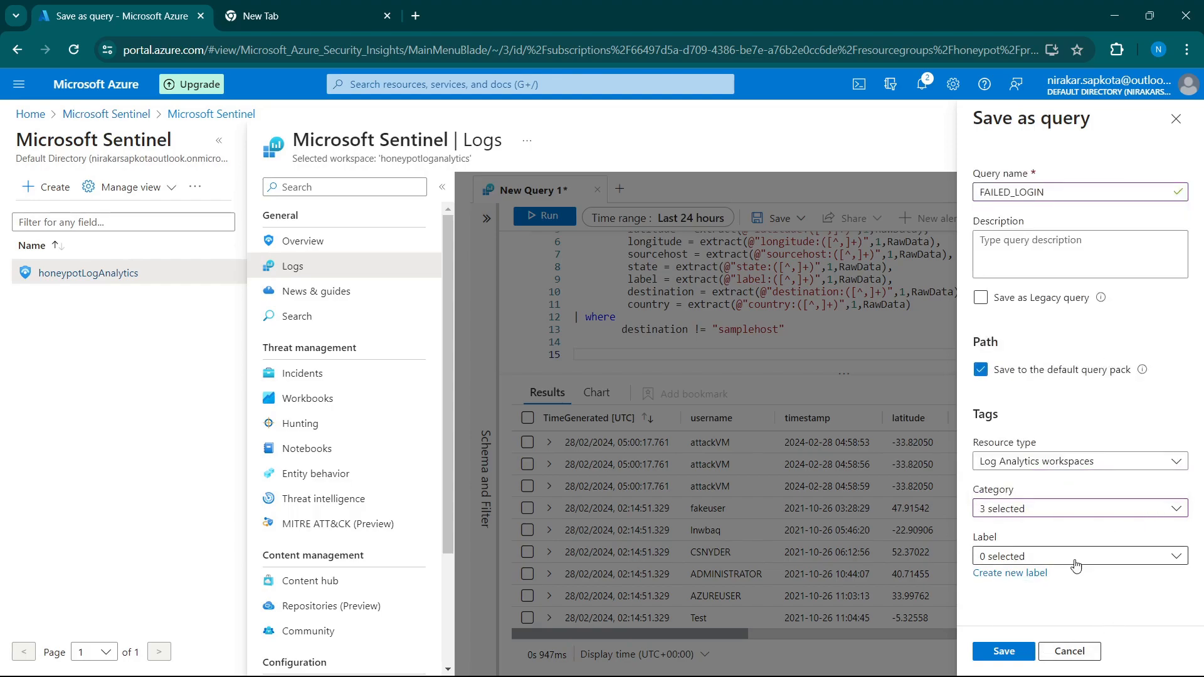
Create the label LOGIN FAILED MAP for the query and save the query.
{"action": "left_click", "coordinate": [1021, 575]}
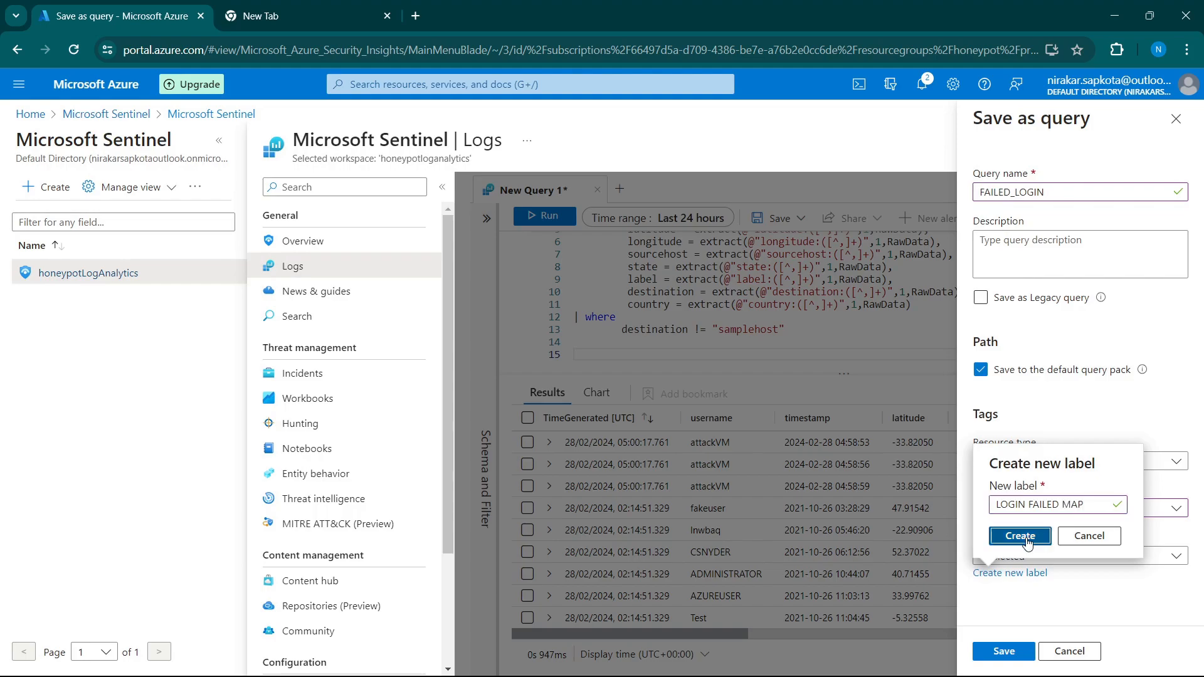
{"action": "left_click", "coordinate": [1030, 535]}
{"action": "left_click", "coordinate": [1006, 653]}
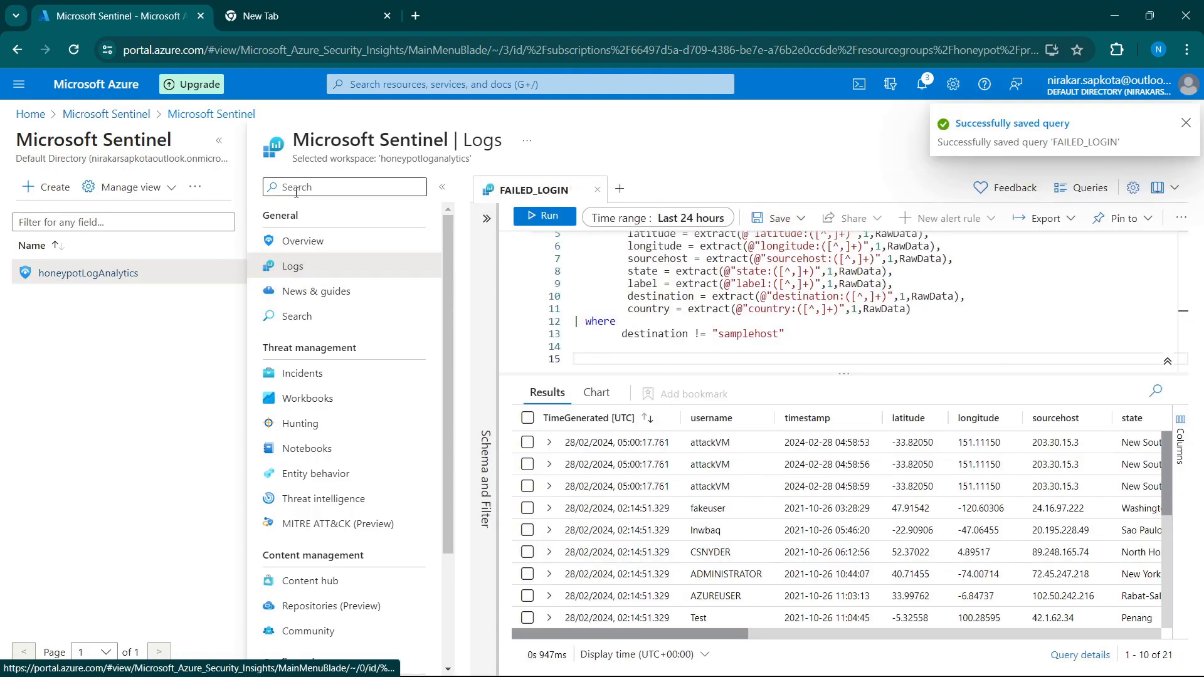
Open a new query alongside FAILED_LOGIN and search the workspace's available queries for login.
{"action": "left_click", "coordinate": [296, 188]}
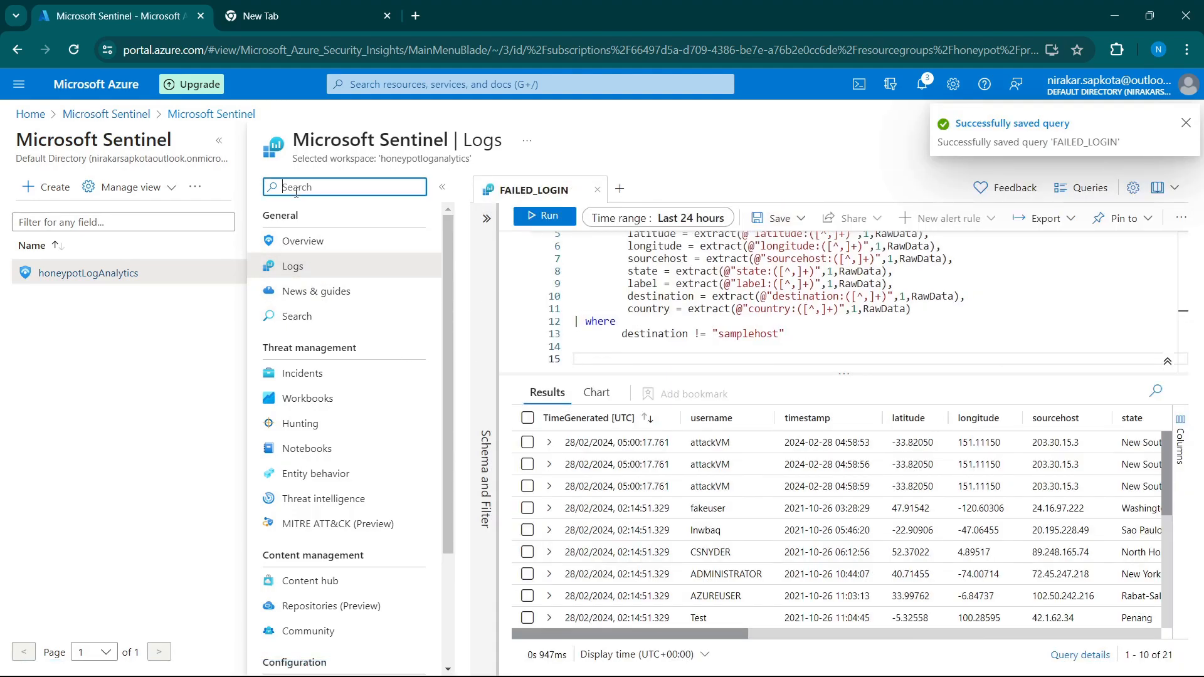
{"action": "left_click", "coordinate": [324, 271]}
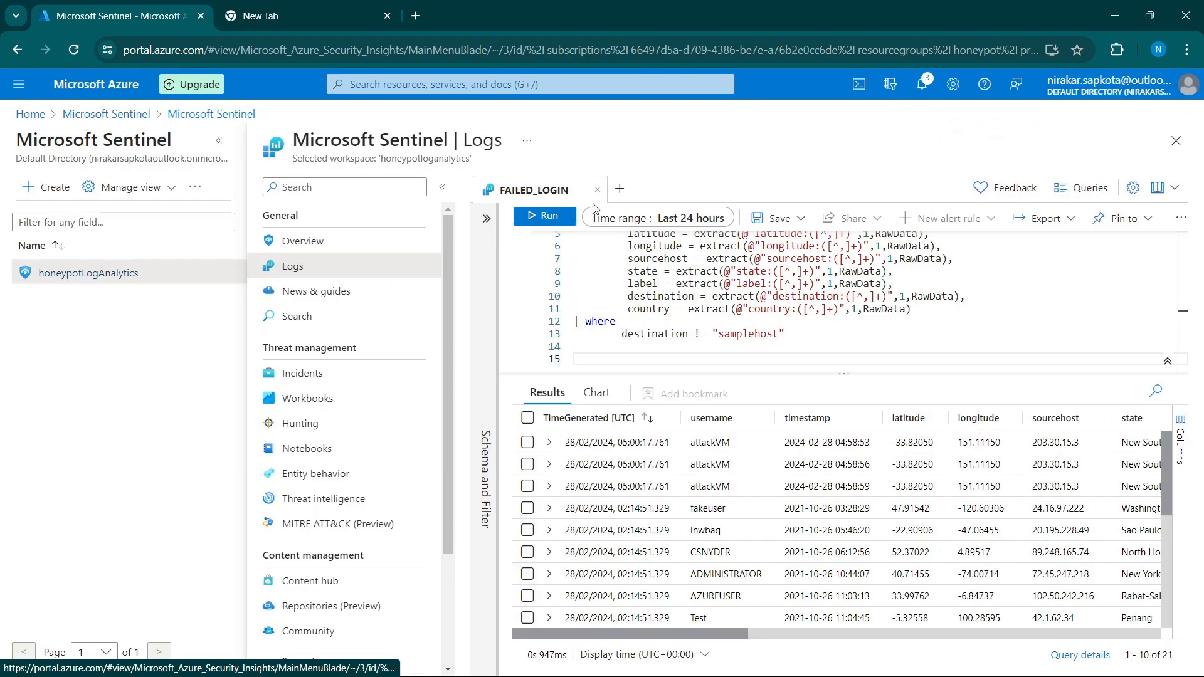
{"action": "left_click", "coordinate": [620, 189]}
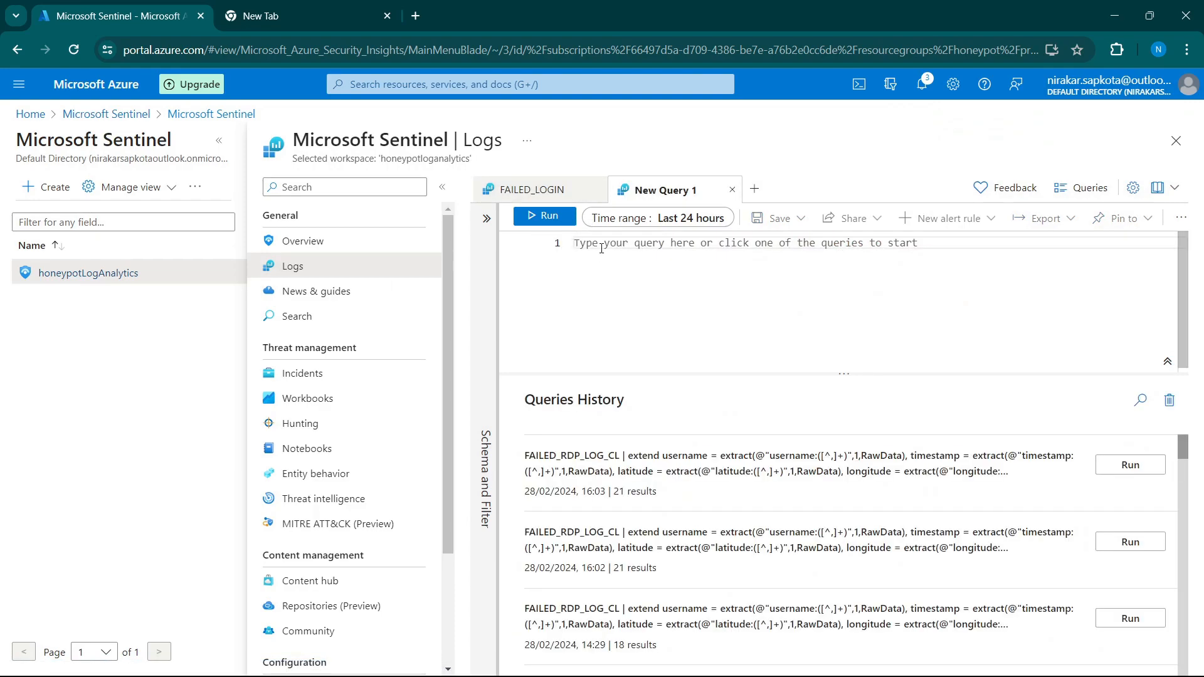
{"action": "left_click", "coordinate": [487, 219]}
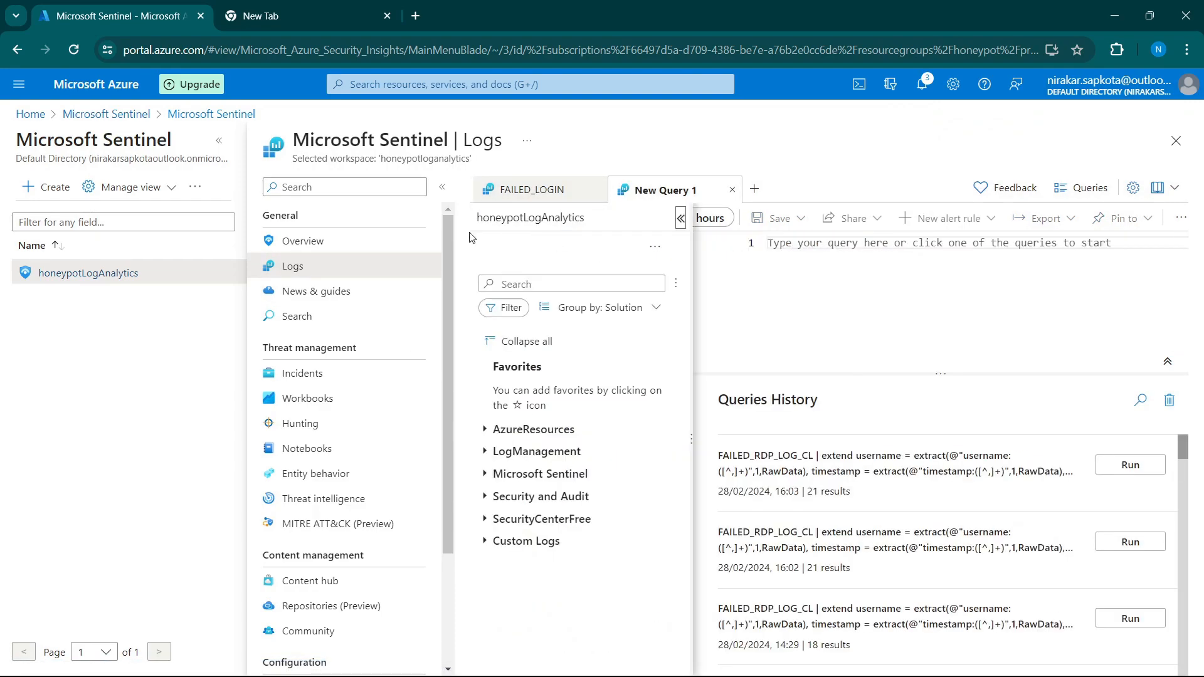
{"action": "left_click", "coordinate": [544, 247]}
{"action": "left_click", "coordinate": [527, 283]}
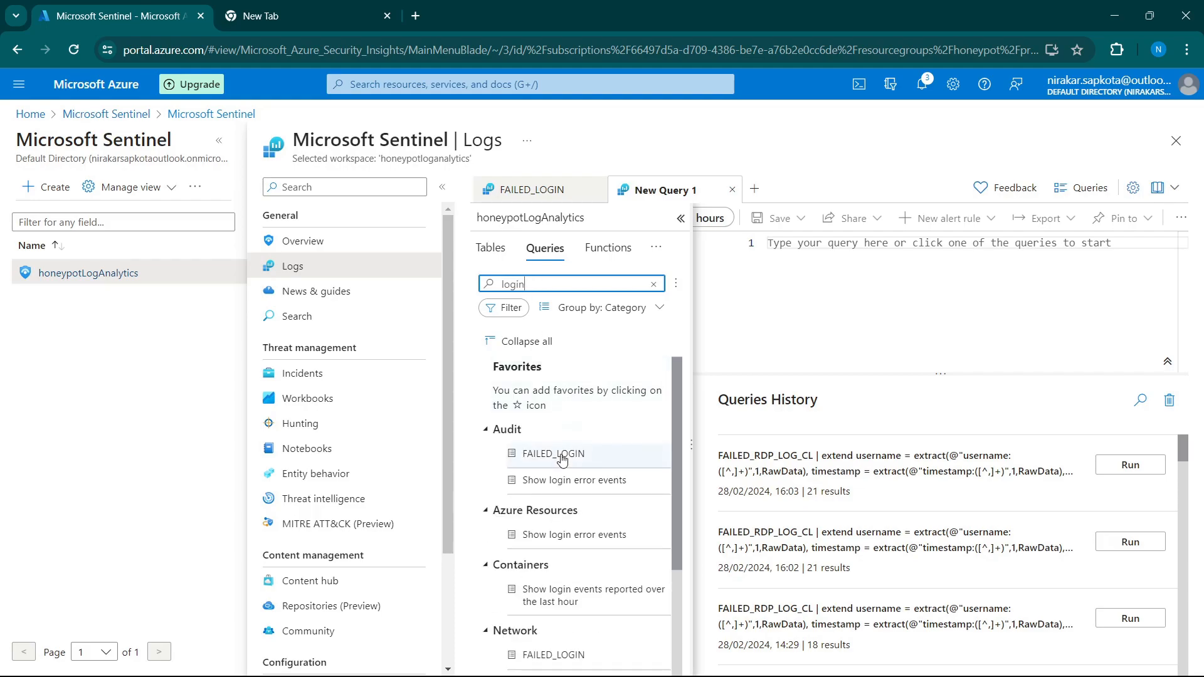
{"action": "mouse_move", "coordinate": [561, 655]}
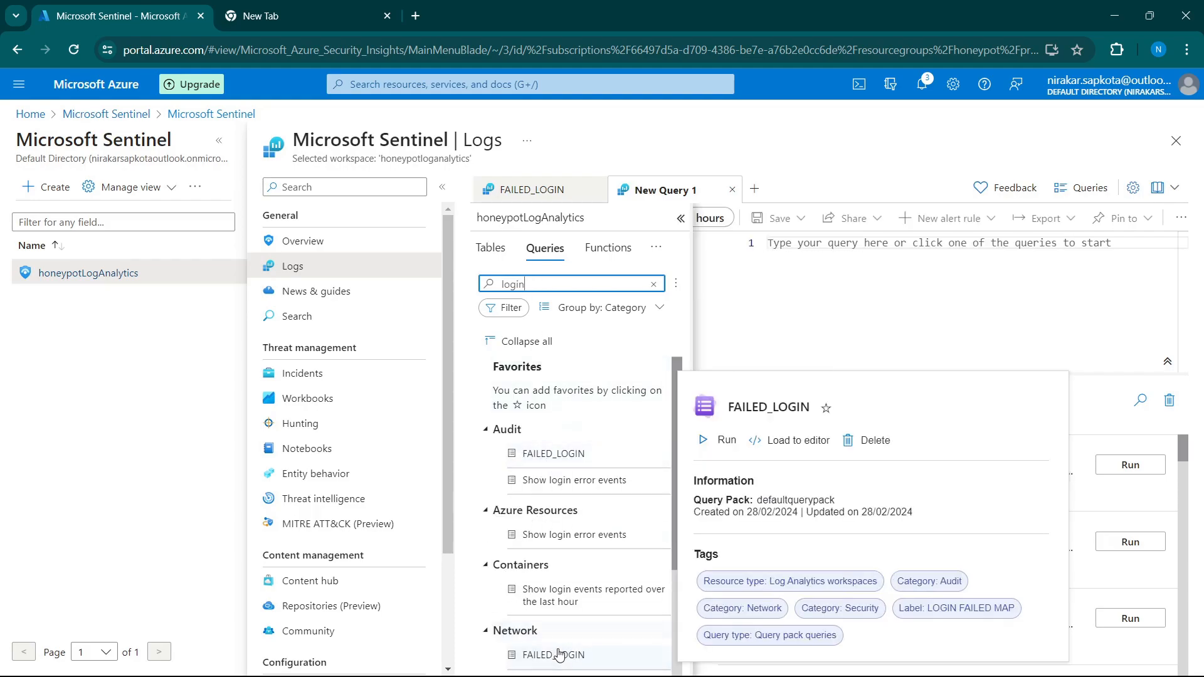
Run the saved FAILED_LOGIN query from the Audit category and look through its results.
{"action": "left_click", "coordinate": [528, 457]}
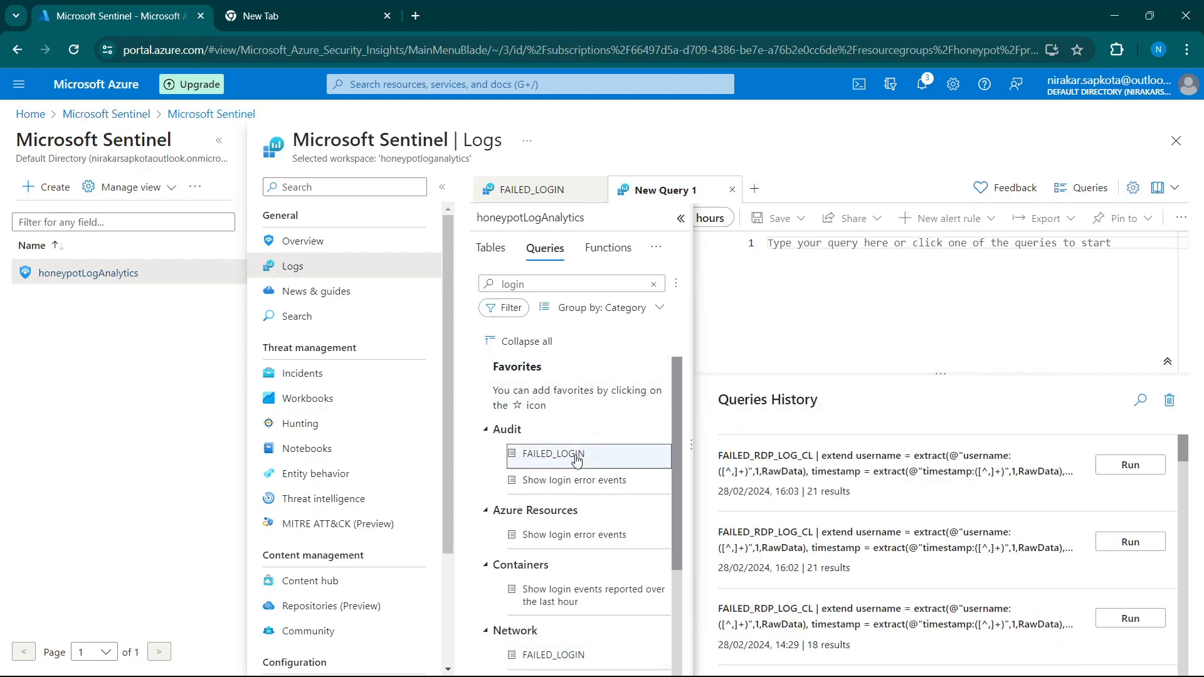
{"action": "mouse_move", "coordinate": [577, 459]}
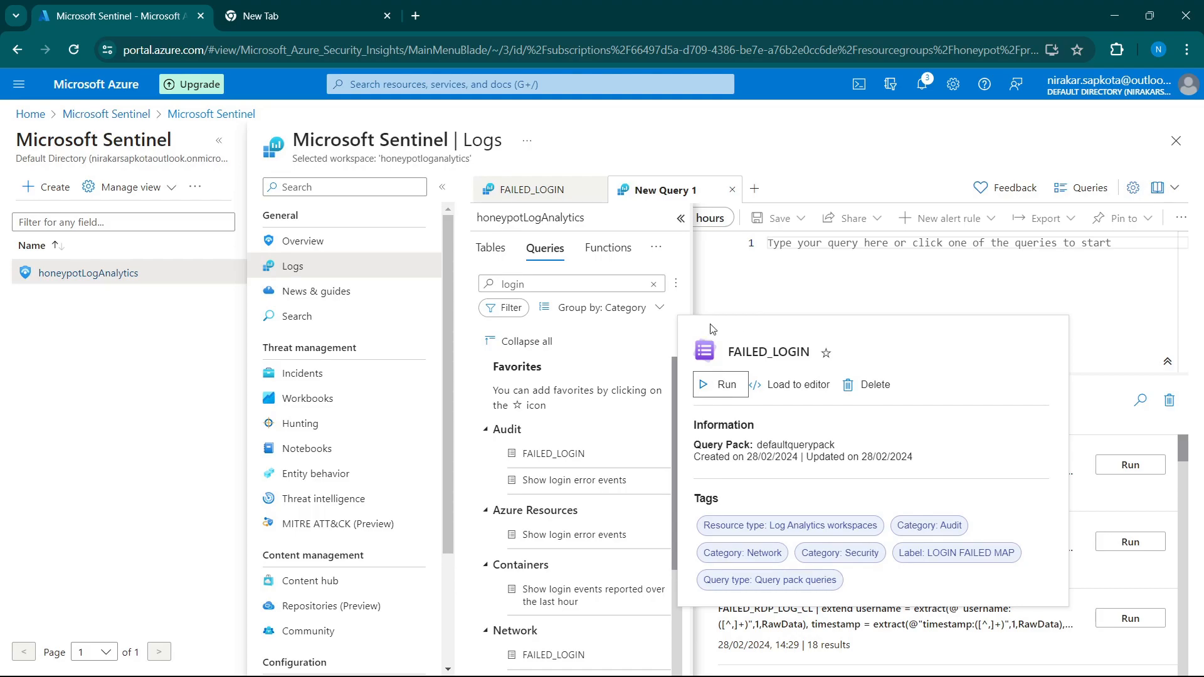
{"action": "left_click", "coordinate": [720, 384]}
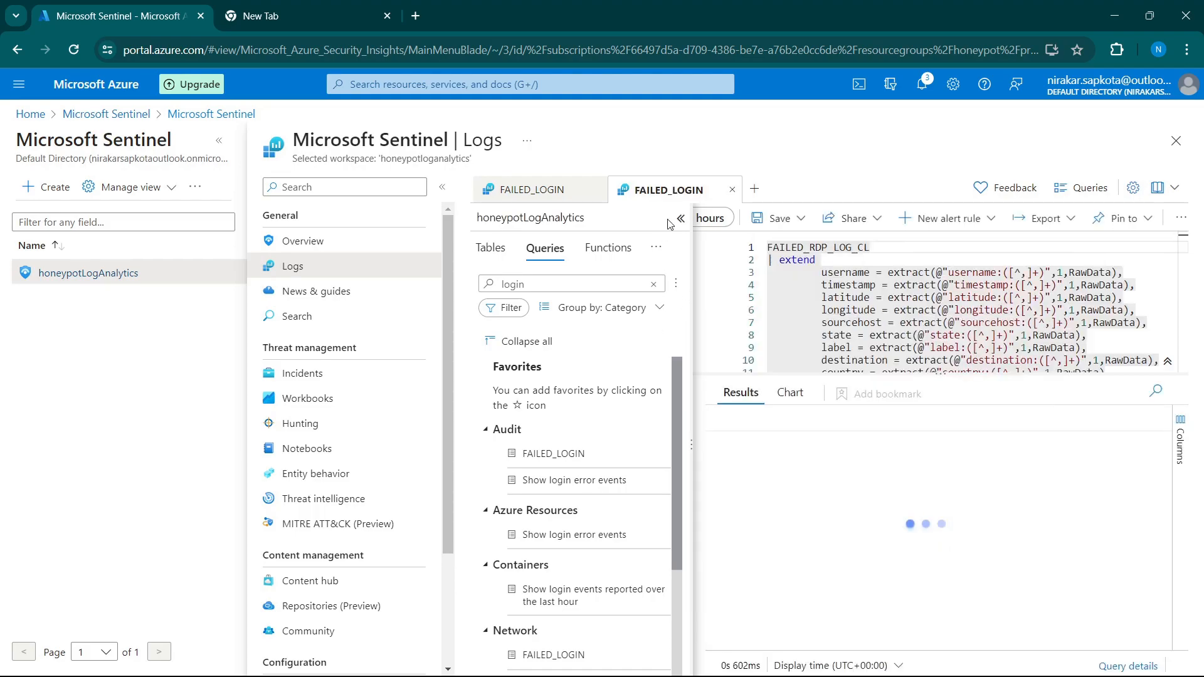
{"action": "scroll", "coordinate": [650, 485], "scroll_direction": "down", "scroll_amount": 4}
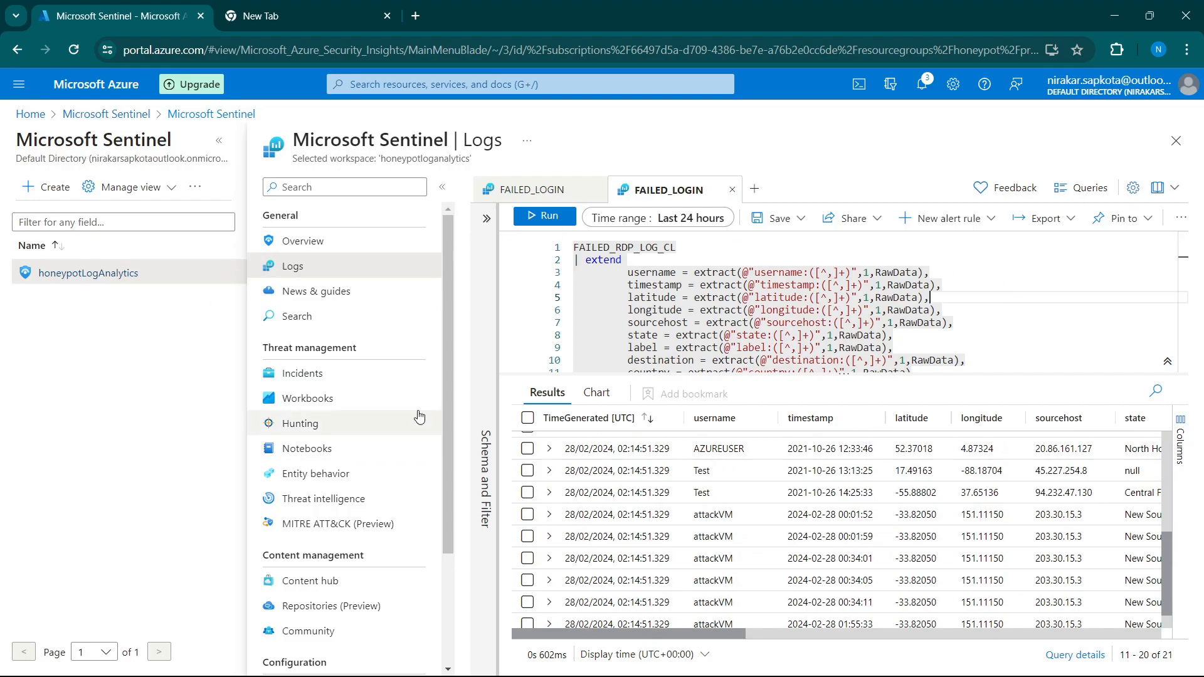
Add a new workbook in Microsoft Sentinel and switch it to editing mode.
{"action": "left_click", "coordinate": [310, 398]}
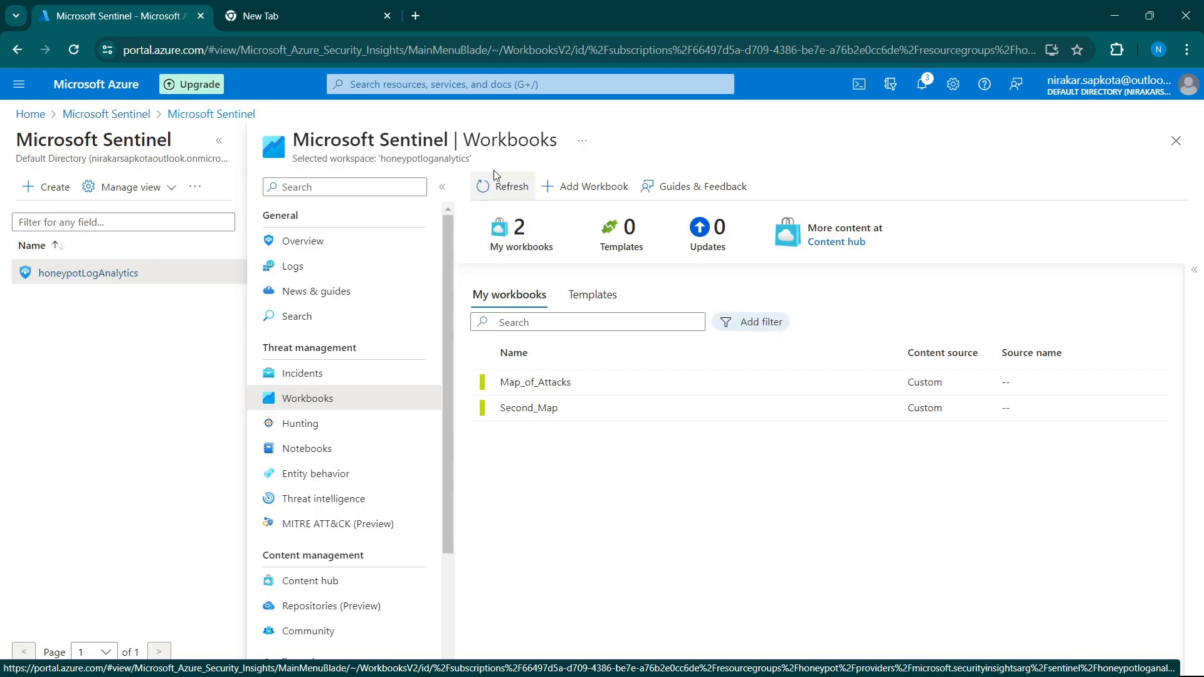
{"action": "left_click", "coordinate": [595, 191]}
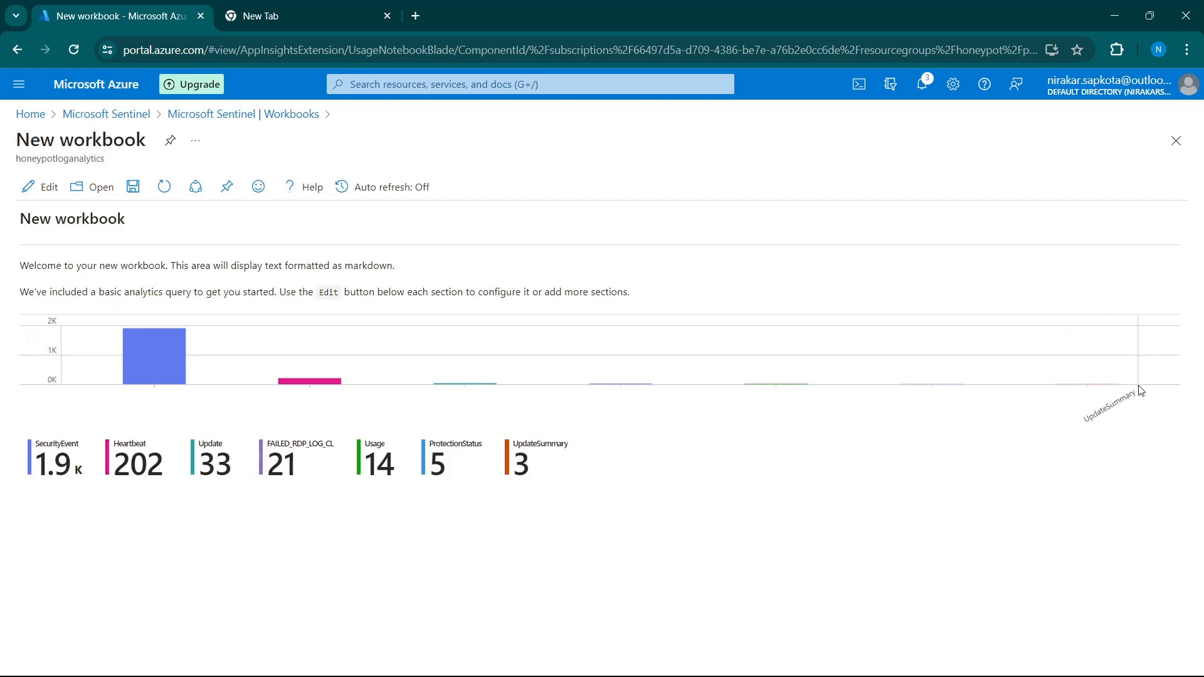
{"action": "left_click", "coordinate": [50, 187]}
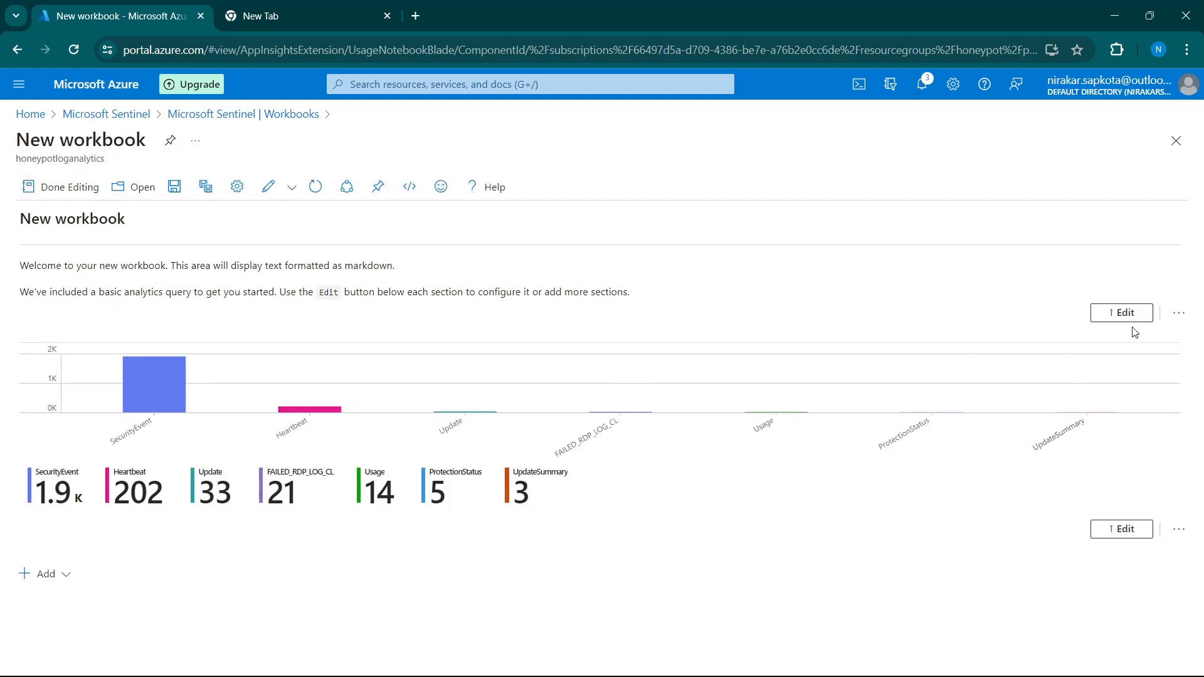
Remove the default welcome text and the default analytics query from the new workbook.
{"action": "left_click", "coordinate": [1178, 312]}
{"action": "left_click", "coordinate": [1157, 418]}
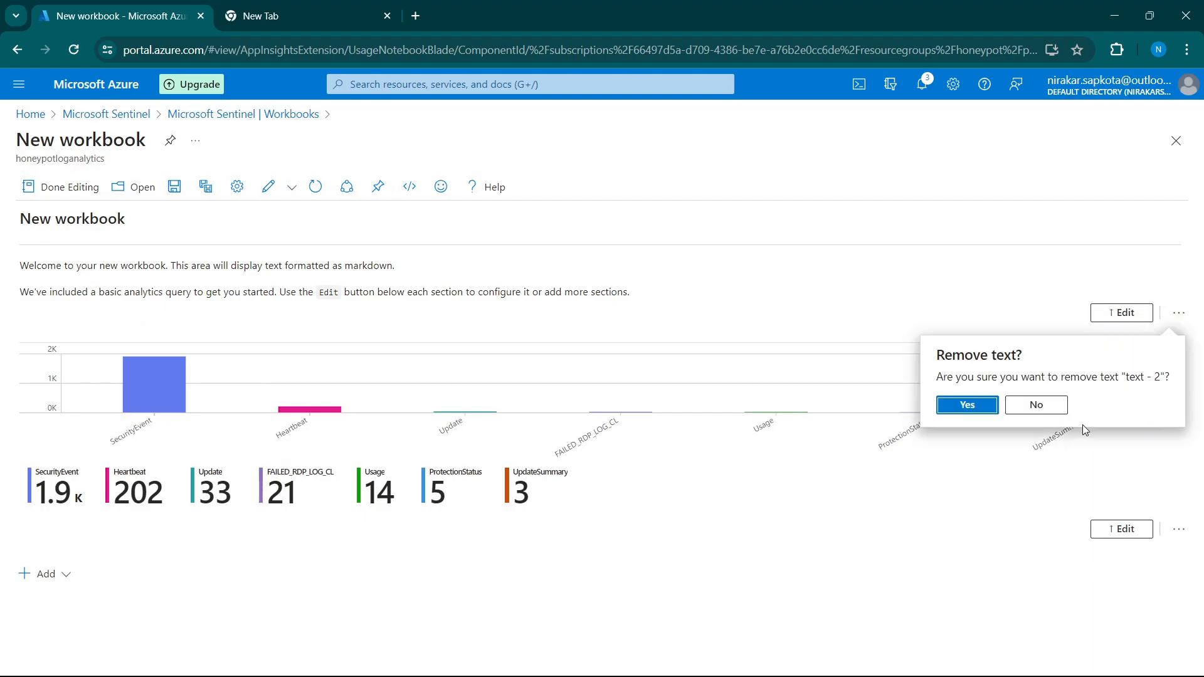
{"action": "left_click", "coordinate": [996, 407]}
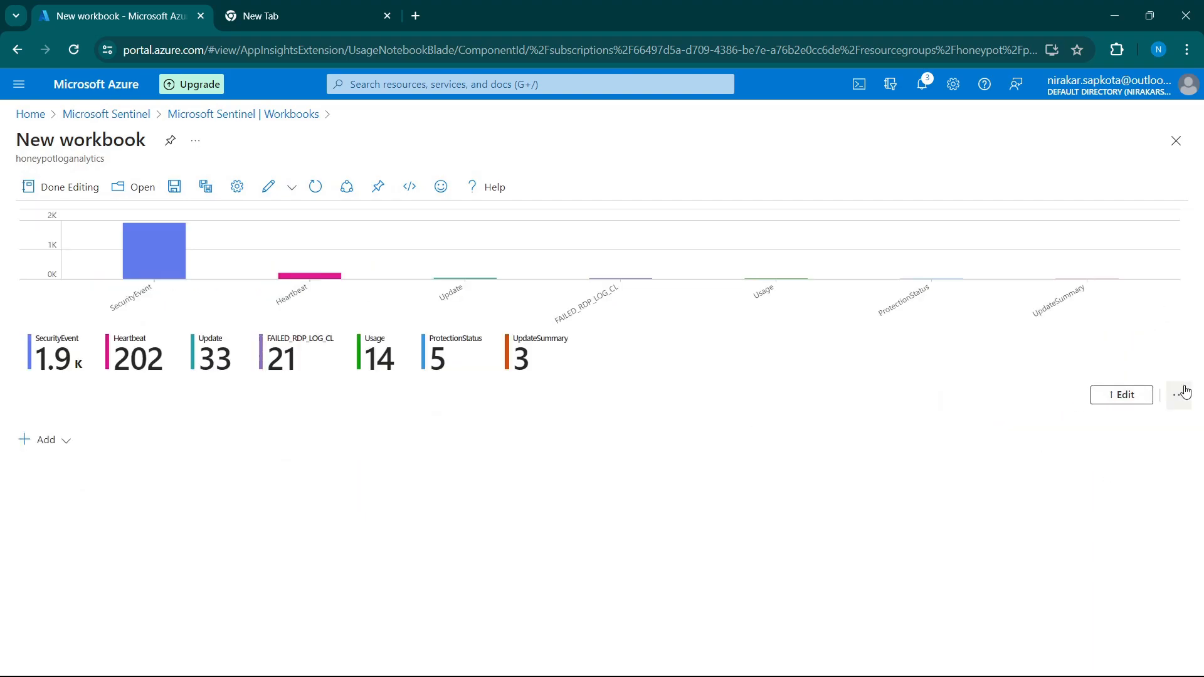
{"action": "left_click", "coordinate": [1180, 391]}
{"action": "left_click", "coordinate": [1143, 500]}
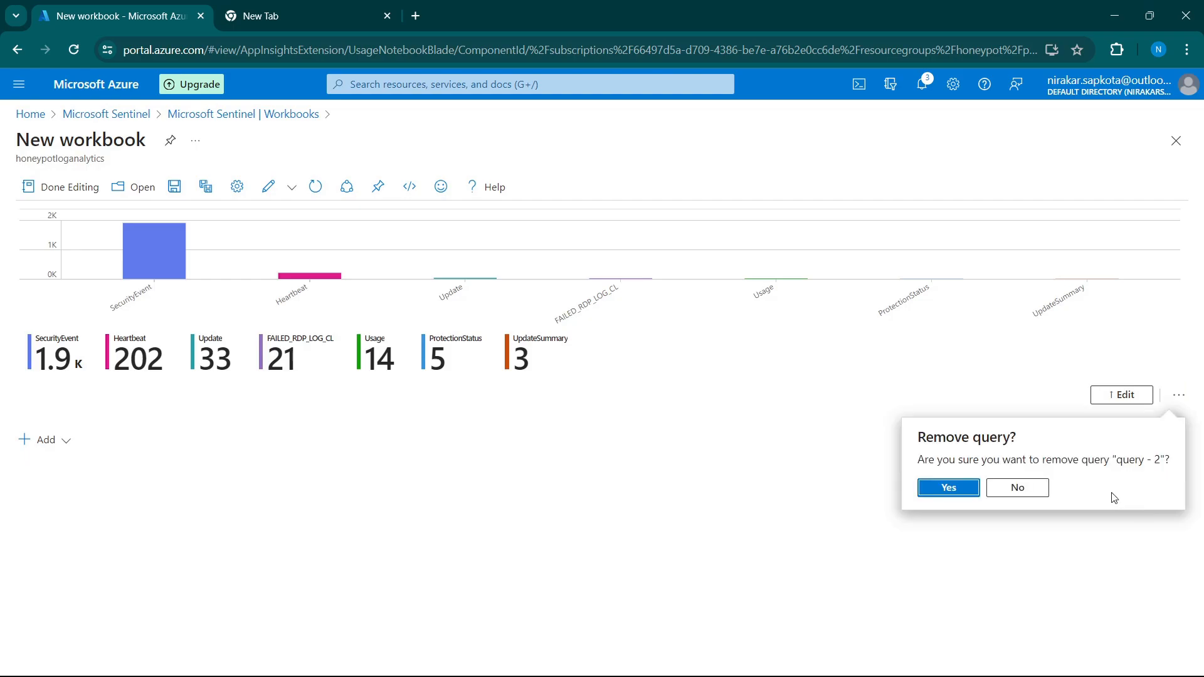
{"action": "left_click", "coordinate": [948, 488]}
Add a query item to the empty workbook.
{"action": "left_click", "coordinate": [47, 330]}
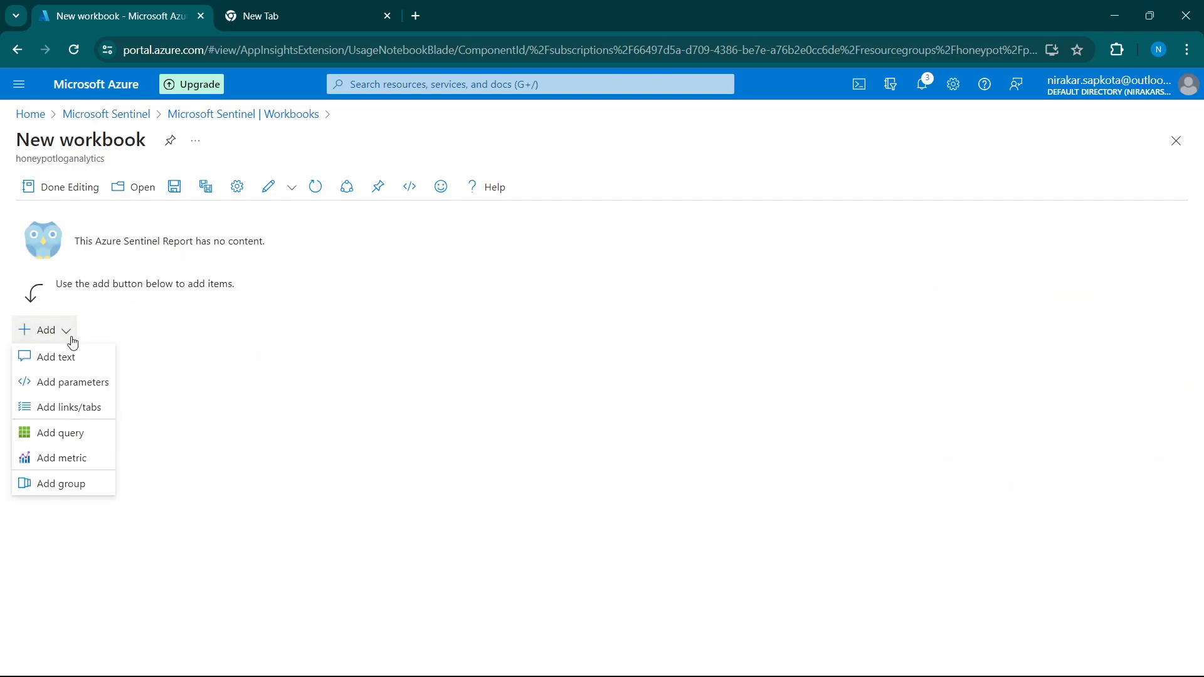
{"action": "left_click", "coordinate": [88, 435]}
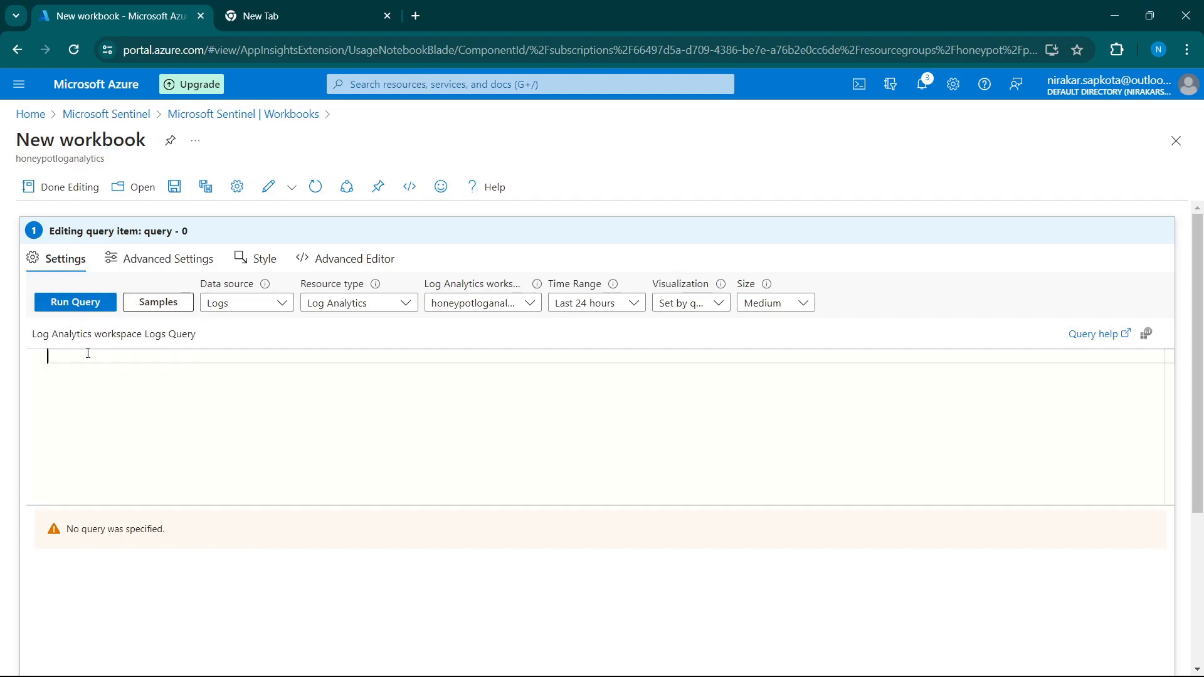
{"action": "type", "text": "fa"}
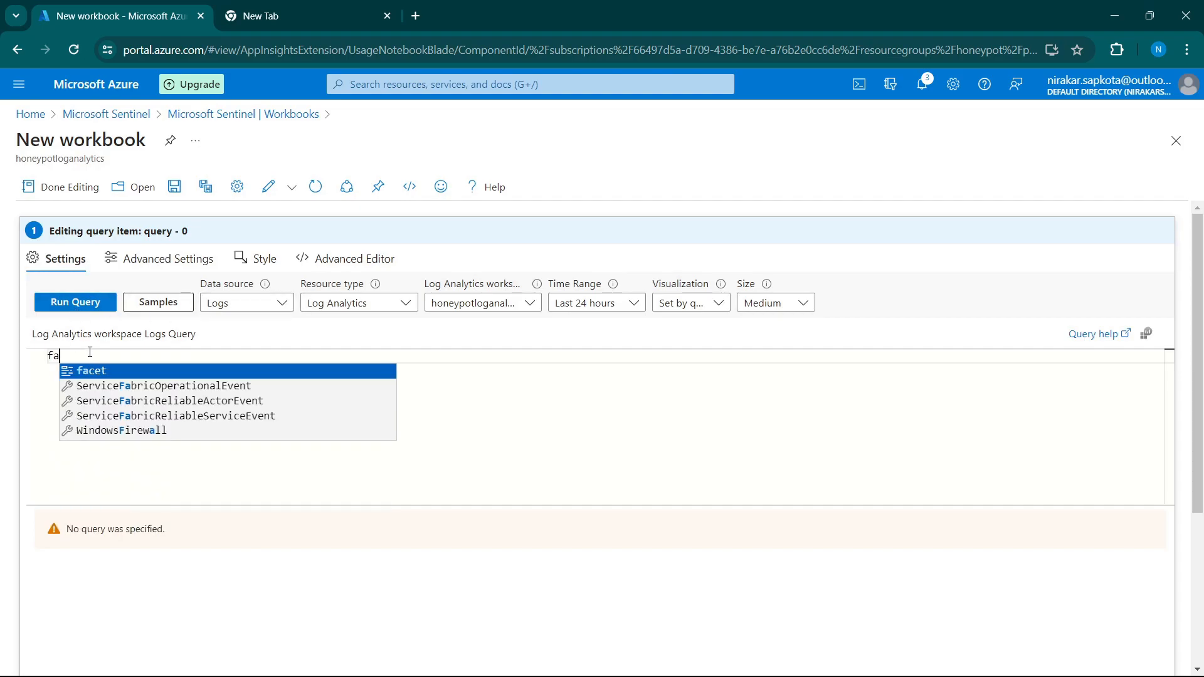
{"action": "left_click_drag", "start_coordinate": [90, 352], "coordinate": [3, 358]}
{"action": "key", "text": "BackSpace"}
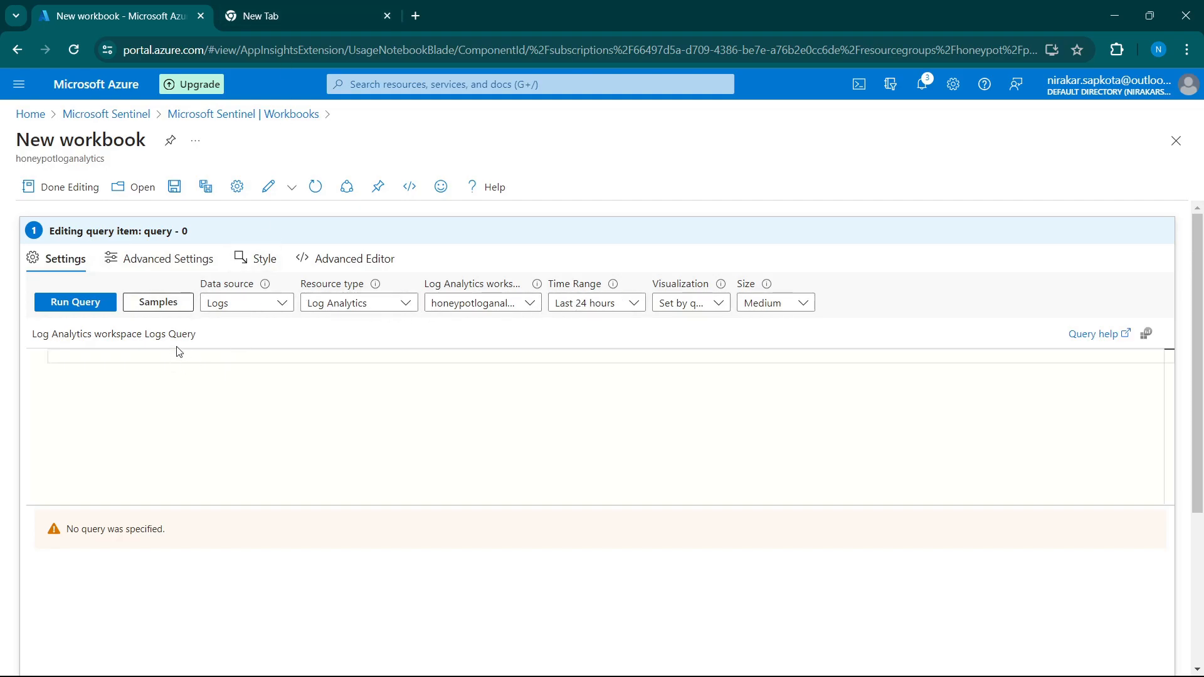
{"action": "type", "text": "F"}
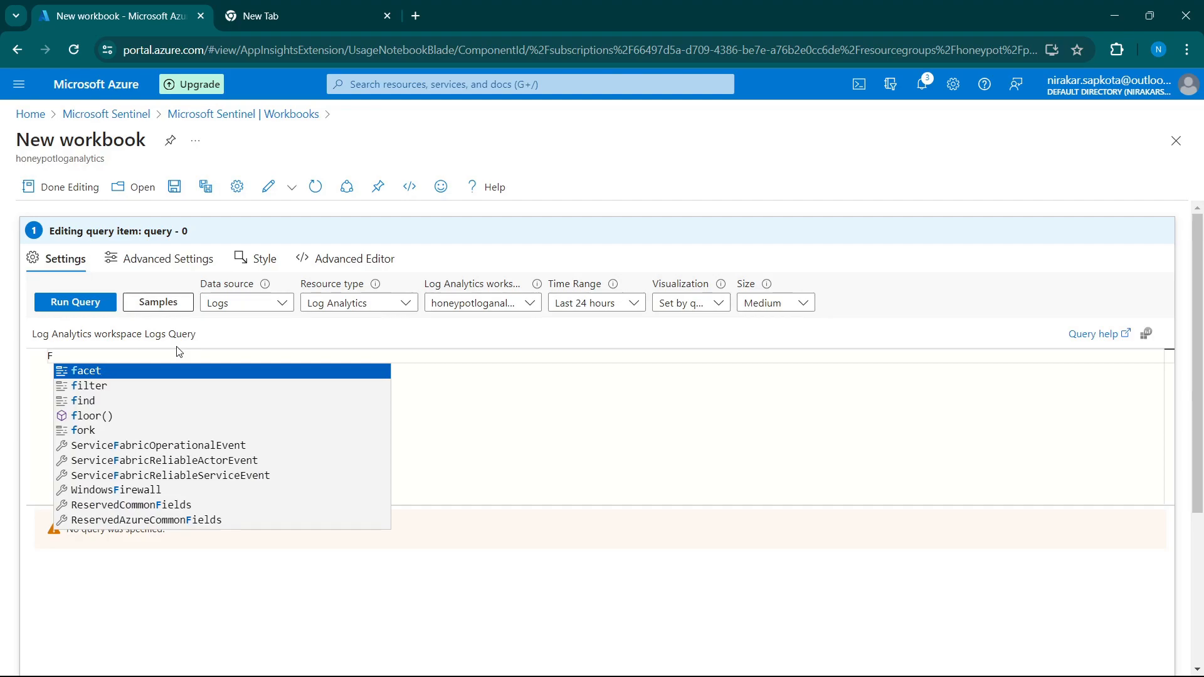
{"action": "type", "text": "ailed"}
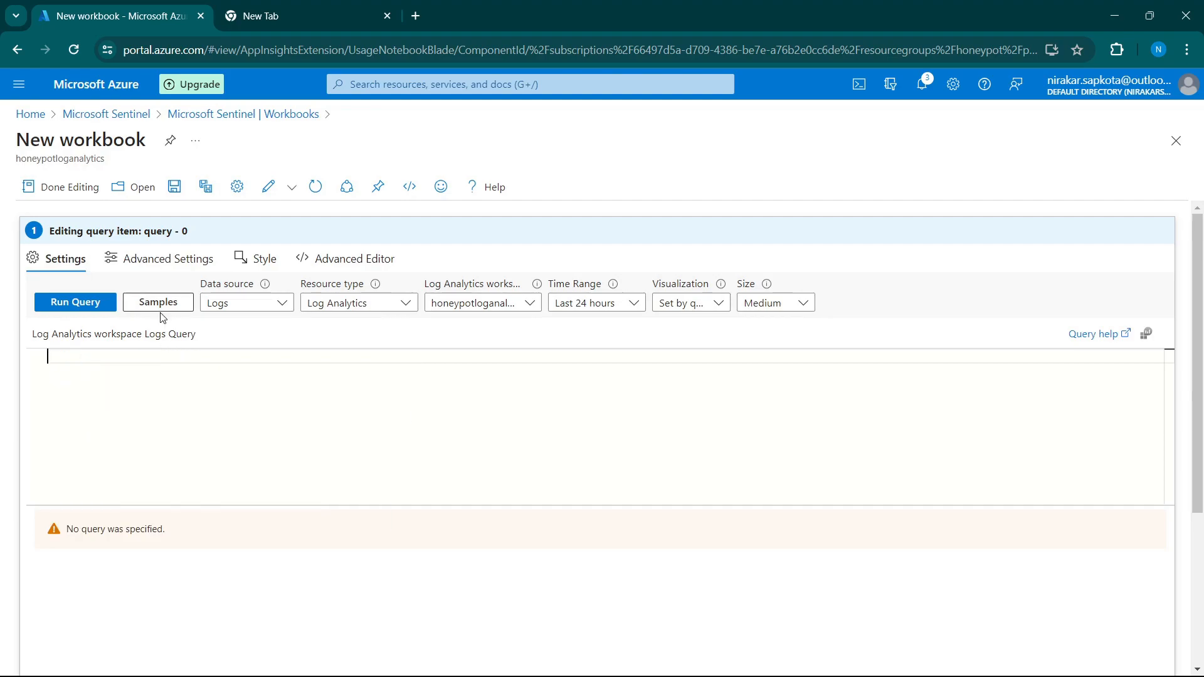
Sign in to the Azure portal in the second browser tab and open the logs of the honeypotLogAnalytics workspace.
{"action": "left_click", "coordinate": [244, 15]}
{"action": "type", "text": "a"}
{"action": "key", "text": "Return"}
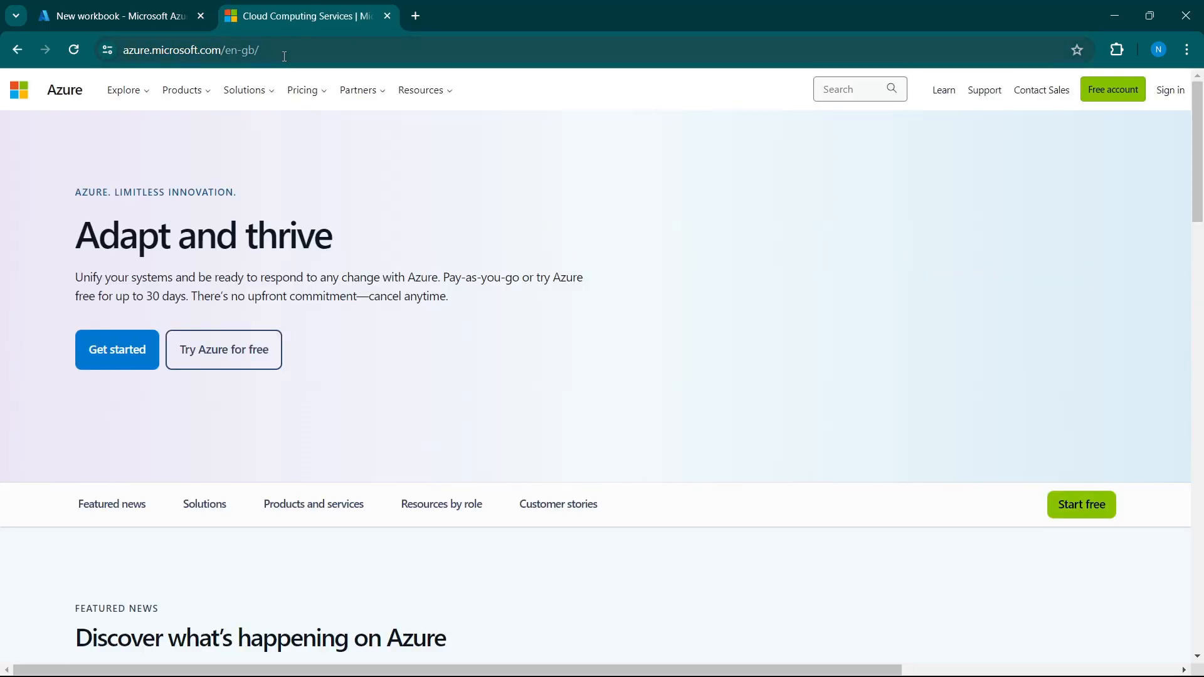
{"action": "left_click", "coordinate": [1171, 91]}
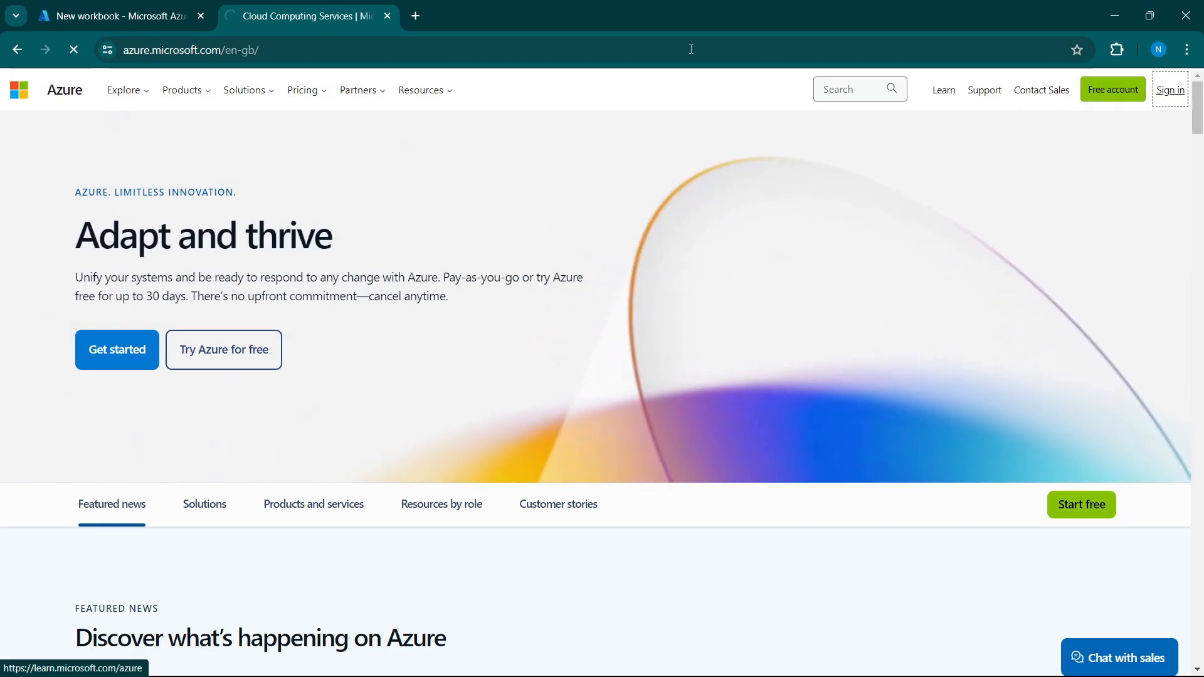
{"action": "left_click", "coordinate": [130, 8]}
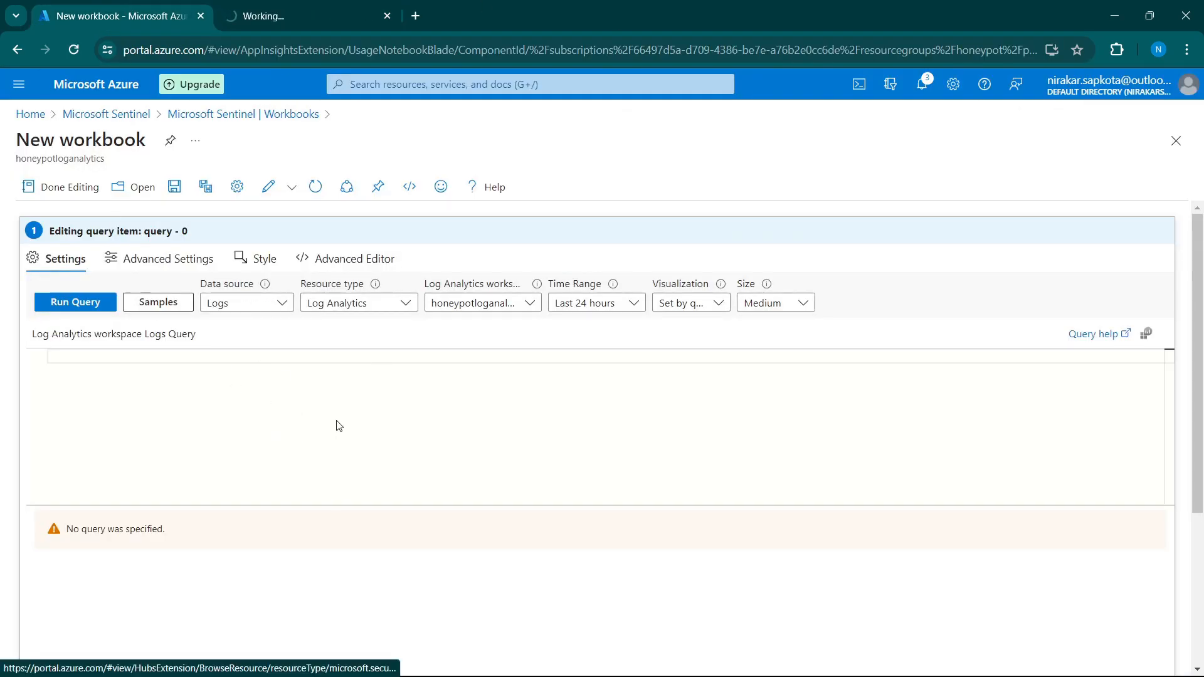
{"action": "left_click", "coordinate": [291, 7]}
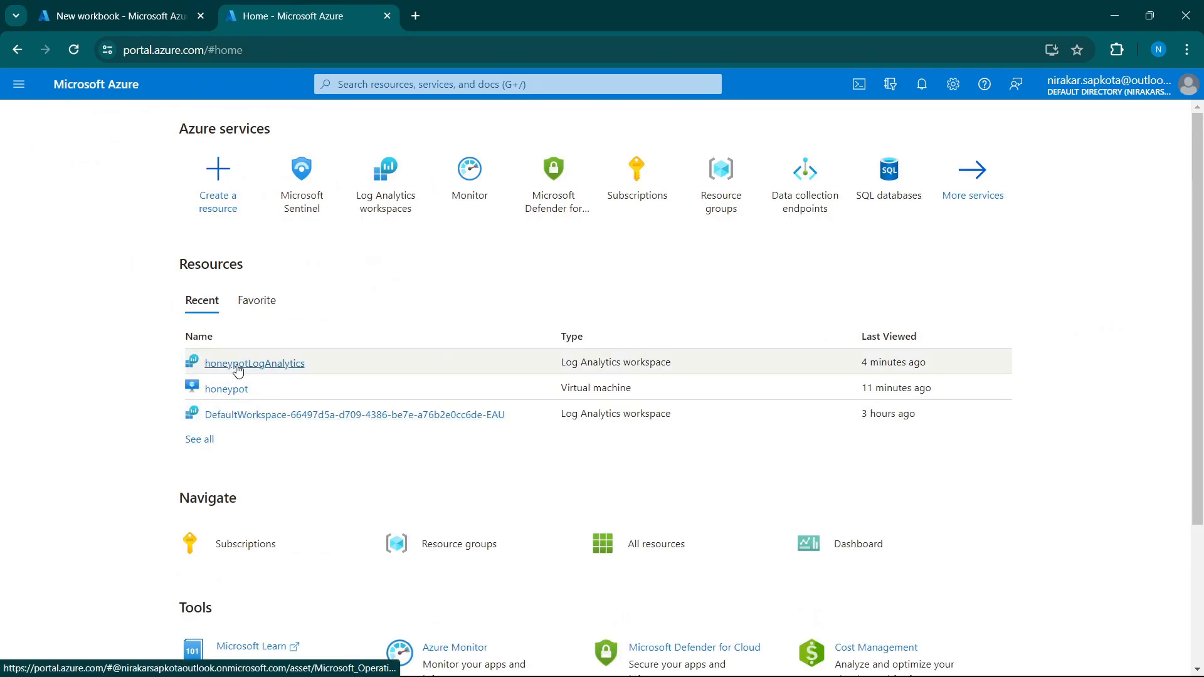
{"action": "left_click", "coordinate": [237, 369]}
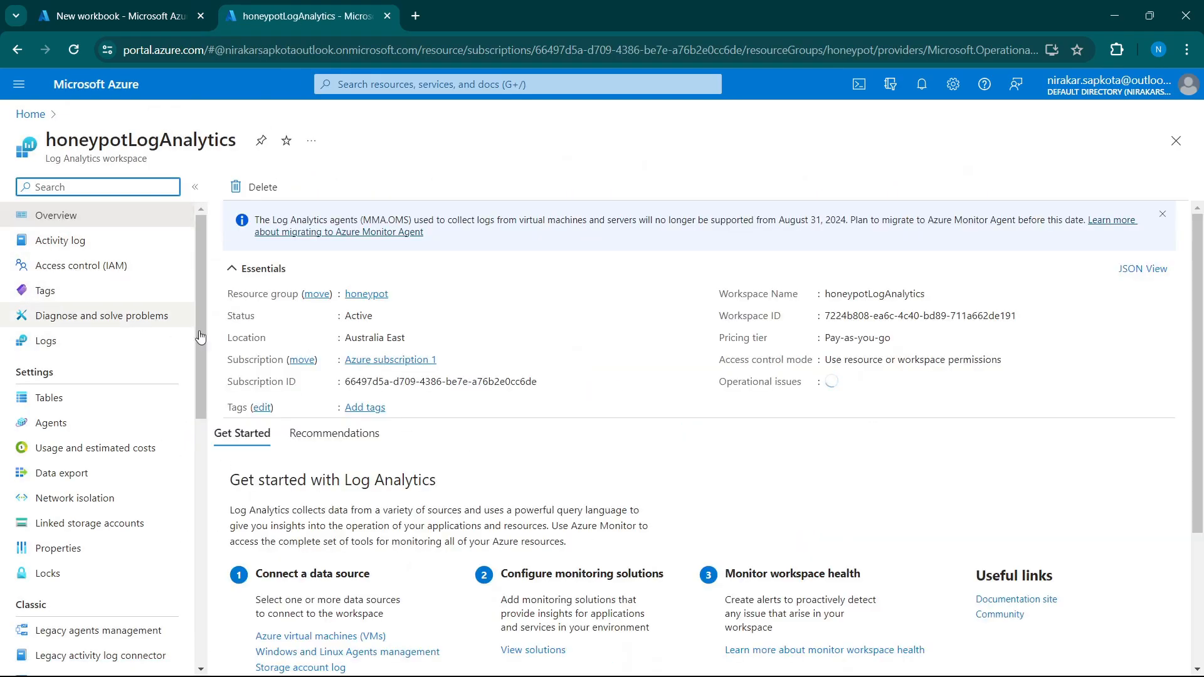
{"action": "left_click", "coordinate": [47, 340]}
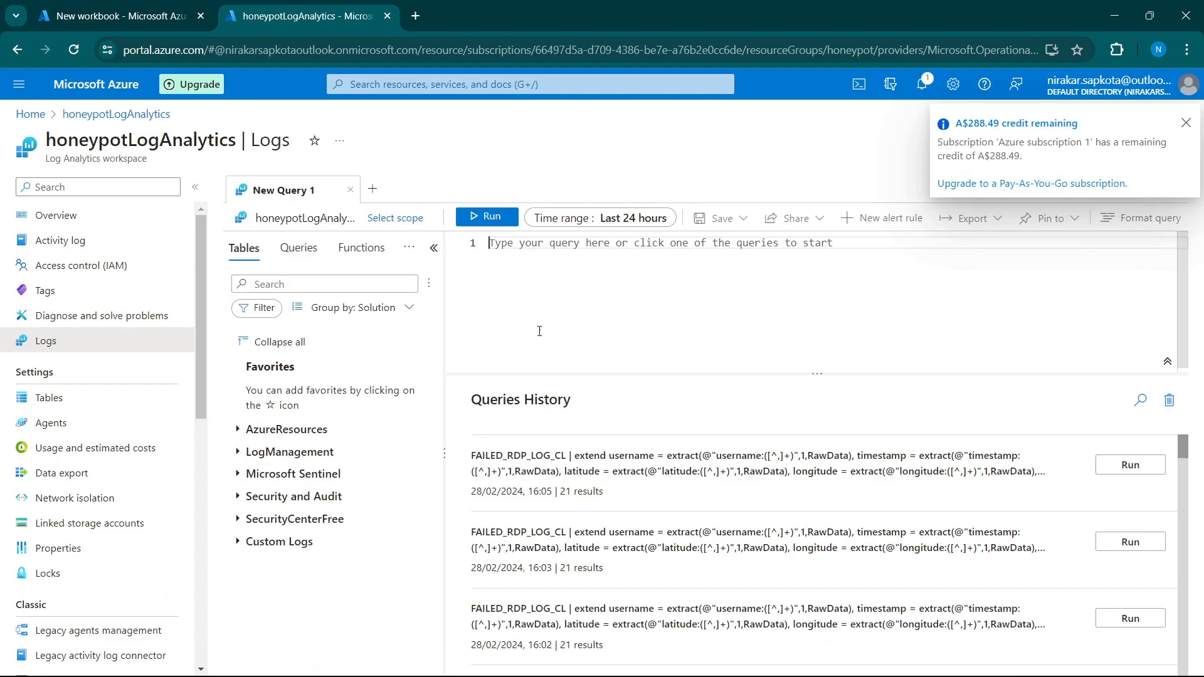
Run the most recent FAILED_RDP_LOG_CL query from the queries history and copy its full text.
{"action": "left_click", "coordinate": [1131, 465]}
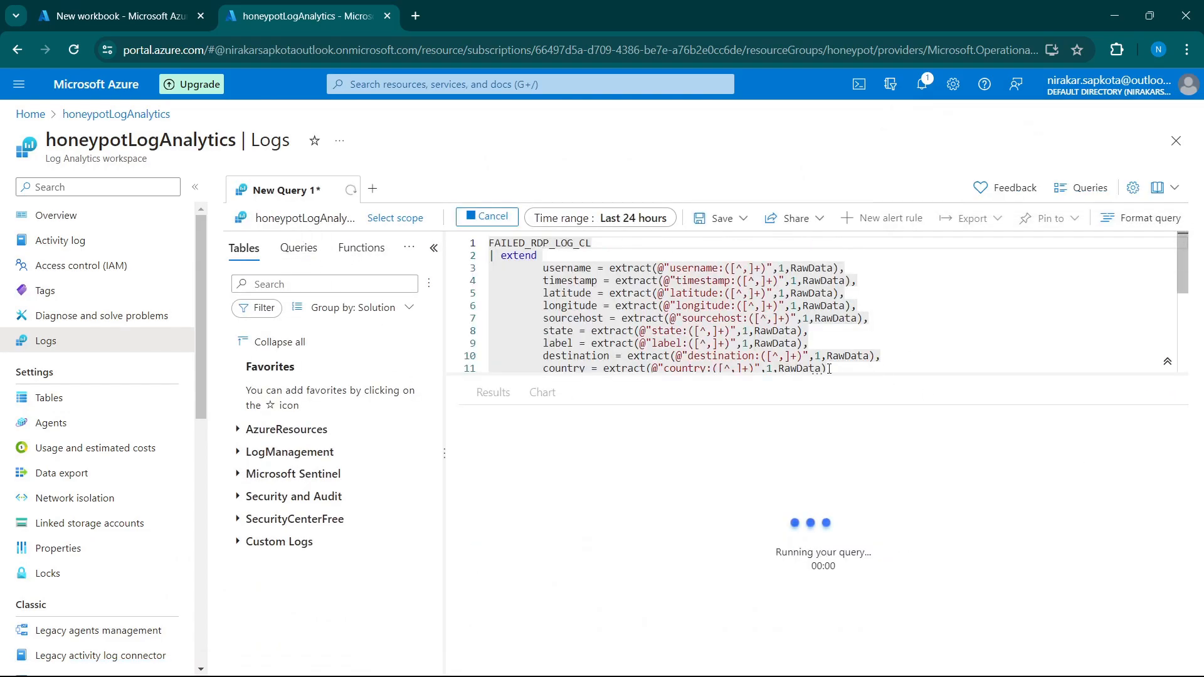
{"action": "scroll", "coordinate": [582, 294], "scroll_direction": "down", "scroll_amount": 2}
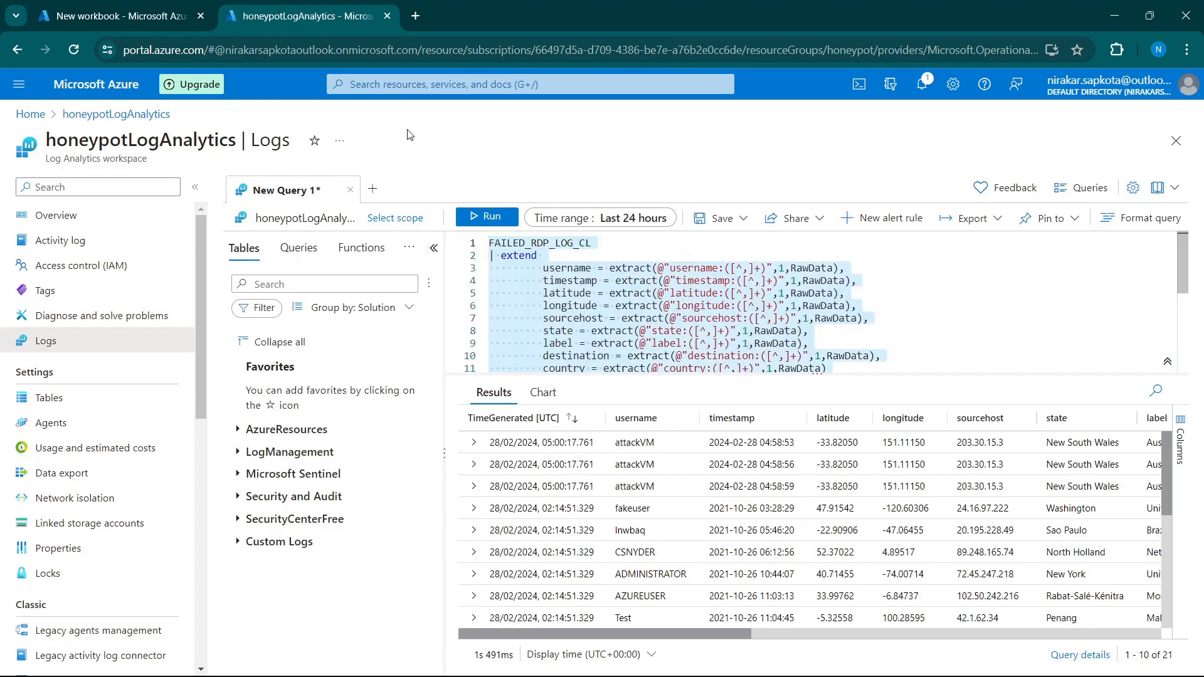
{"action": "right_click", "coordinate": [675, 298]}
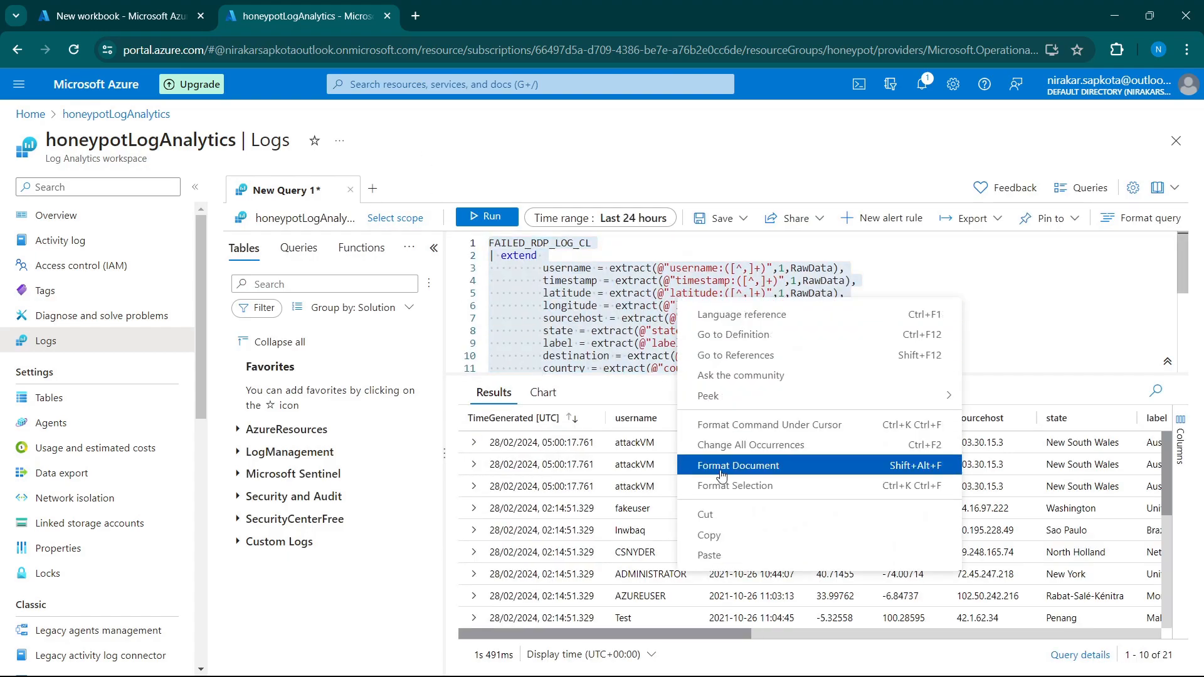
{"action": "left_click", "coordinate": [728, 531]}
Paste the copied FAILED_RDP_LOG_CL query into the new workbook's query item and run it.
{"action": "left_click", "coordinate": [170, 6]}
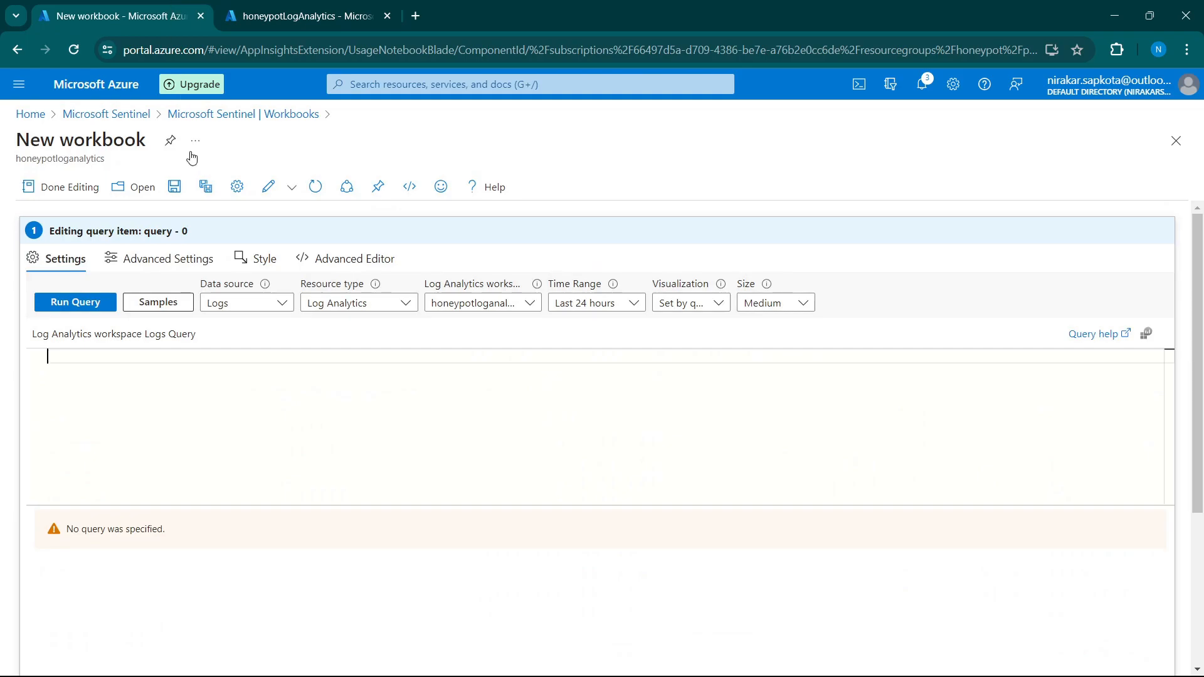
{"action": "right_click", "coordinate": [101, 356]}
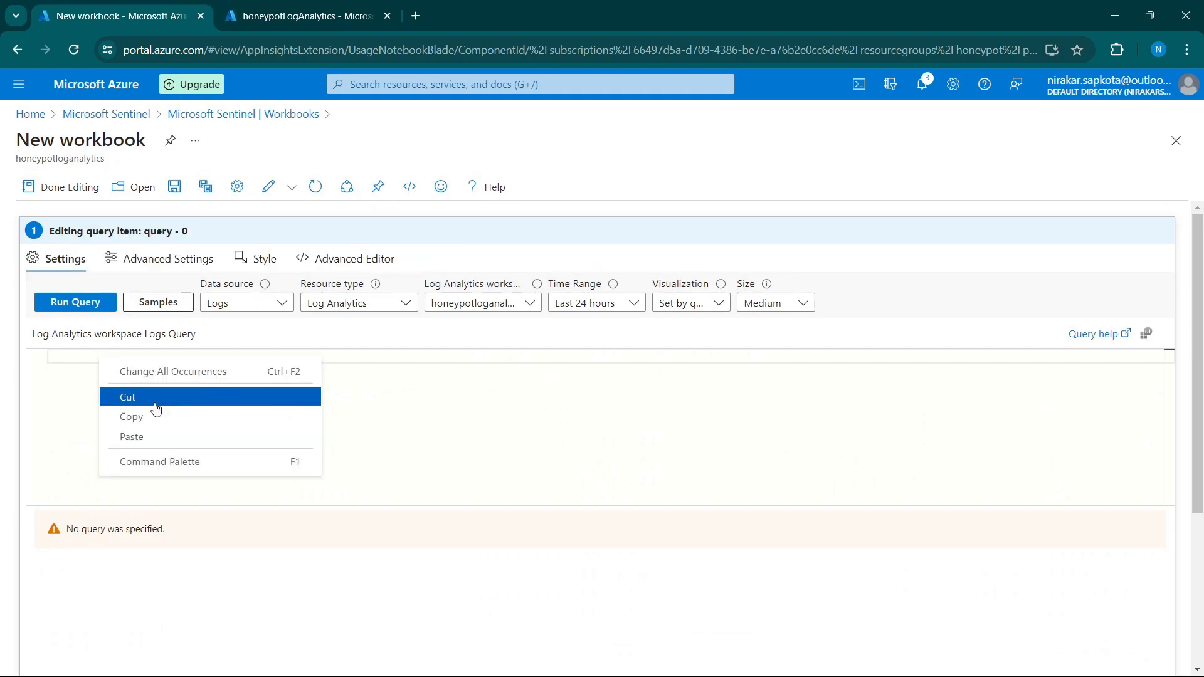
{"action": "left_click", "coordinate": [133, 437]}
{"action": "scroll", "coordinate": [249, 479], "scroll_direction": "up", "scroll_amount": 3}
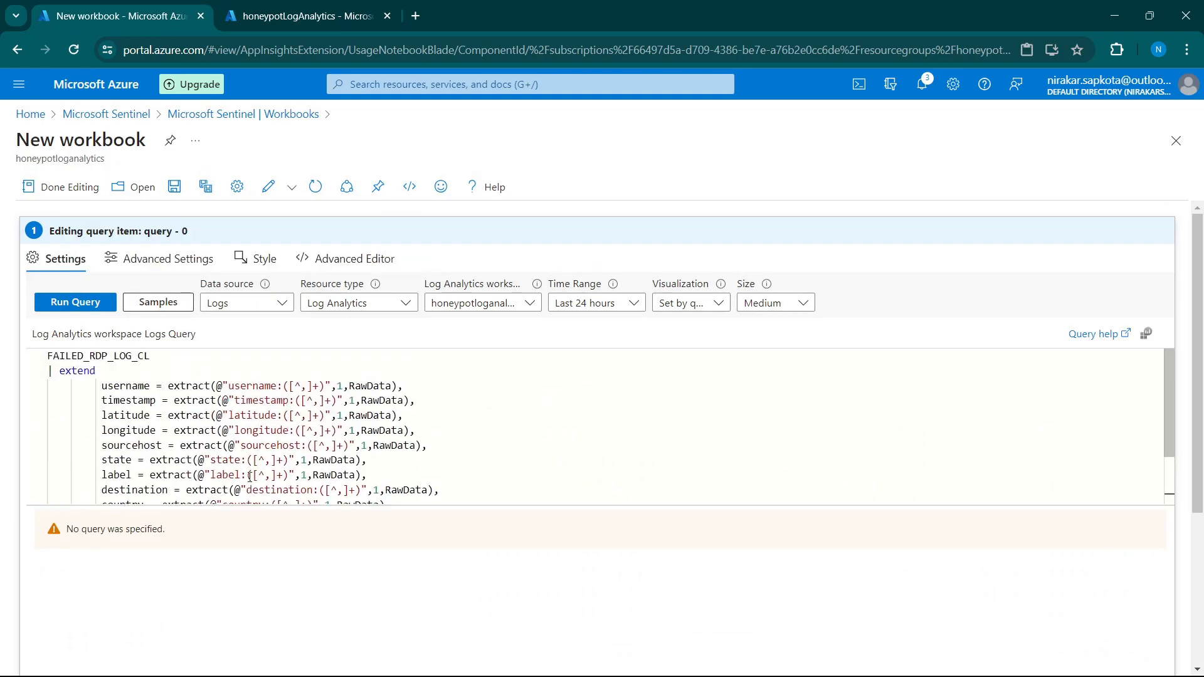
{"action": "left_click", "coordinate": [70, 303]}
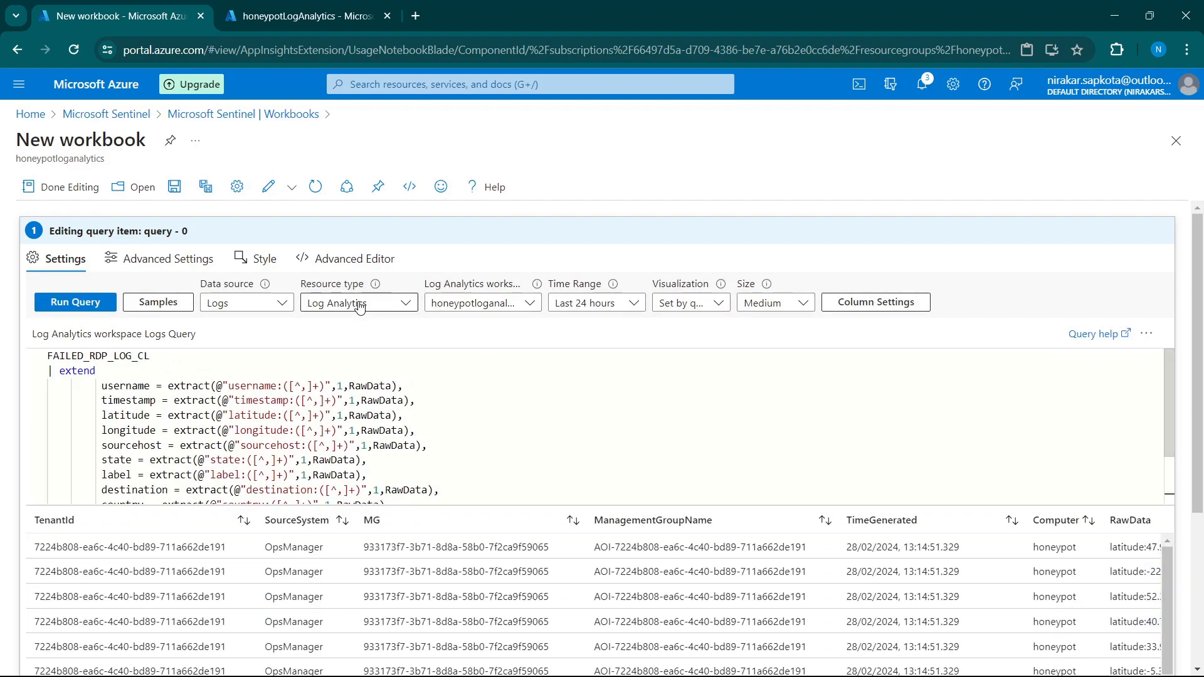
Check the workbook query's data source and Log Analytics workspace selections.
{"action": "left_click", "coordinate": [246, 303]}
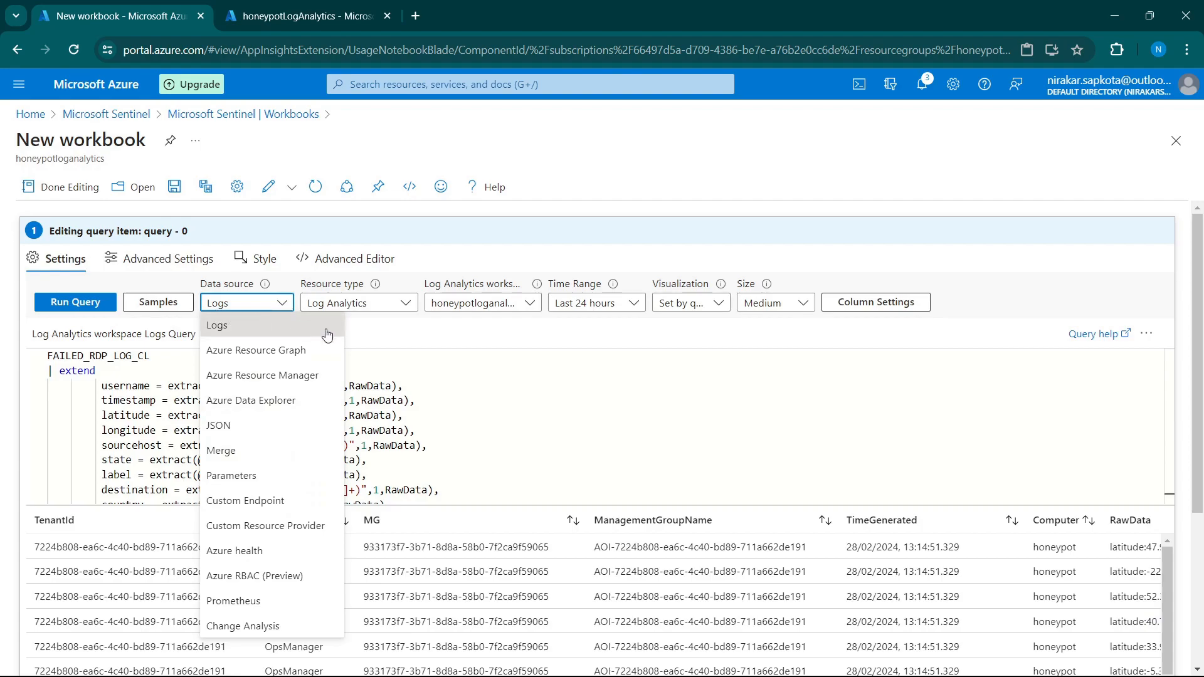
{"action": "left_click", "coordinate": [318, 332]}
{"action": "left_click", "coordinate": [481, 303]}
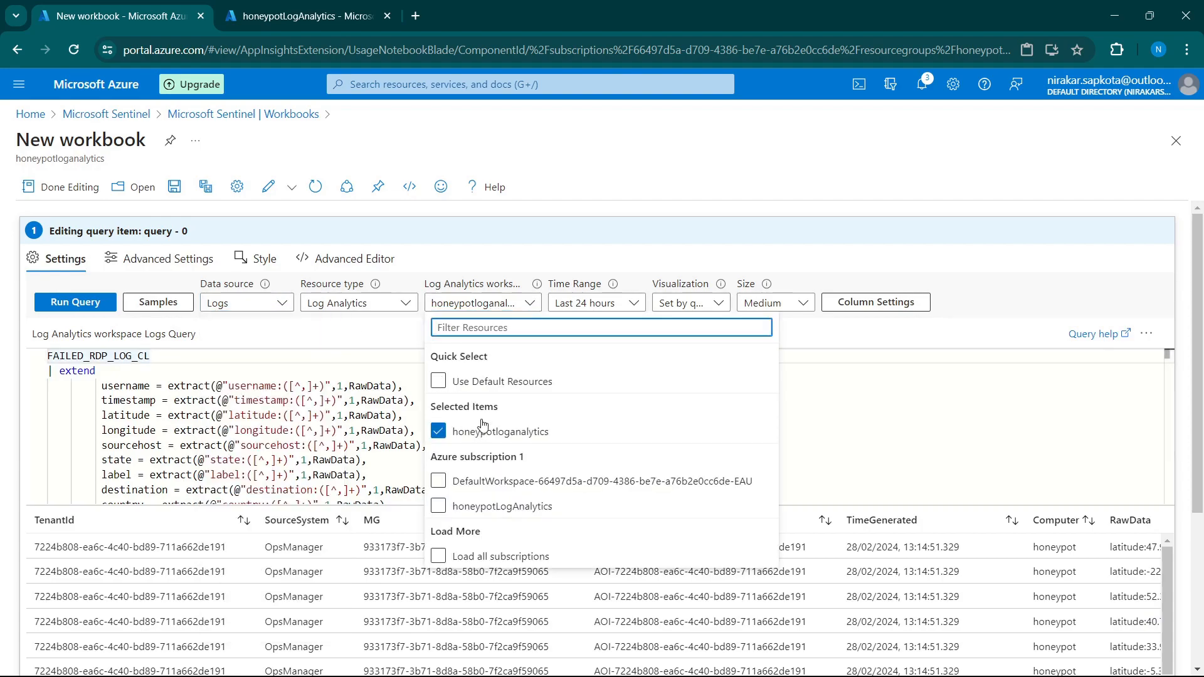
{"action": "left_click", "coordinate": [478, 303]}
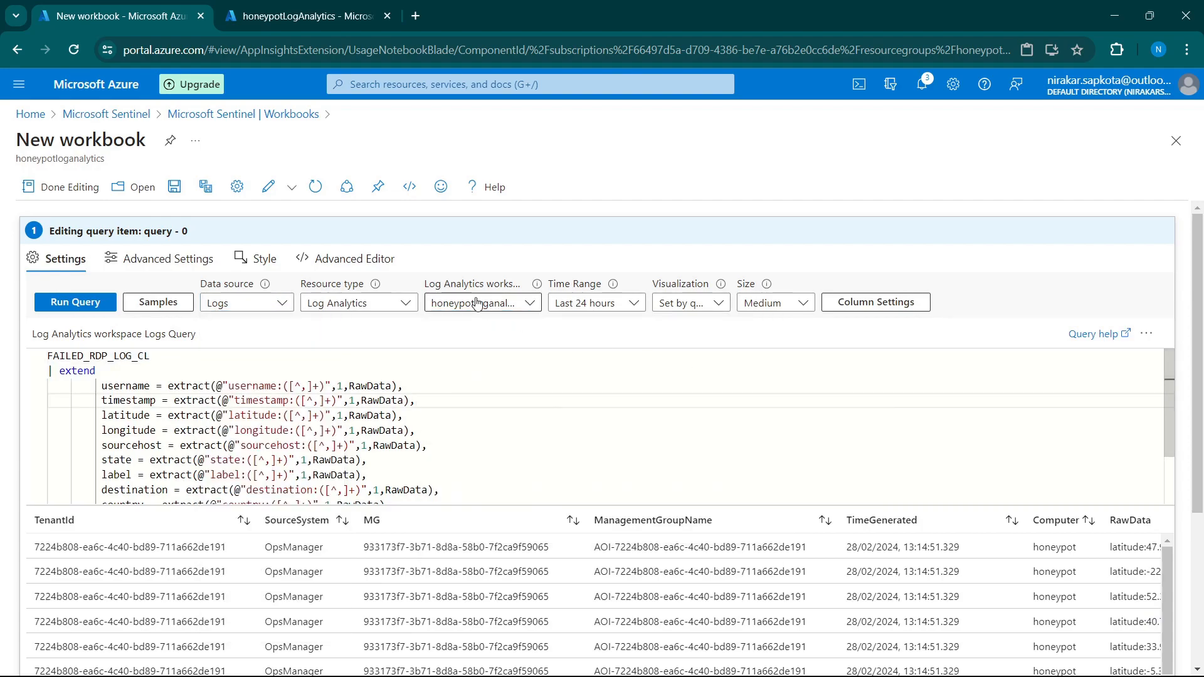
Set the query's visualization to Map and look over the plotted locations.
{"action": "left_click", "coordinate": [687, 303]}
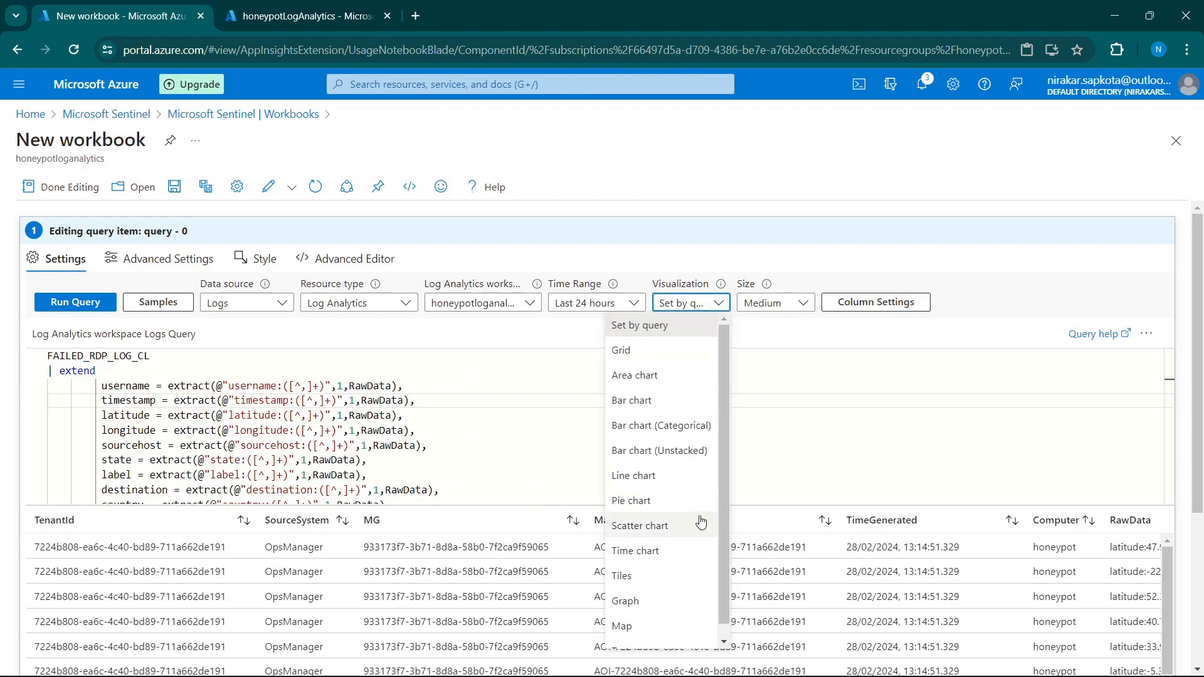
{"action": "scroll", "coordinate": [641, 607], "scroll_direction": "down", "scroll_amount": 1}
{"action": "left_click", "coordinate": [644, 615]}
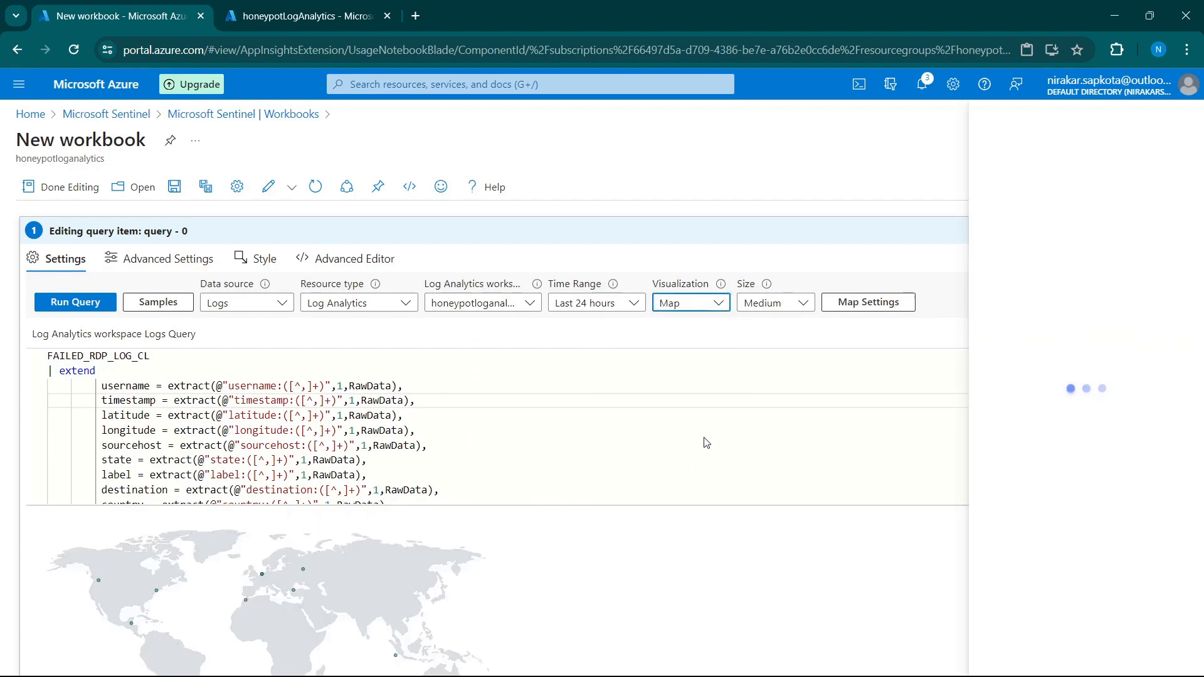
{"action": "scroll", "coordinate": [437, 590], "scroll_direction": "down", "scroll_amount": 2}
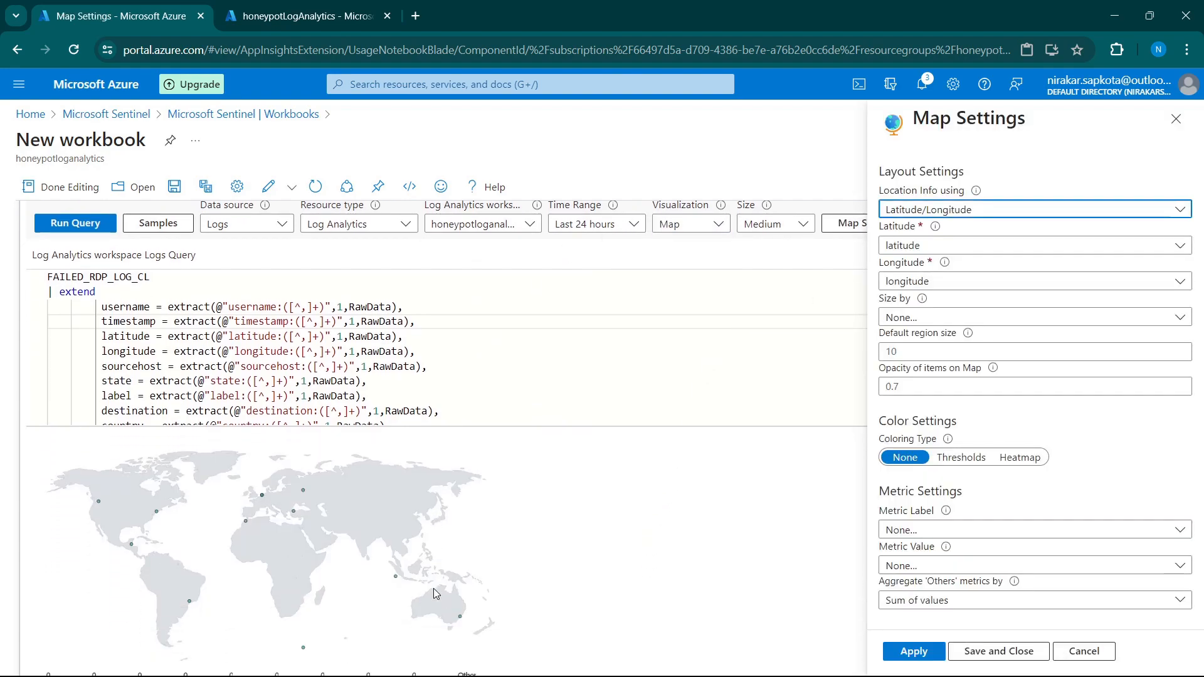
{"action": "scroll", "coordinate": [831, 416], "scroll_direction": "up", "scroll_amount": 3}
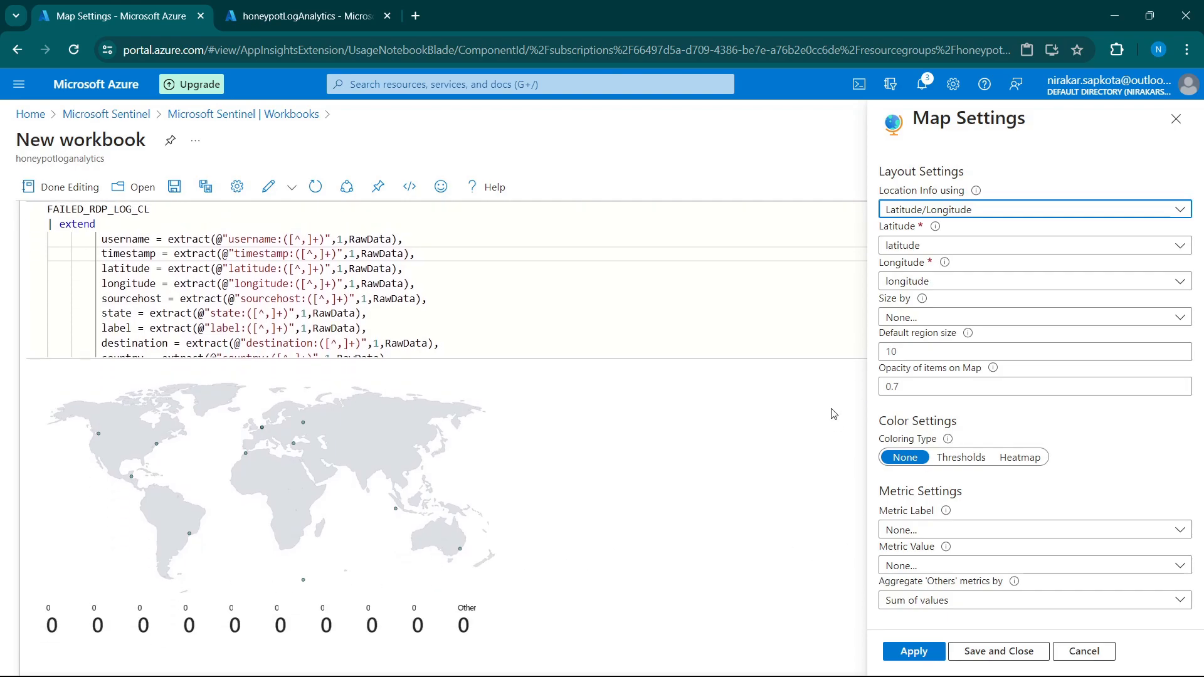
Size the map's points by country and set the aggregation for location to Count of values.
{"action": "left_click", "coordinate": [916, 318]}
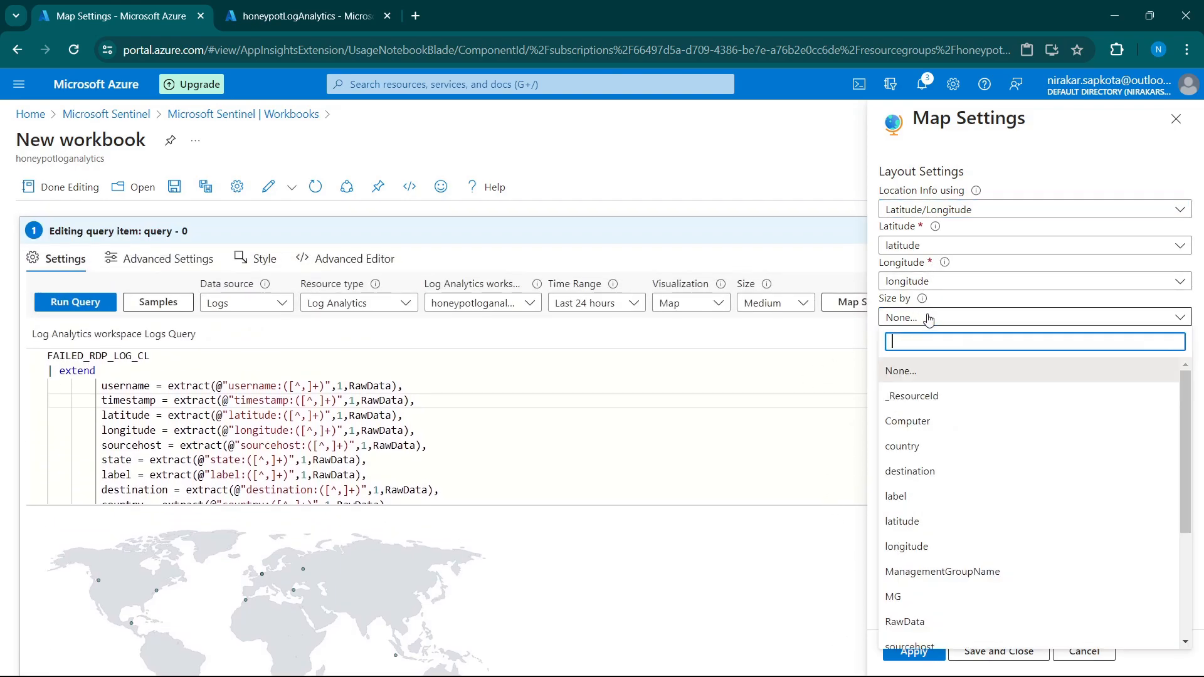
{"action": "left_click", "coordinate": [935, 446]}
{"action": "scroll", "coordinate": [546, 610], "scroll_direction": "down", "scroll_amount": 2}
{"action": "scroll", "coordinate": [545, 610], "scroll_direction": "down", "scroll_amount": 1}
{"action": "scroll", "coordinate": [549, 605], "scroll_direction": "up", "scroll_amount": 1}
{"action": "scroll", "coordinate": [953, 509], "scroll_direction": "down", "scroll_amount": 1}
{"action": "scroll", "coordinate": [949, 510], "scroll_direction": "down", "scroll_amount": 1}
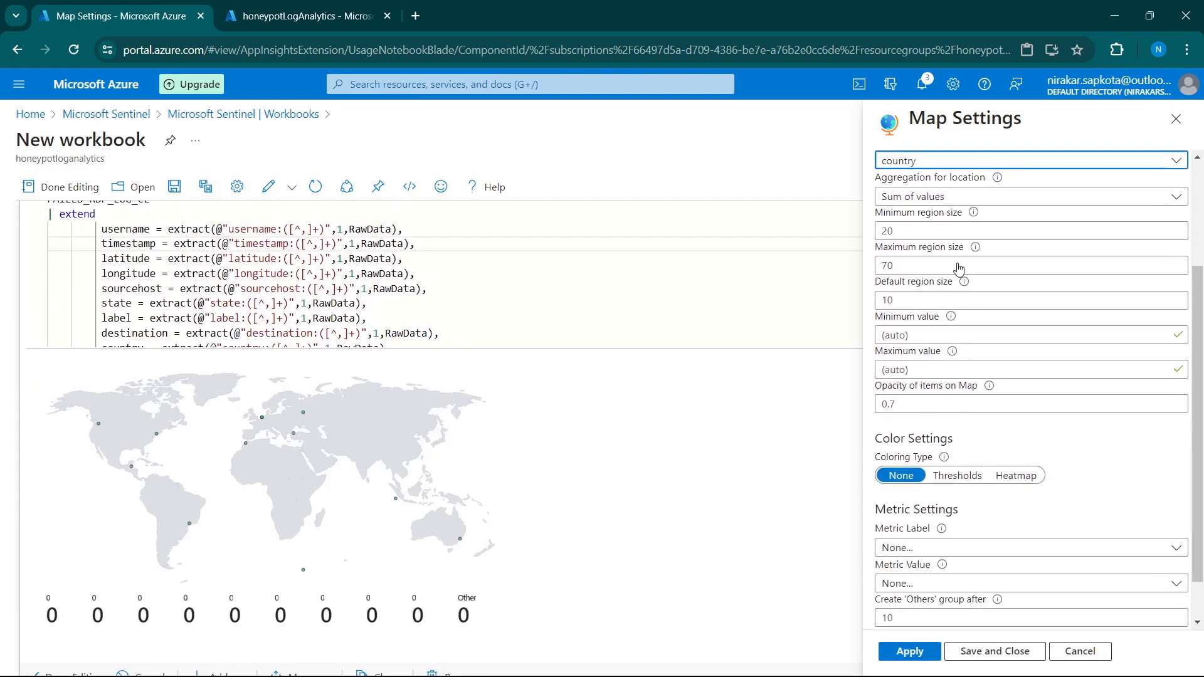
{"action": "left_click", "coordinate": [948, 197]}
{"action": "left_click", "coordinate": [947, 352]}
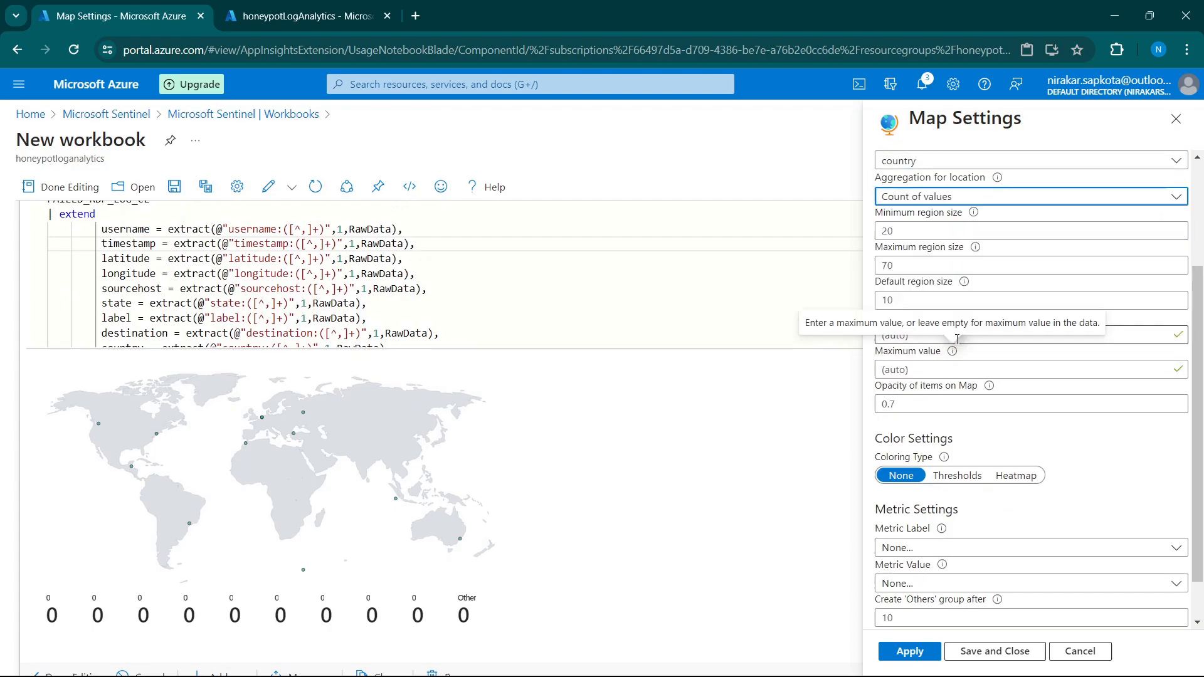
Set the map's metric label to country and apply the map settings.
{"action": "scroll", "coordinate": [971, 493], "scroll_direction": "down", "scroll_amount": 1}
{"action": "left_click", "coordinate": [923, 496]}
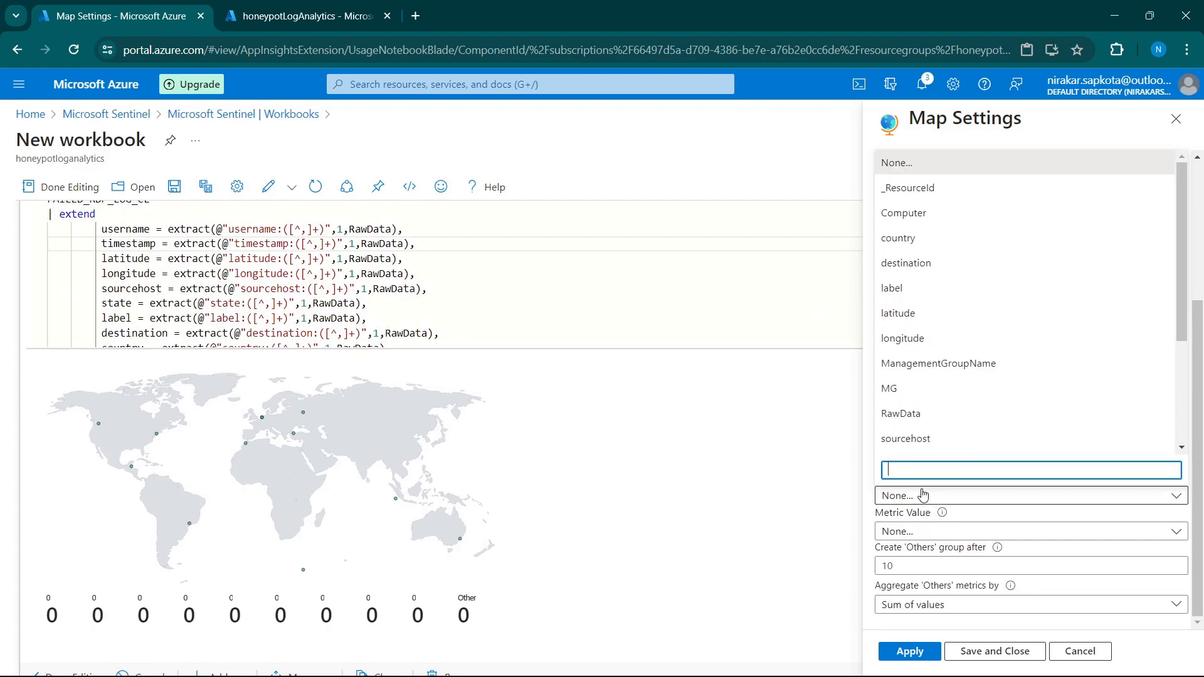
{"action": "left_click", "coordinate": [923, 496]}
{"action": "left_click", "coordinate": [923, 495]}
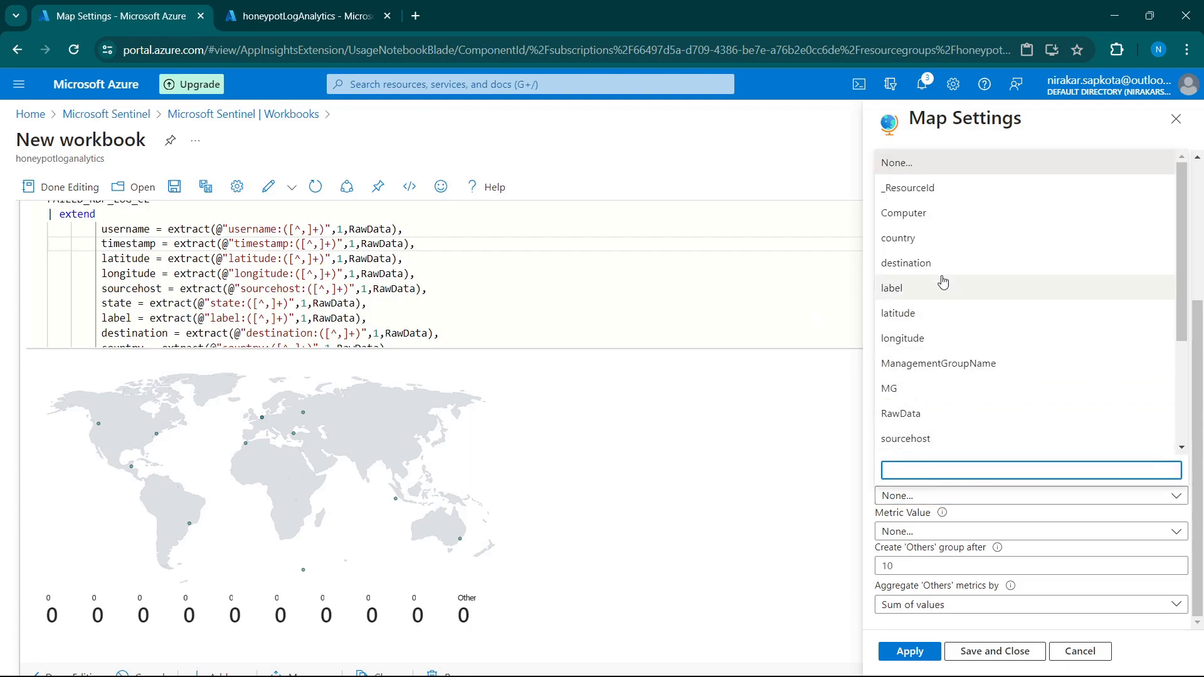
{"action": "left_click", "coordinate": [903, 238]}
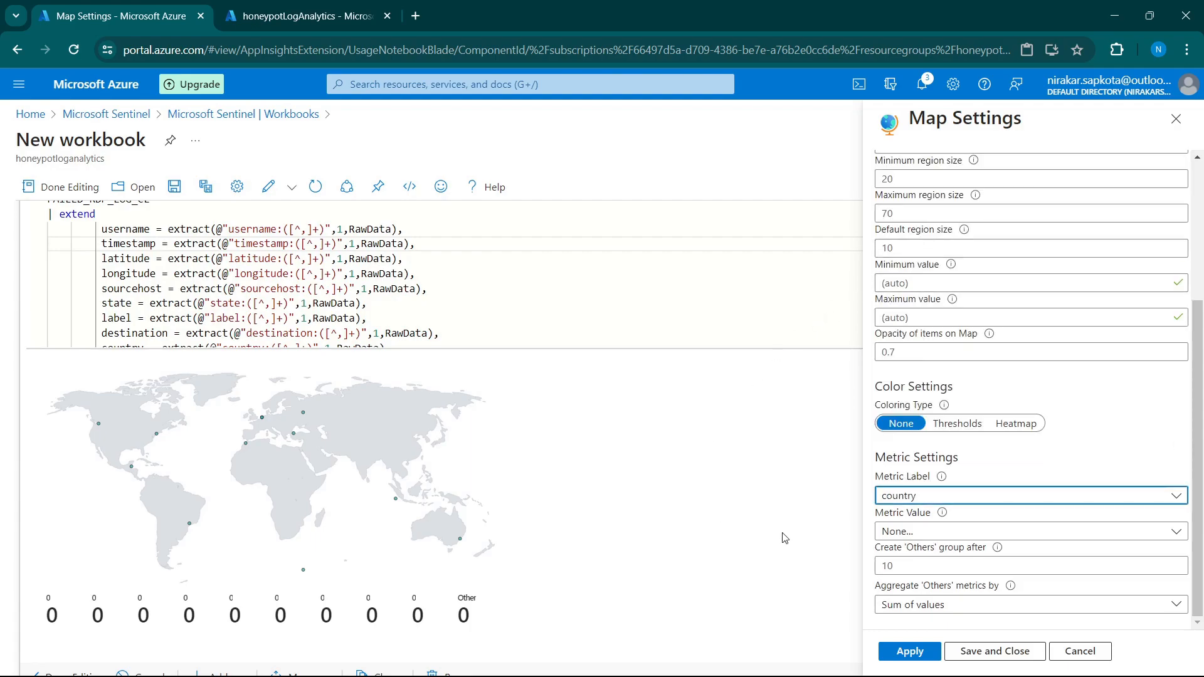
{"action": "scroll", "coordinate": [781, 549], "scroll_direction": "down", "scroll_amount": 1}
{"action": "left_click", "coordinate": [904, 653]}
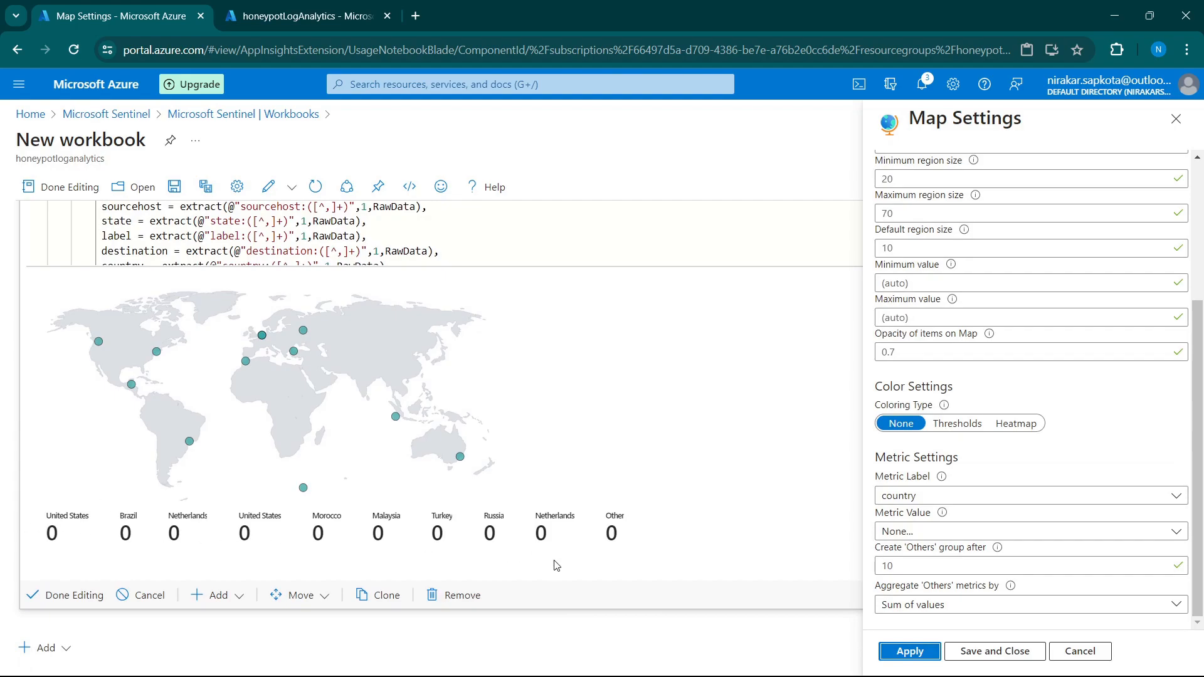
Set the map's metric value to latitude, aggregate 'Others' metrics by Count of values, and apply the settings.
{"action": "left_click", "coordinate": [913, 534]}
{"action": "scroll", "coordinate": [921, 488], "scroll_direction": "down", "scroll_amount": 3}
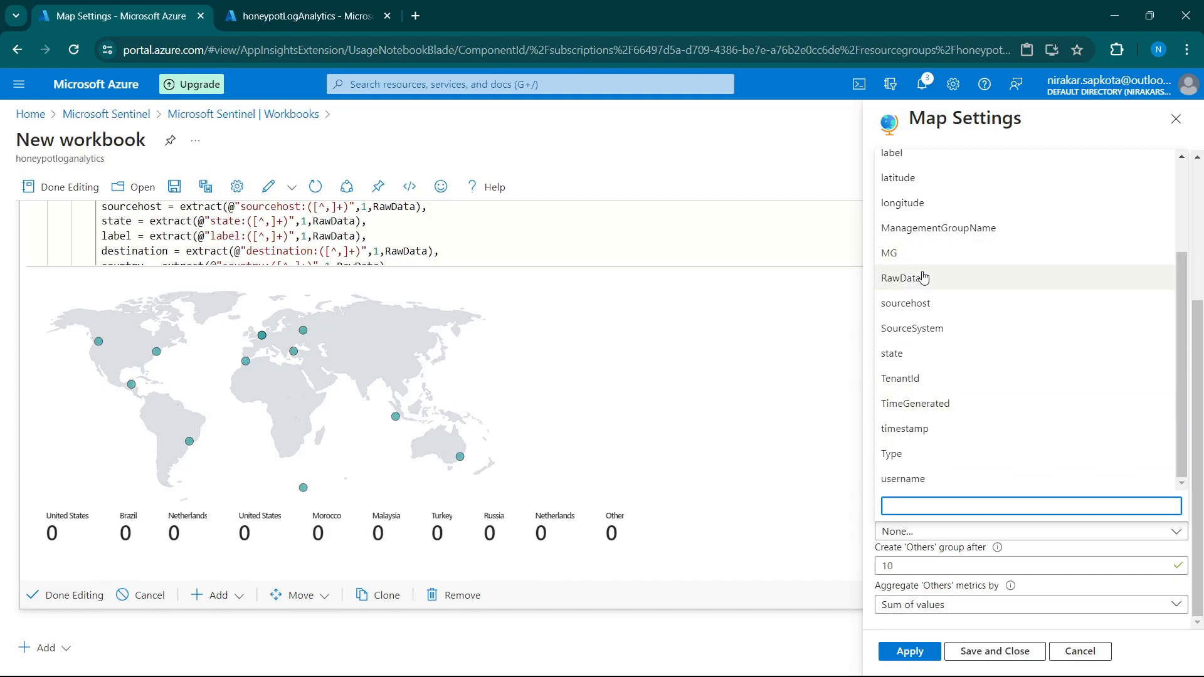
{"action": "scroll", "coordinate": [922, 251], "scroll_direction": "up", "scroll_amount": 2}
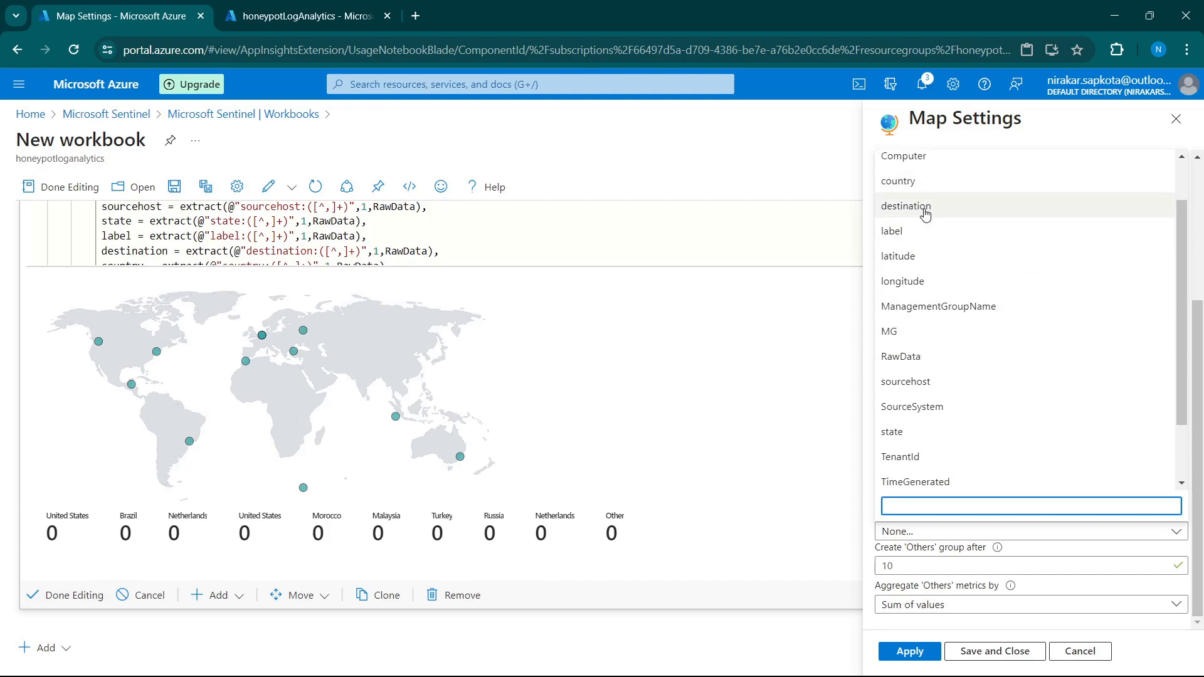
{"action": "left_click", "coordinate": [922, 256]}
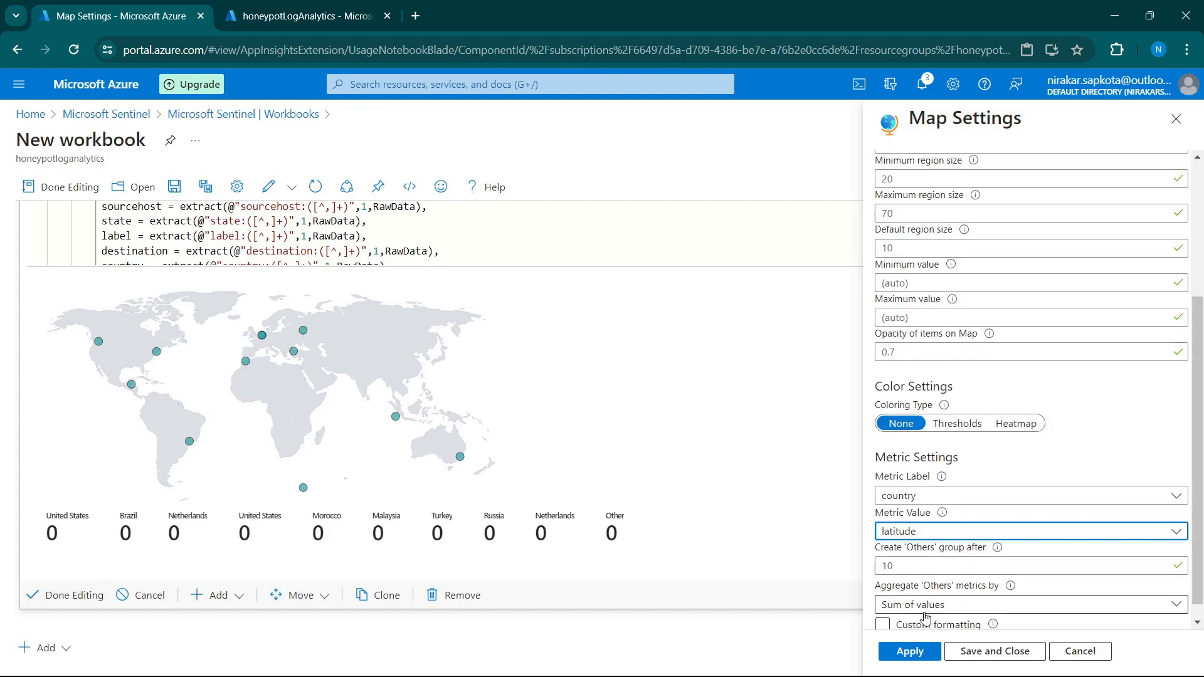
{"action": "scroll", "coordinate": [931, 613], "scroll_direction": "down", "scroll_amount": 1}
{"action": "left_click", "coordinate": [931, 590]}
{"action": "left_click", "coordinate": [931, 543]}
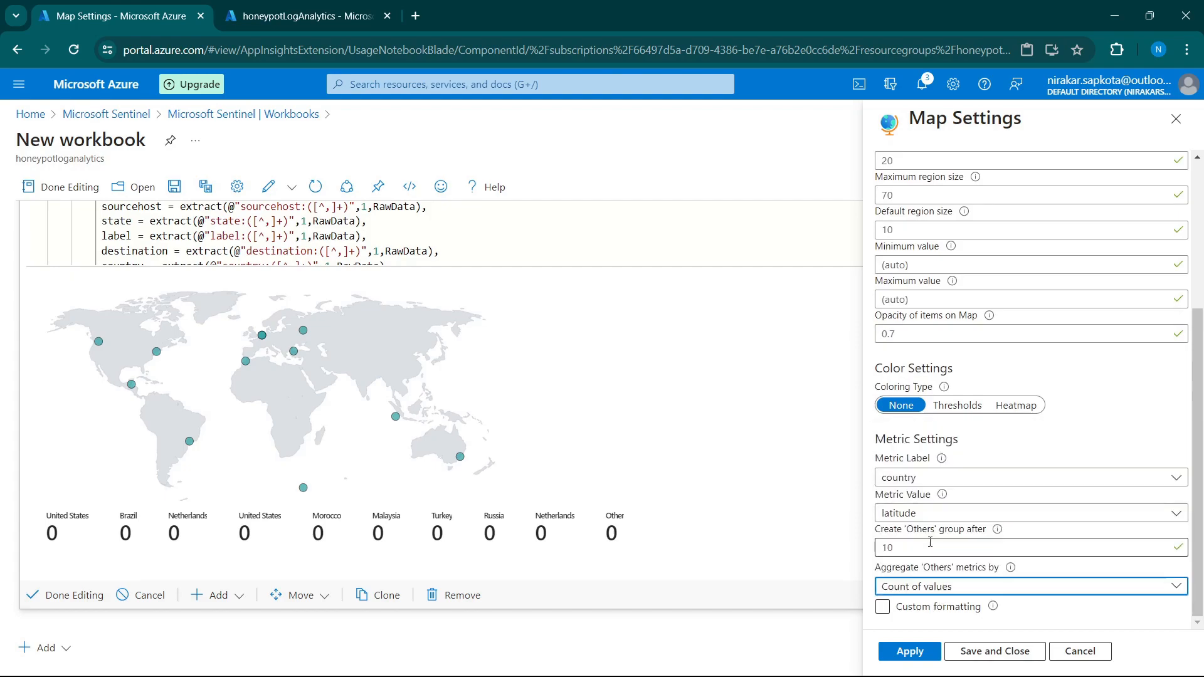
{"action": "left_click", "coordinate": [912, 653]}
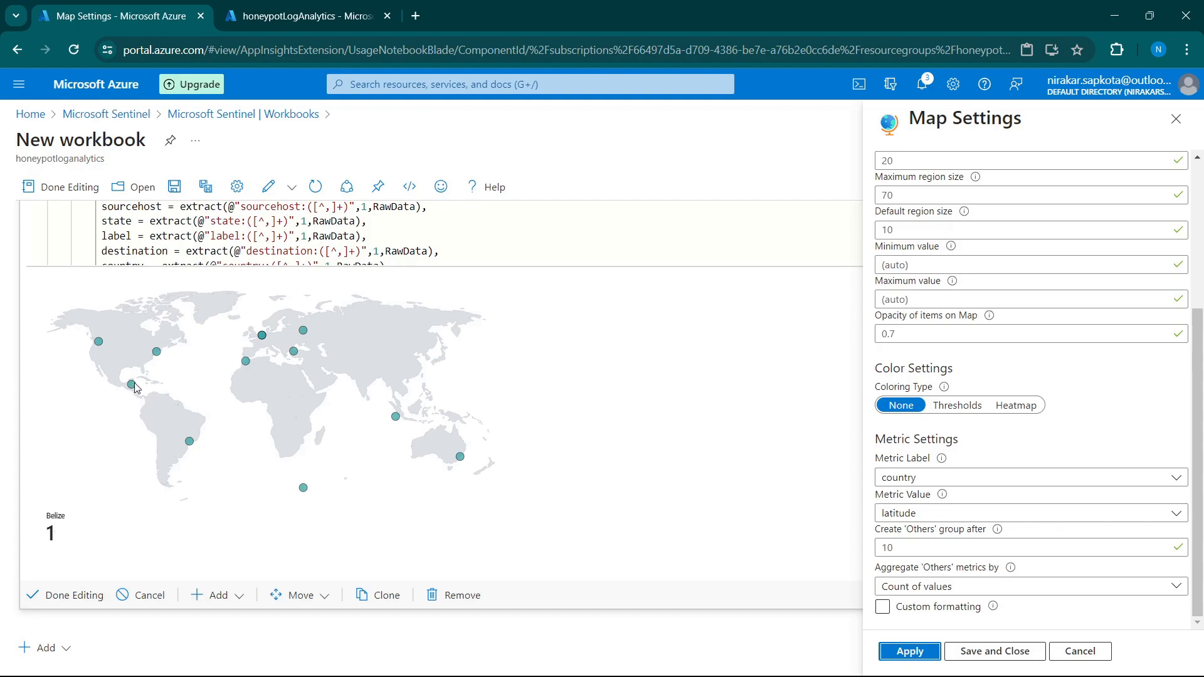
{"action": "mouse_move", "coordinate": [462, 459]}
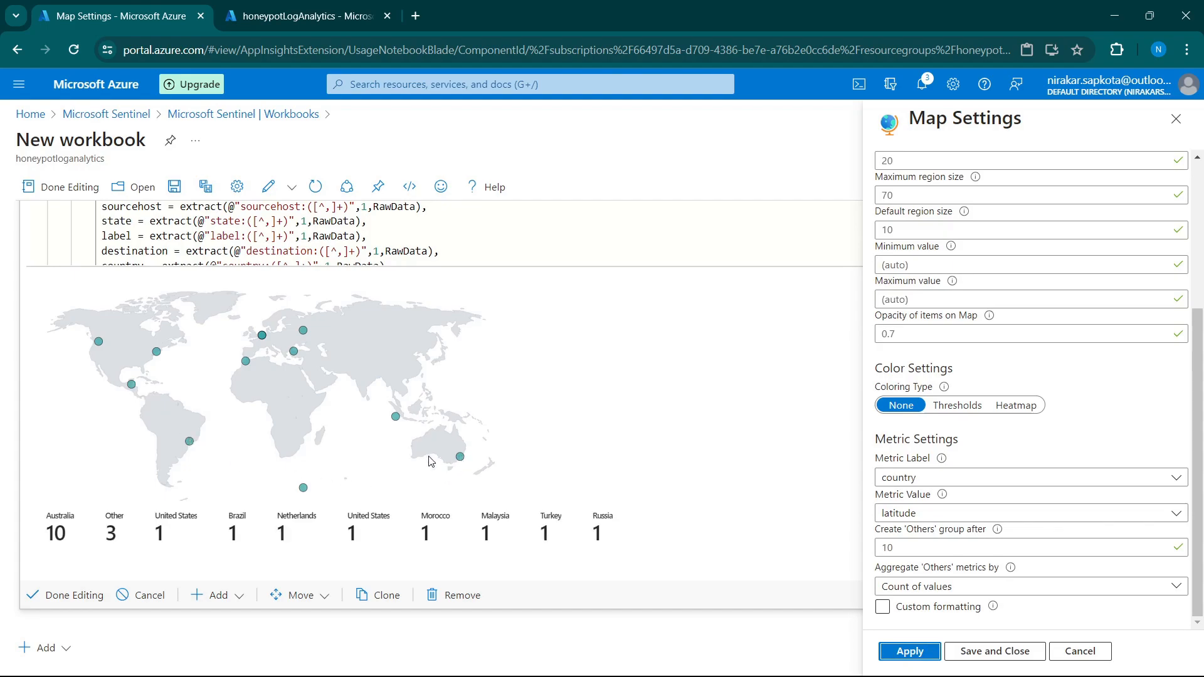
{"action": "mouse_move", "coordinate": [292, 352]}
Change the map's metric label to the label field and apply the settings.
{"action": "scroll", "coordinate": [958, 541], "scroll_direction": "down", "scroll_amount": 1}
{"action": "left_click", "coordinate": [957, 555]}
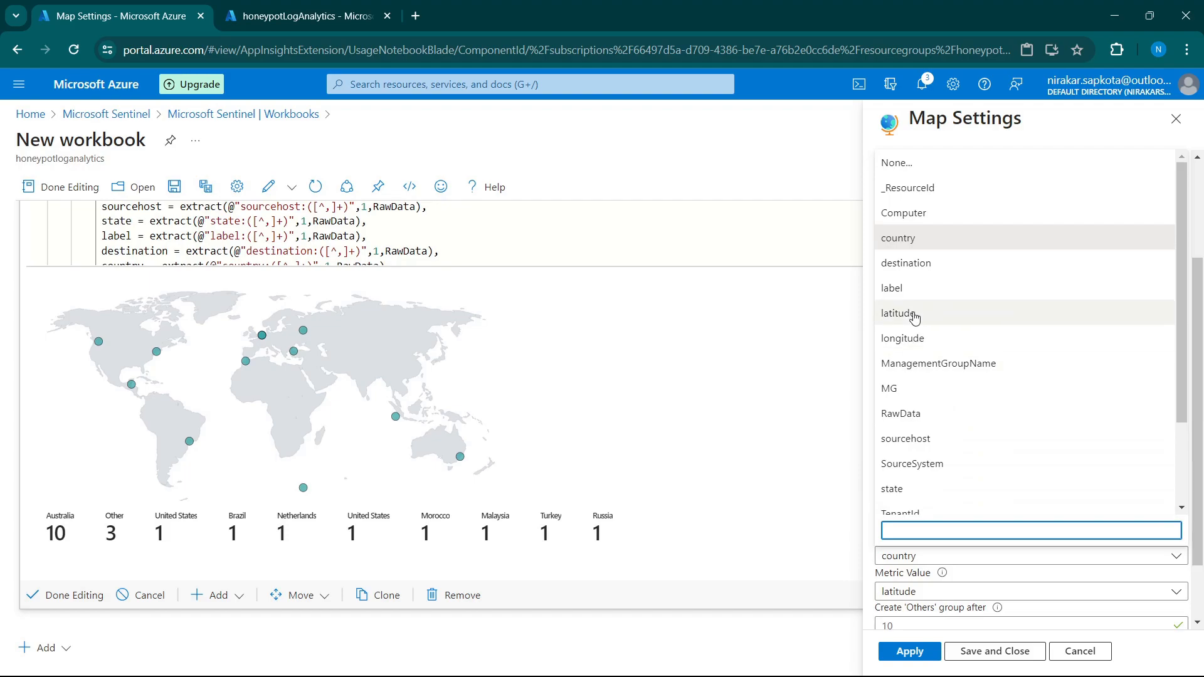
{"action": "left_click", "coordinate": [894, 288]}
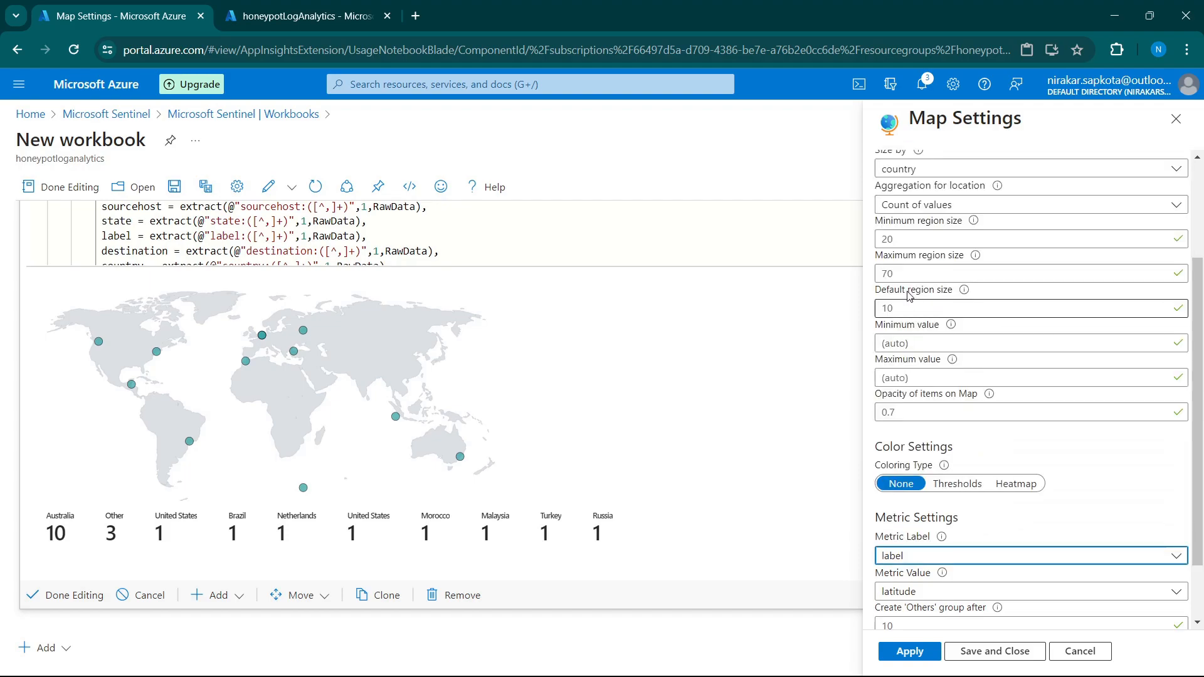
{"action": "left_click", "coordinate": [897, 659]}
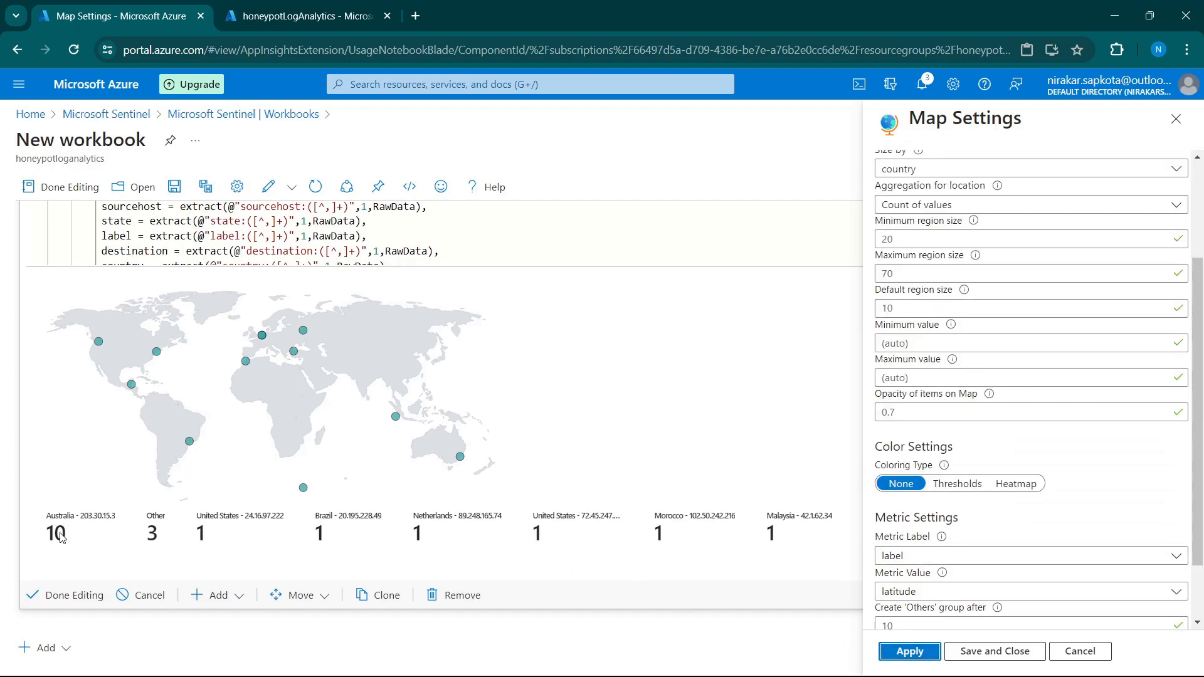
Size the map's points by latitude, apply the change, and save and close the map settings.
{"action": "scroll", "coordinate": [1022, 442], "scroll_direction": "up", "scroll_amount": 3}
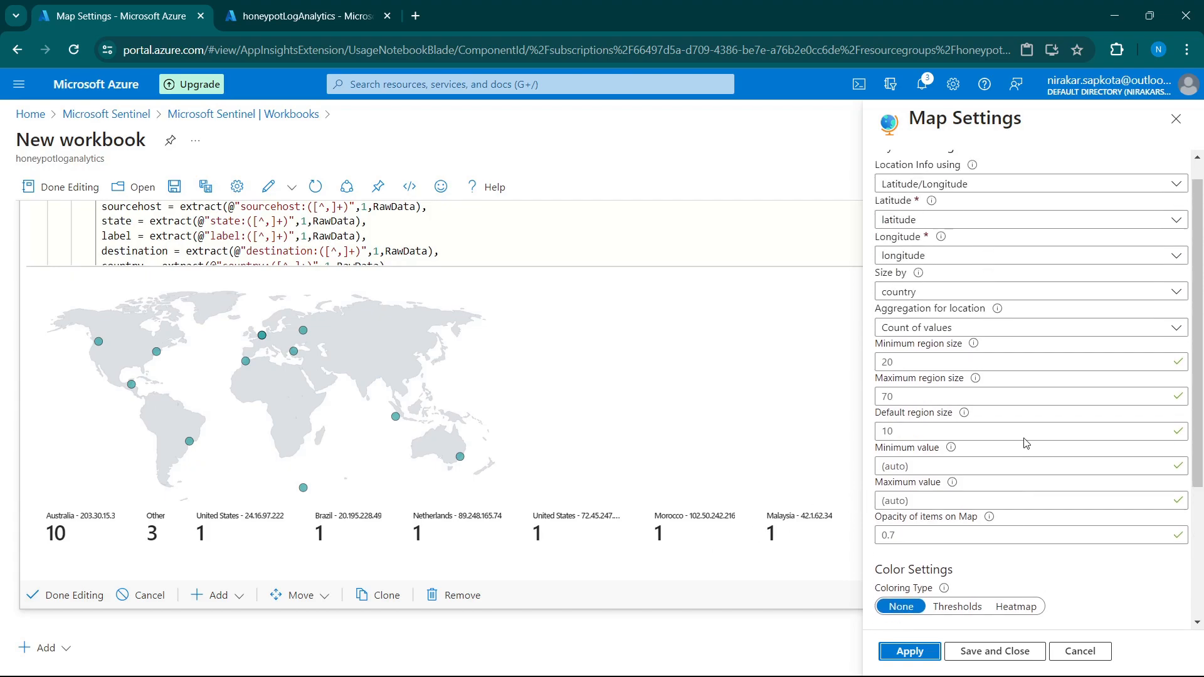
{"action": "left_click", "coordinate": [944, 318]}
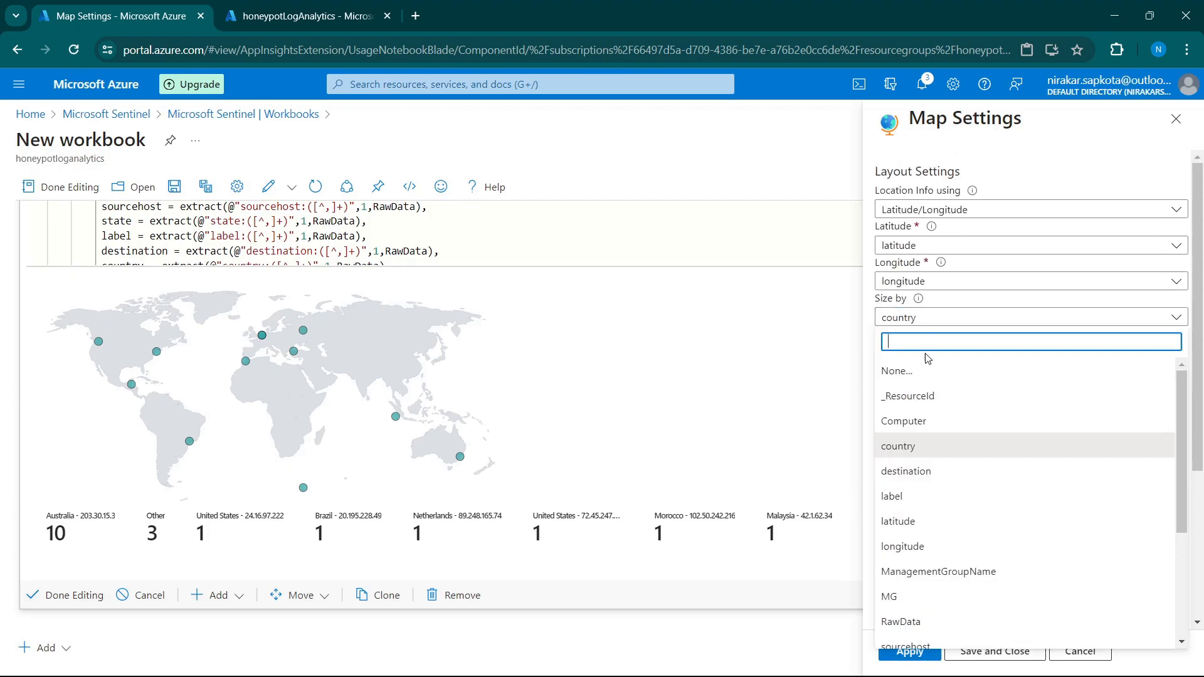
{"action": "left_click", "coordinate": [917, 523]}
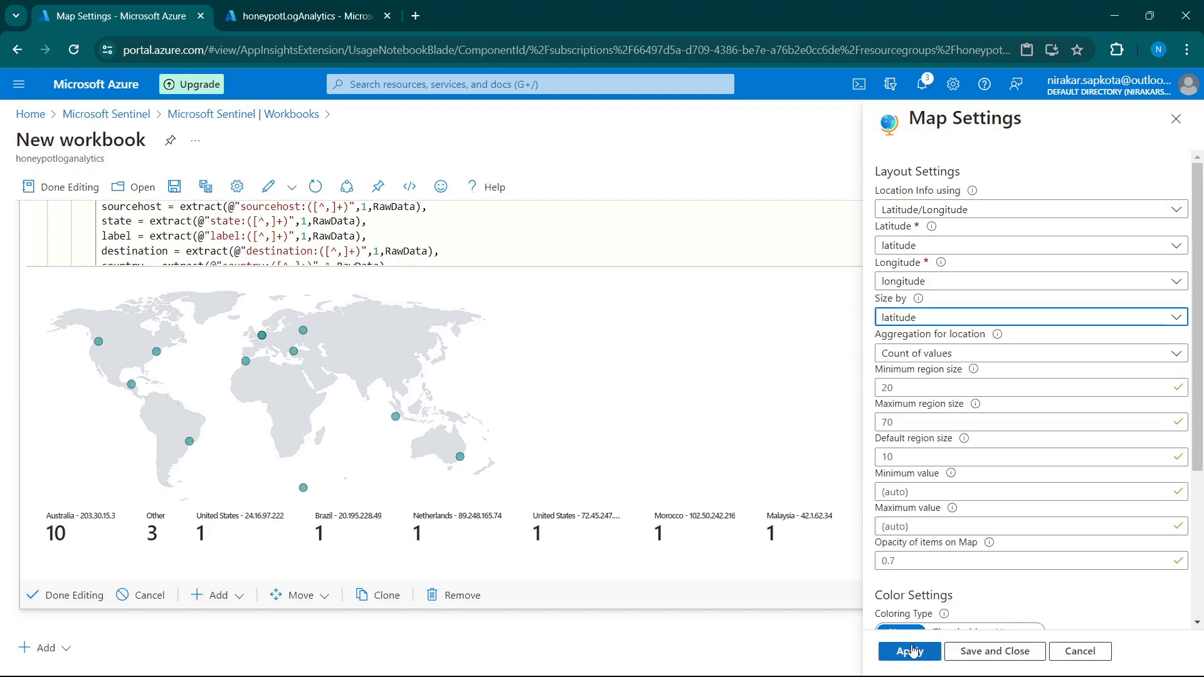
{"action": "left_click", "coordinate": [910, 652]}
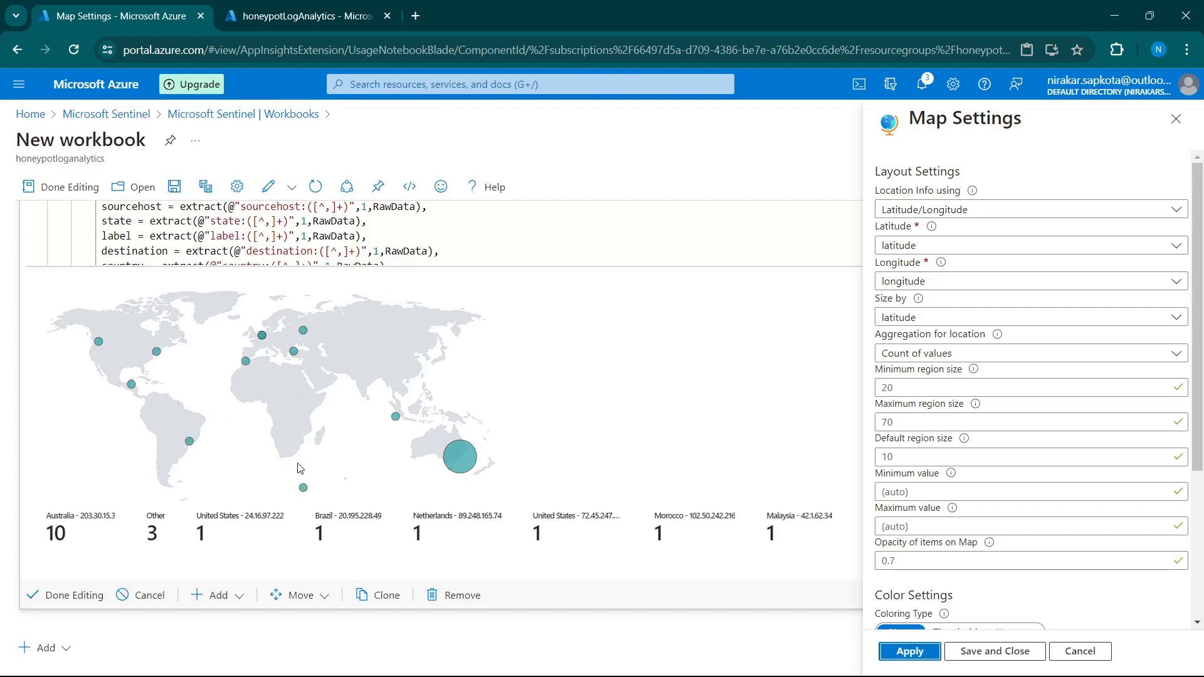
{"action": "left_click", "coordinate": [995, 653]}
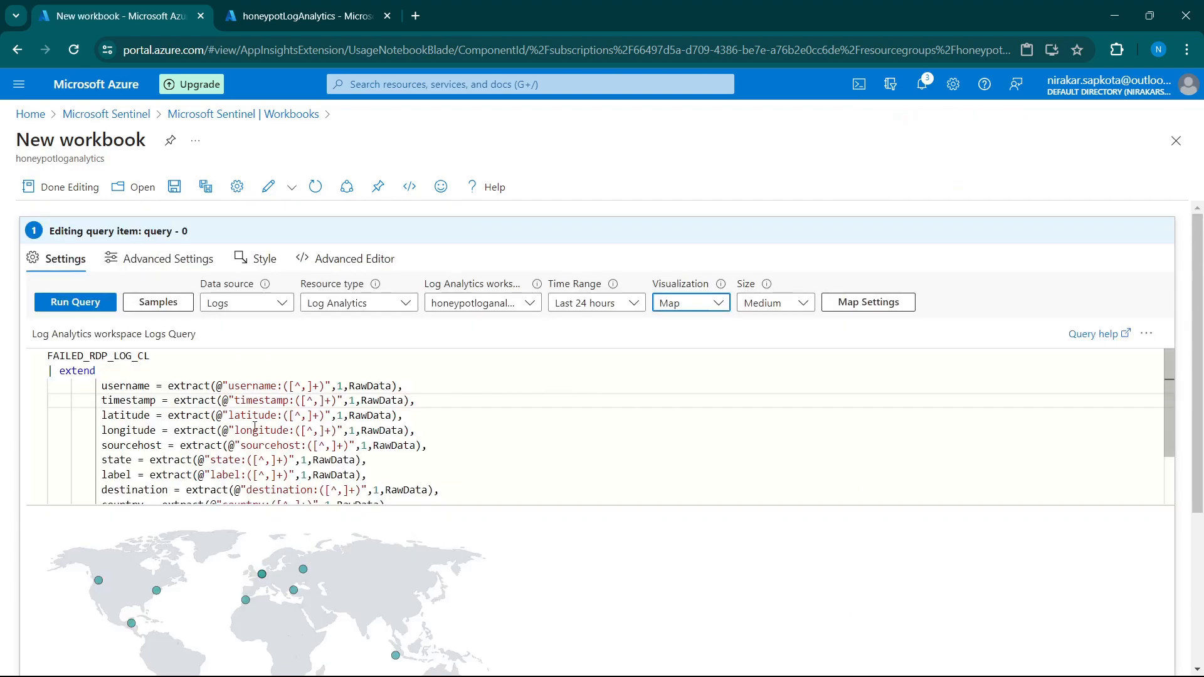
Finish editing the map query item and take the workbook out of edit mode.
{"action": "scroll", "coordinate": [393, 552], "scroll_direction": "down", "scroll_amount": 3}
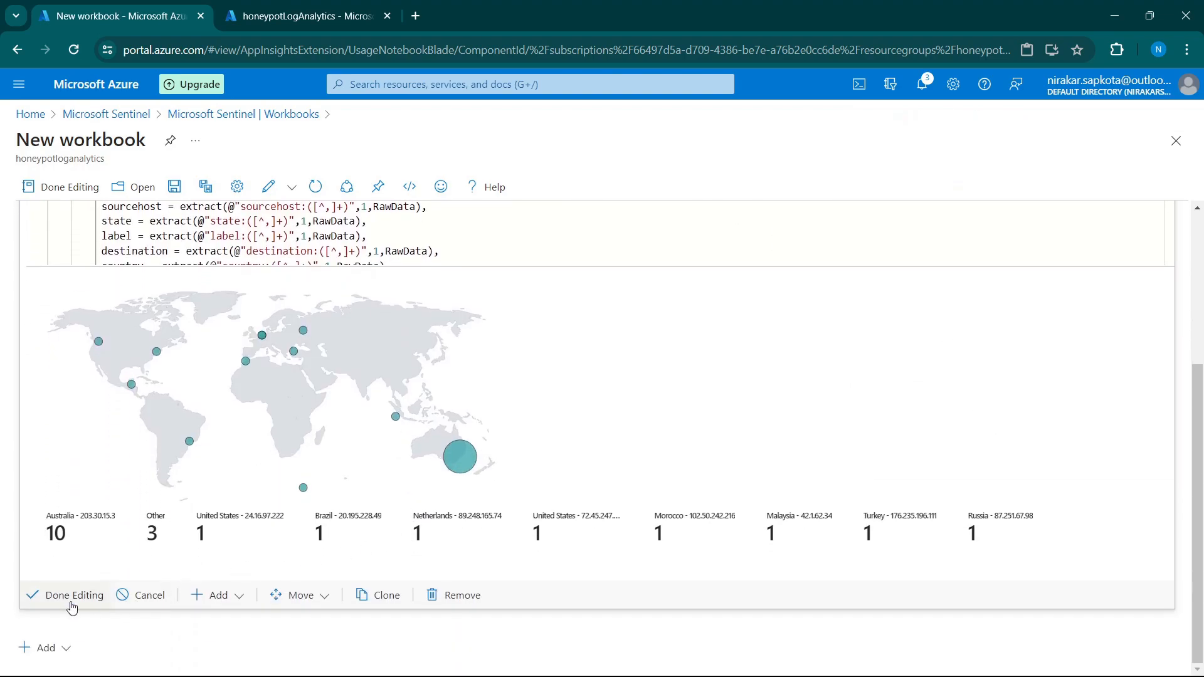
{"action": "left_click", "coordinate": [71, 596]}
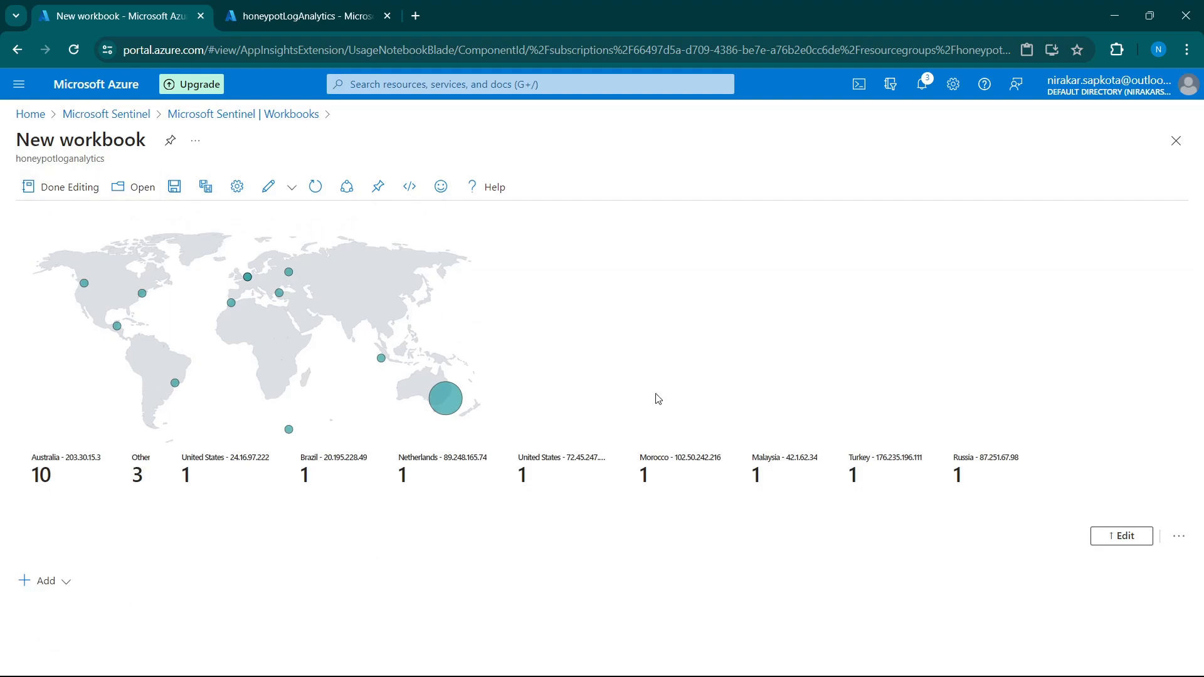
{"action": "left_click", "coordinate": [59, 197]}
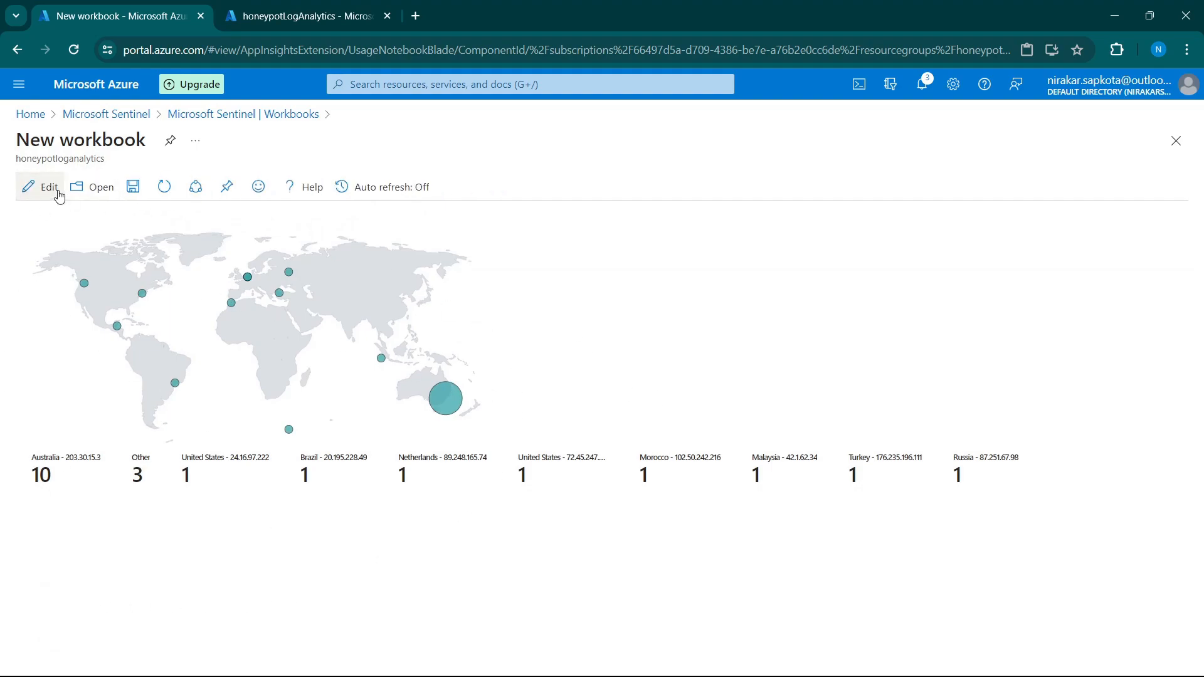
Save the workbook as Azure_sentinel_Map in the honeypot resource group with (Asia Pacific) Australia East as the location.
{"action": "left_click", "coordinate": [138, 190]}
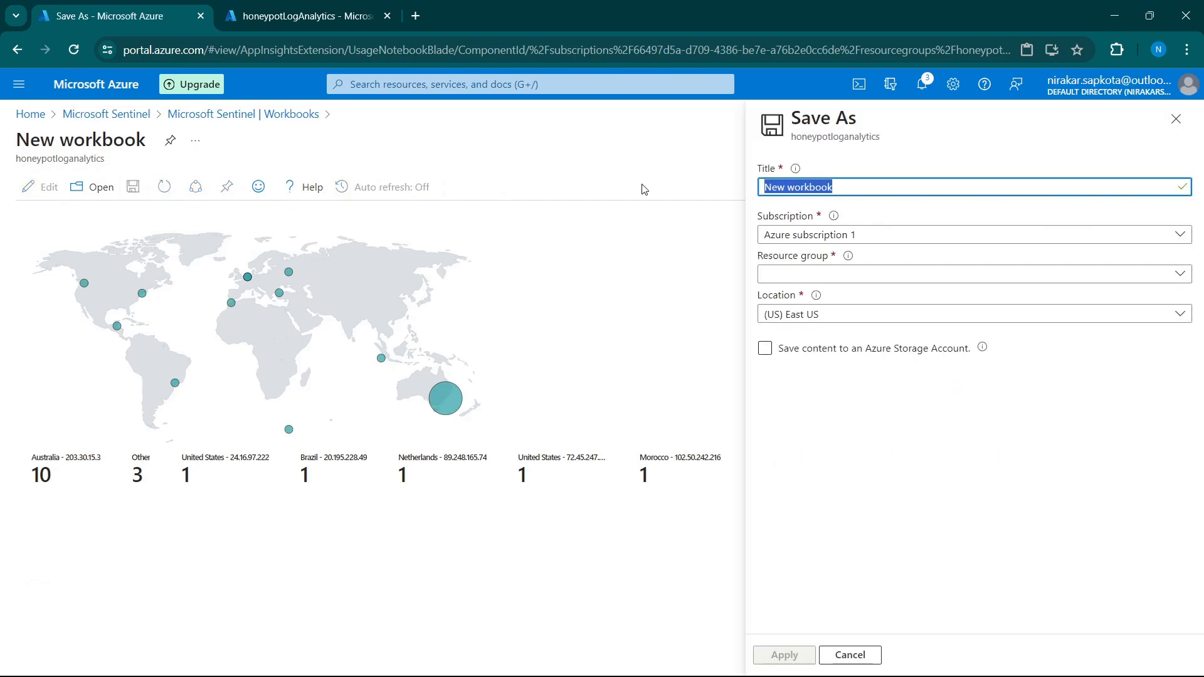
{"action": "type", "text": "Azure"}
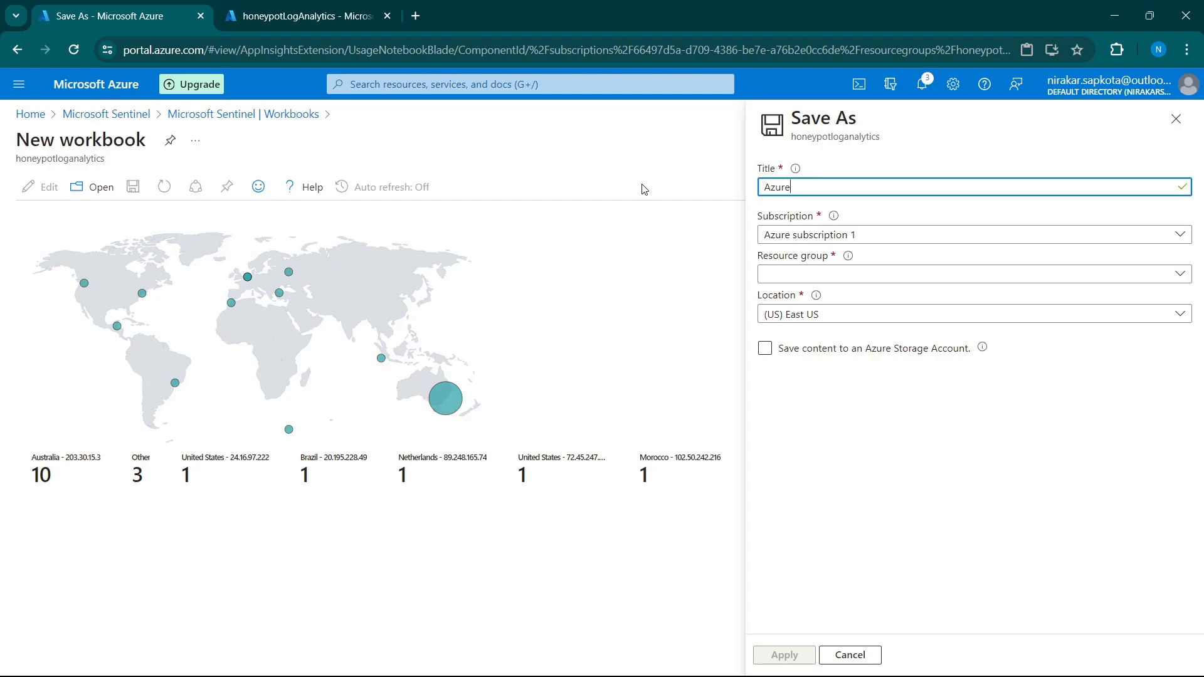
{"action": "type", "text": "_sentinel_Map"}
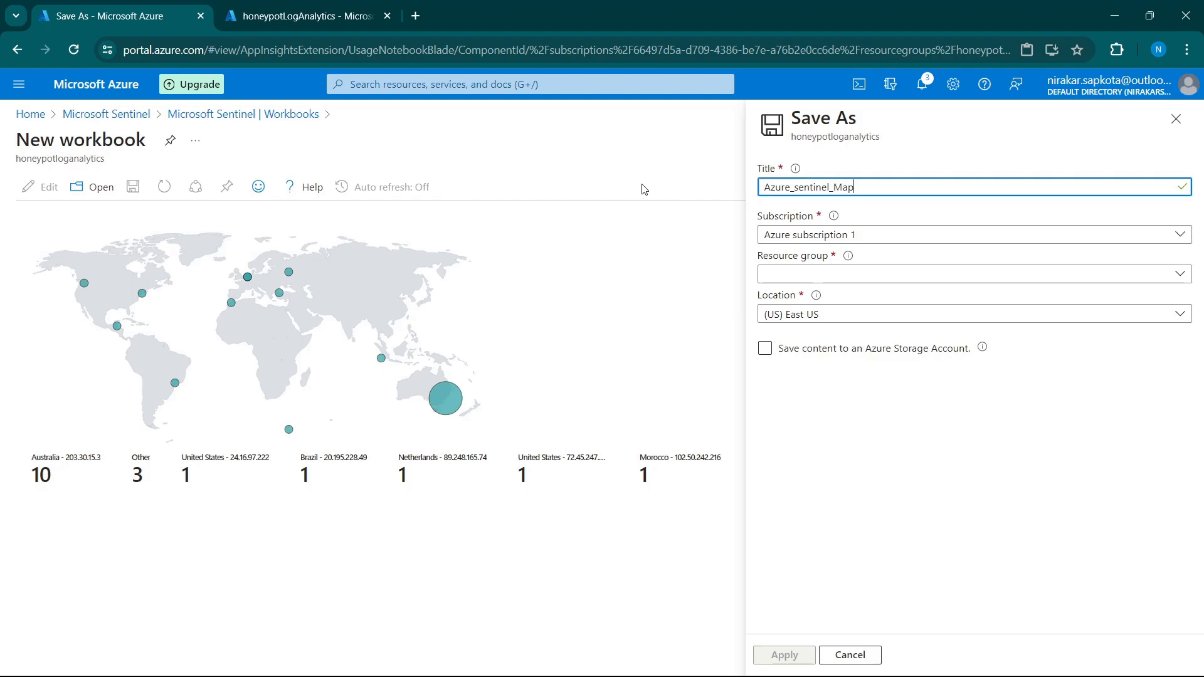
{"action": "left_click", "coordinate": [849, 275]}
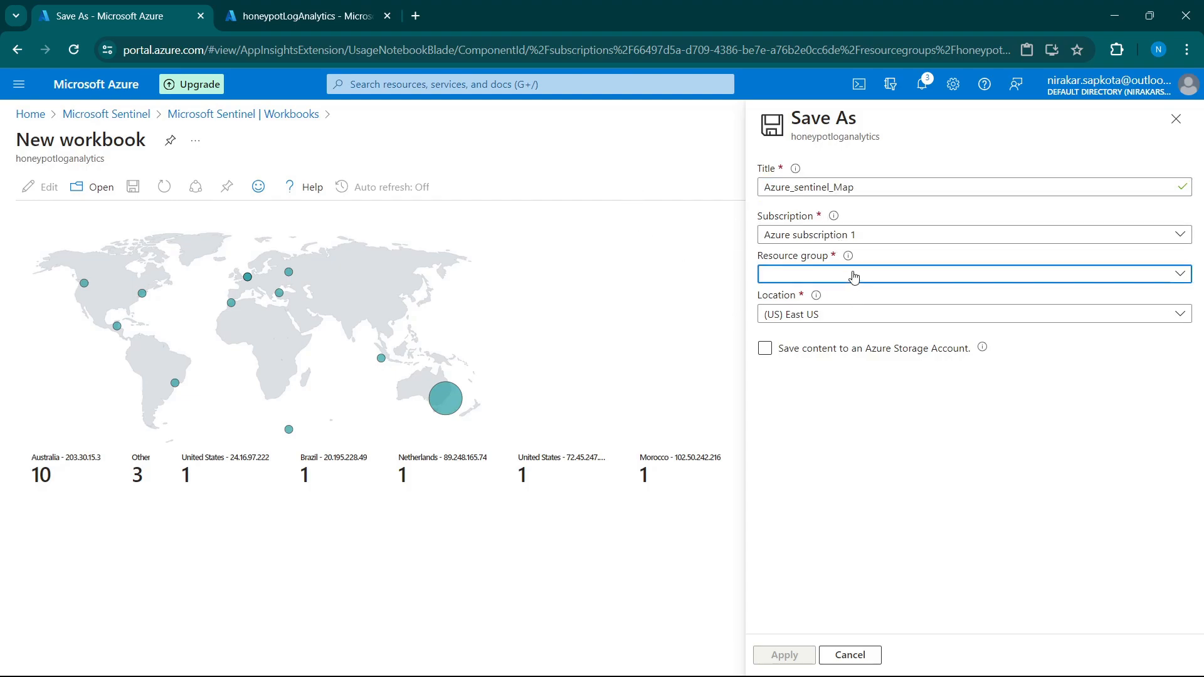
{"action": "left_click", "coordinate": [822, 360]}
{"action": "left_click", "coordinate": [815, 315]}
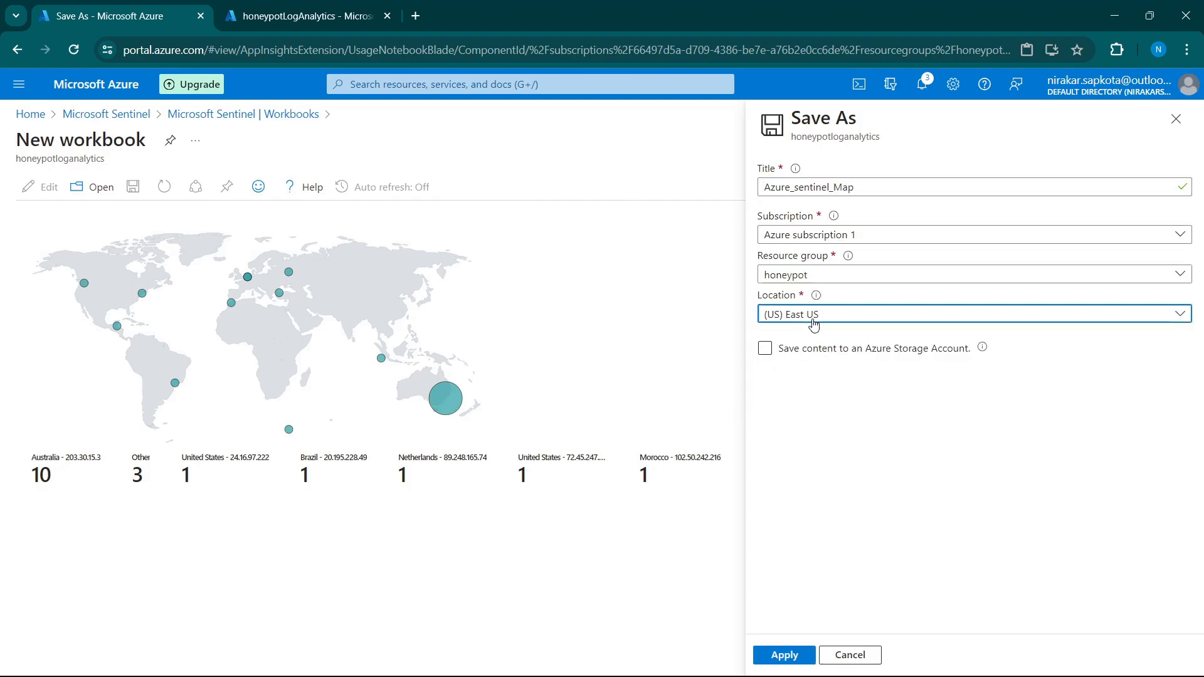
{"action": "type", "text": "aus"}
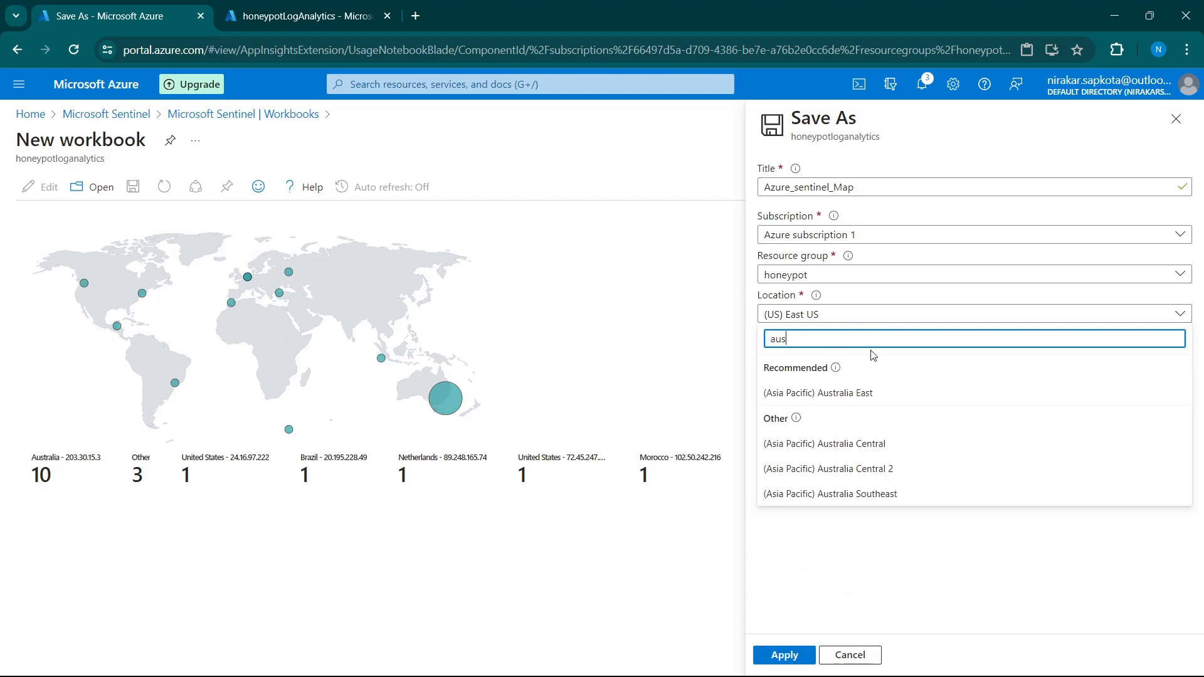
{"action": "left_click", "coordinate": [872, 391]}
{"action": "left_click", "coordinate": [801, 660]}
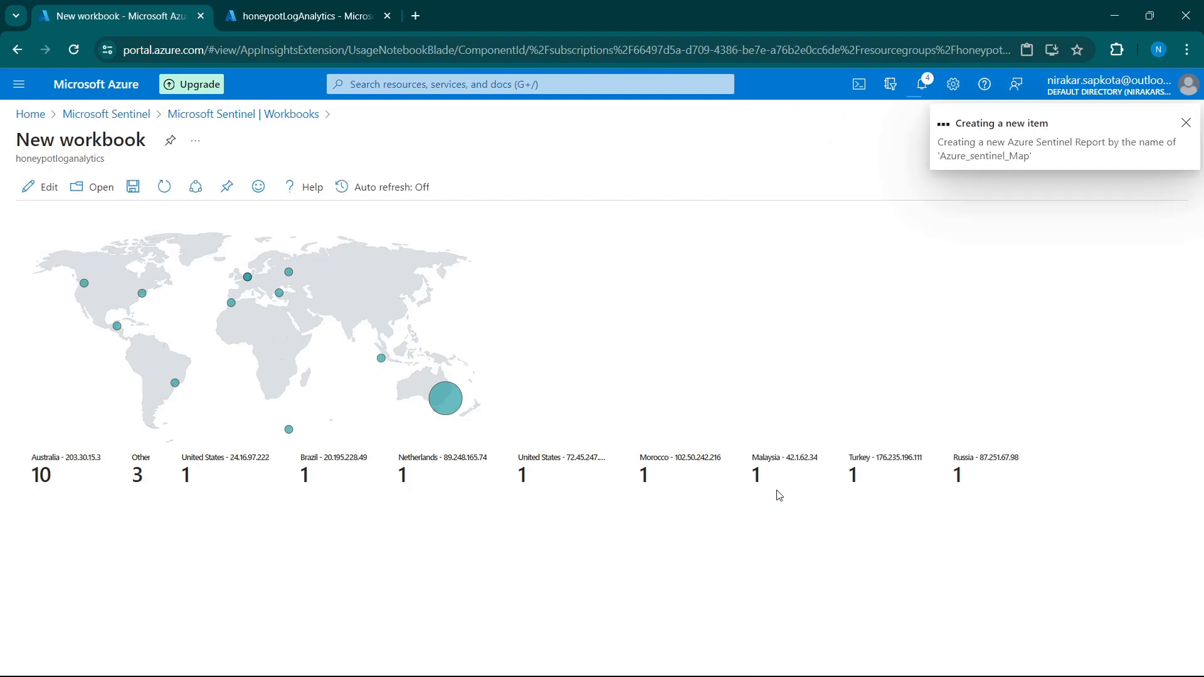